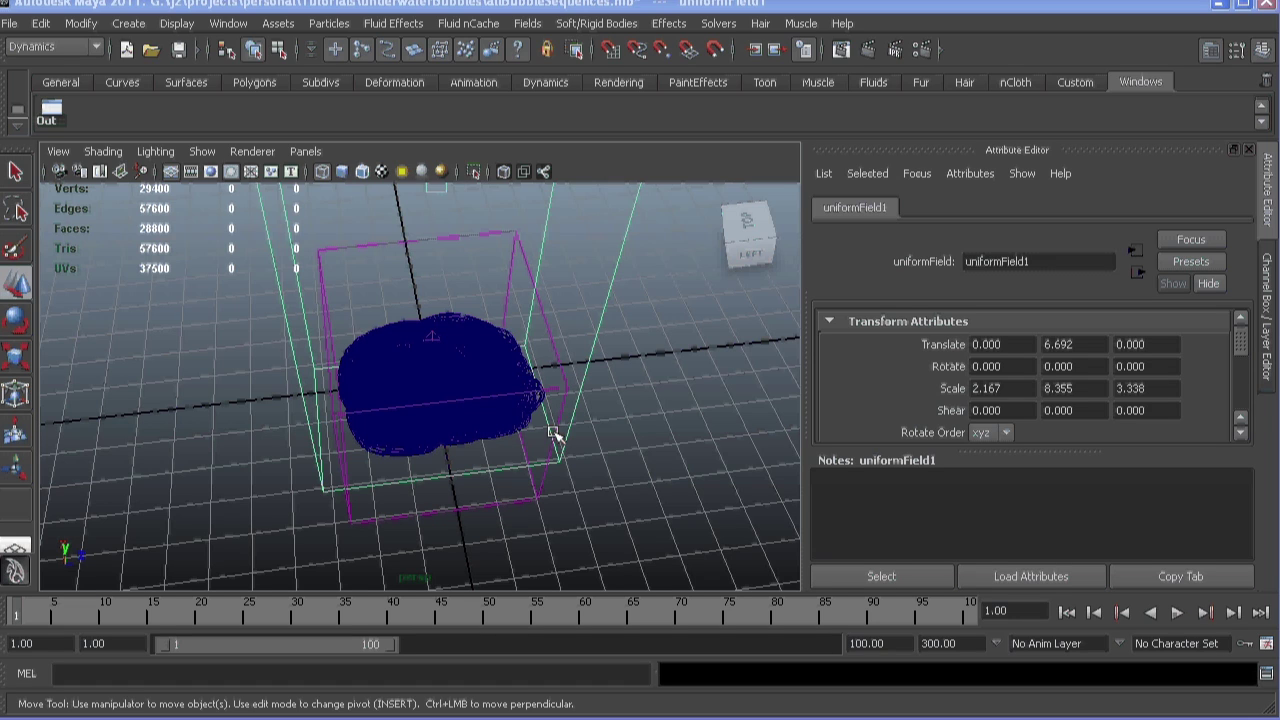
Open the Outliner and select the small, medium and large bubble groups in turn to inspect their geometry
left_click(46, 112)
left_click_drag(920, 157, 952, 170)
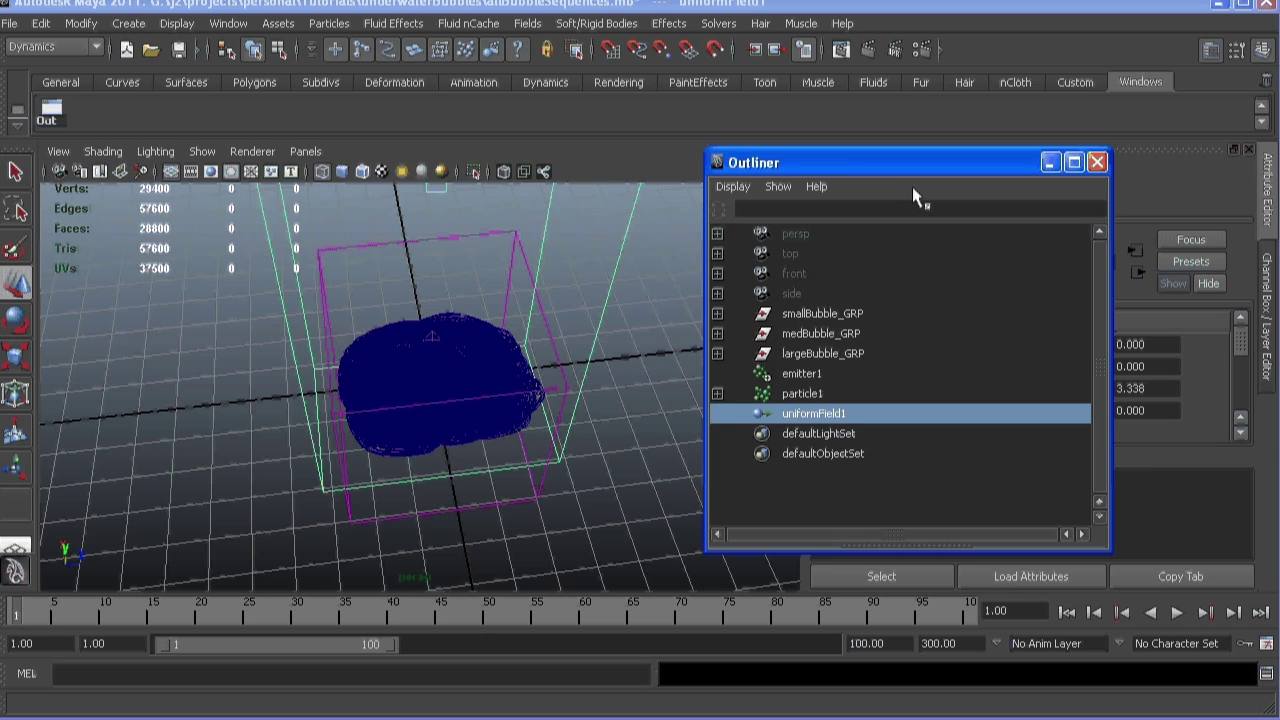
left_click(826, 316)
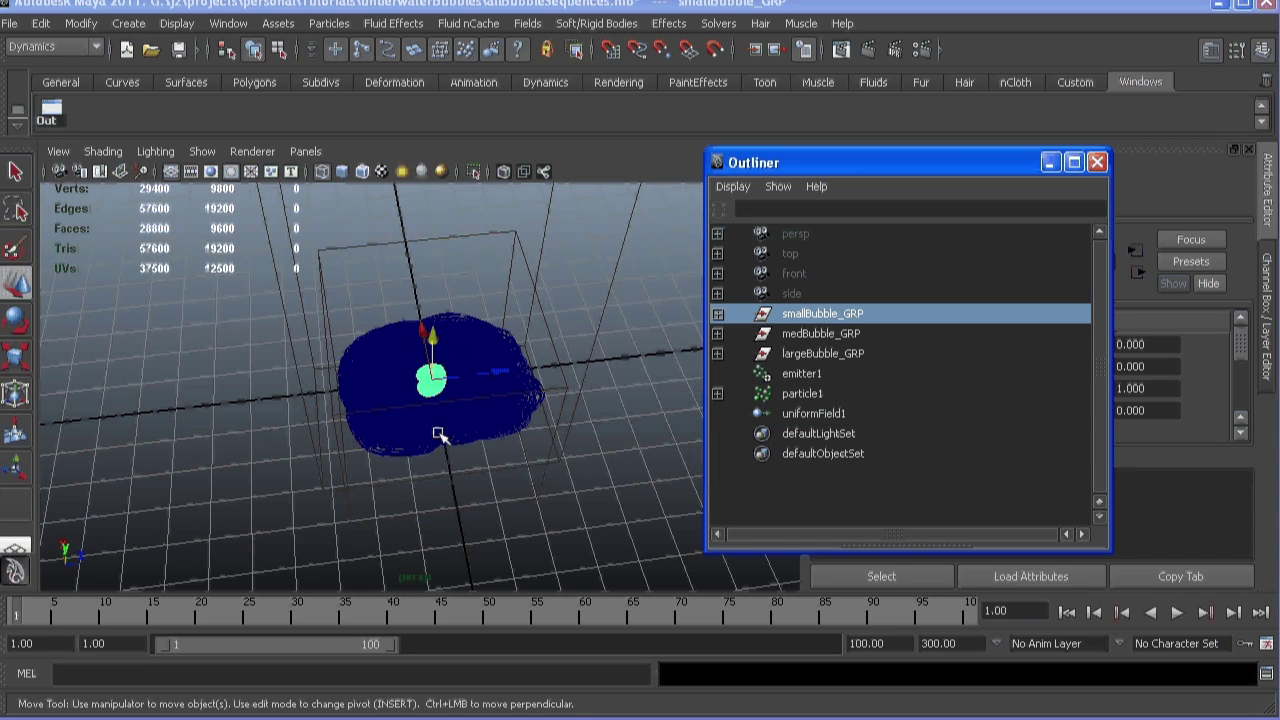
left_click(810, 334)
left_click(803, 354)
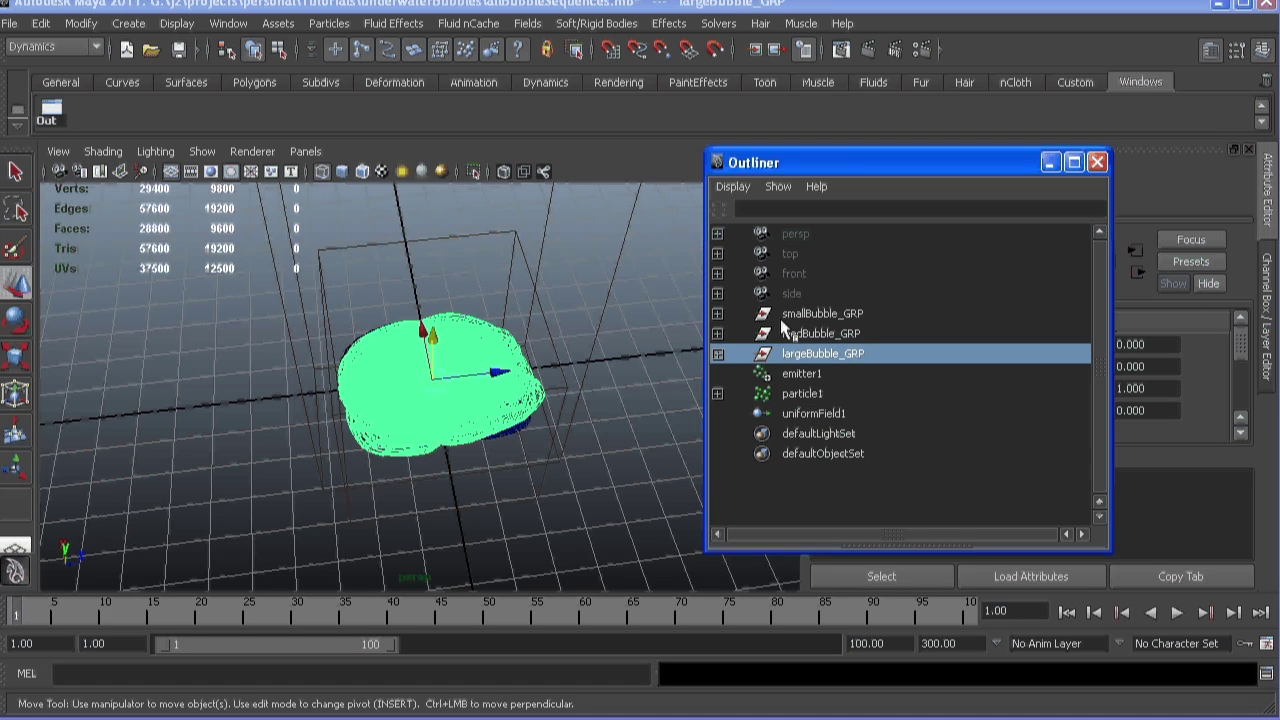
Expand the three bubble groups and select all their cube copies, from copyOfpCube2 through largeBubbleSequence:copyOfpCube101
left_click(717, 313)
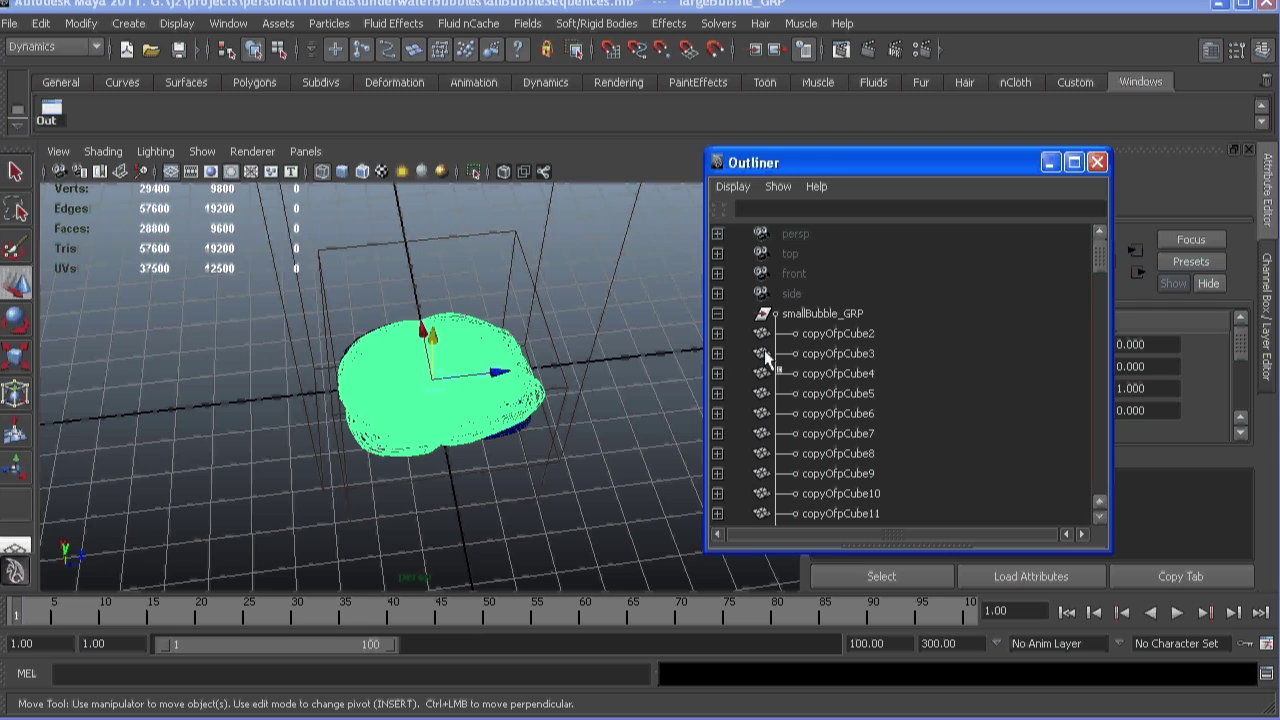
scroll(1006, 423, "down", 15)
left_click_drag(1097, 362, 1100, 491)
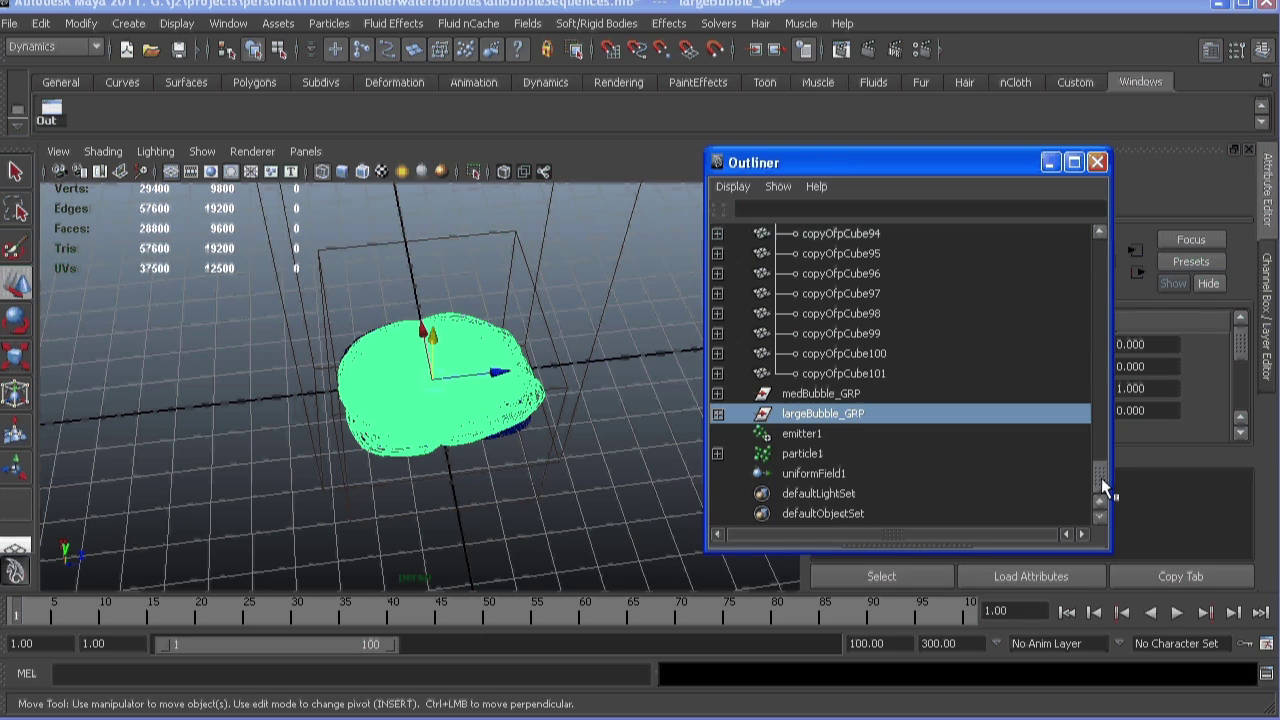
left_click(717, 393)
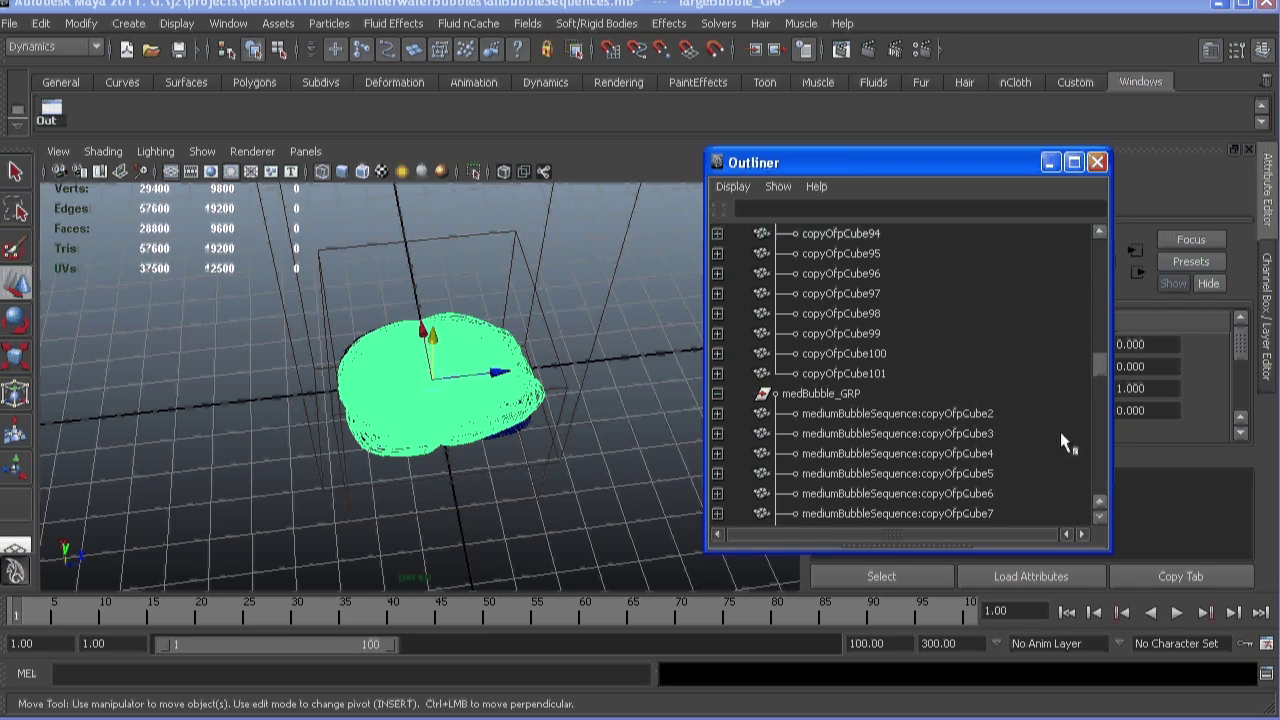
left_click_drag(1094, 366, 1100, 492)
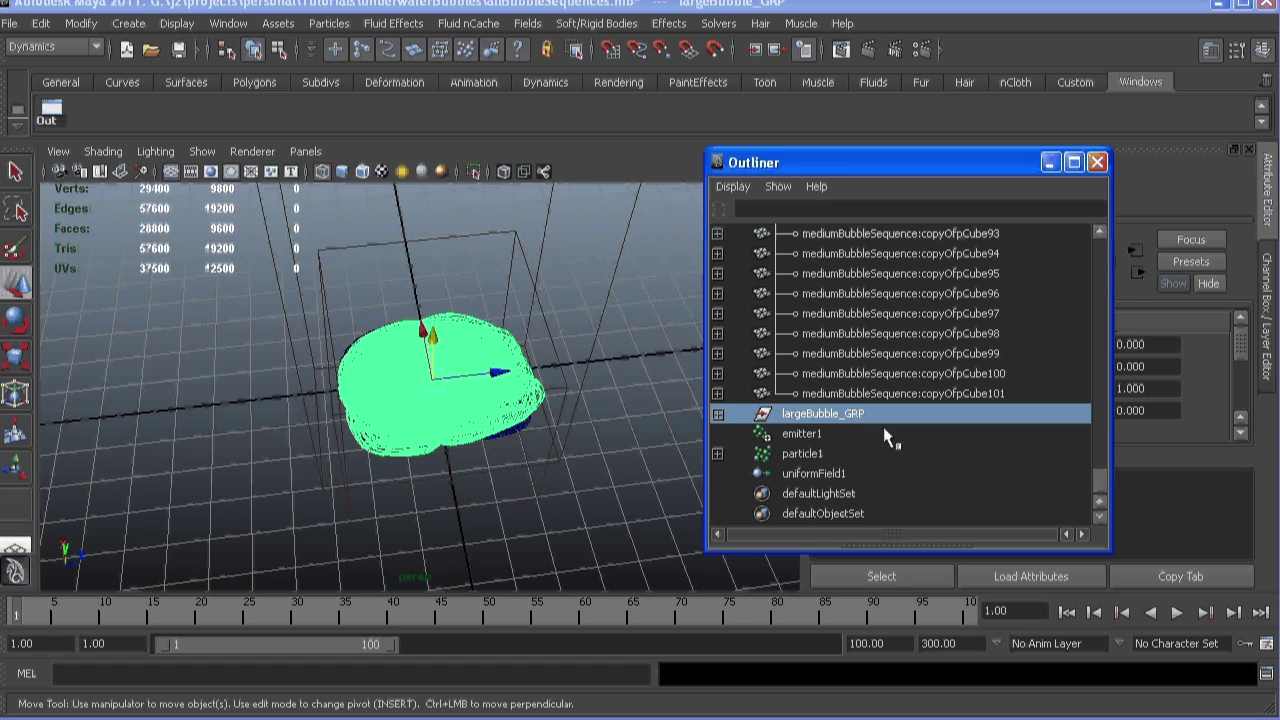
left_click(717, 413)
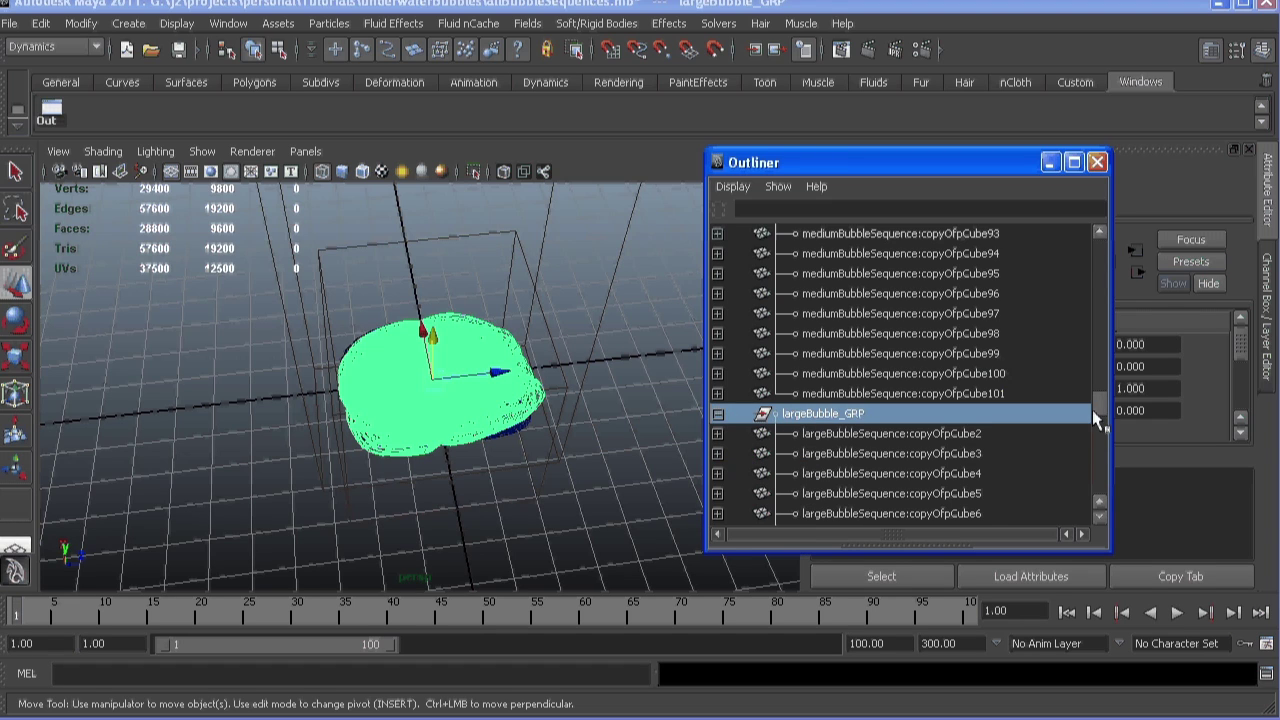
left_click_drag(1095, 410, 1130, 515)
left_click(1050, 333)
left_click(920, 413, "shift")
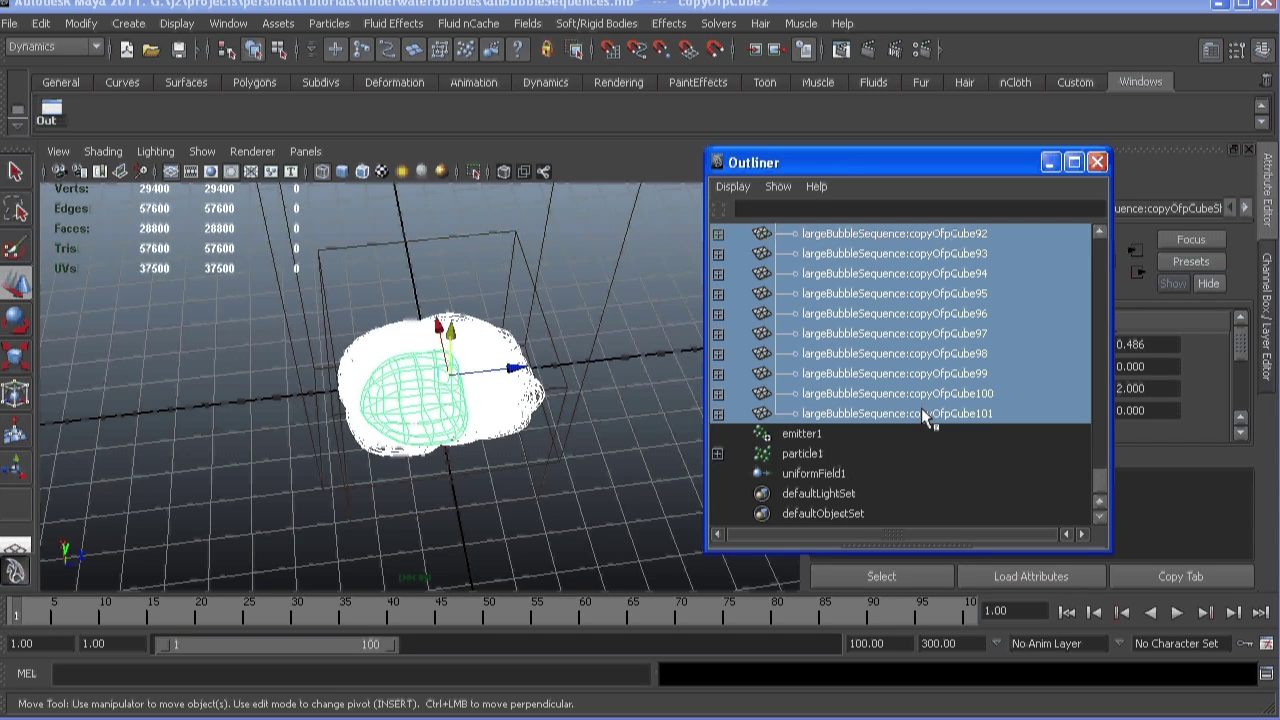
Remove the parent nodes largeBubble_GRP and medBubble_GRP from the selection, keeping the individual bubble meshes selected
scroll(922, 418, "up", 10)
scroll(922, 418, "down", 5)
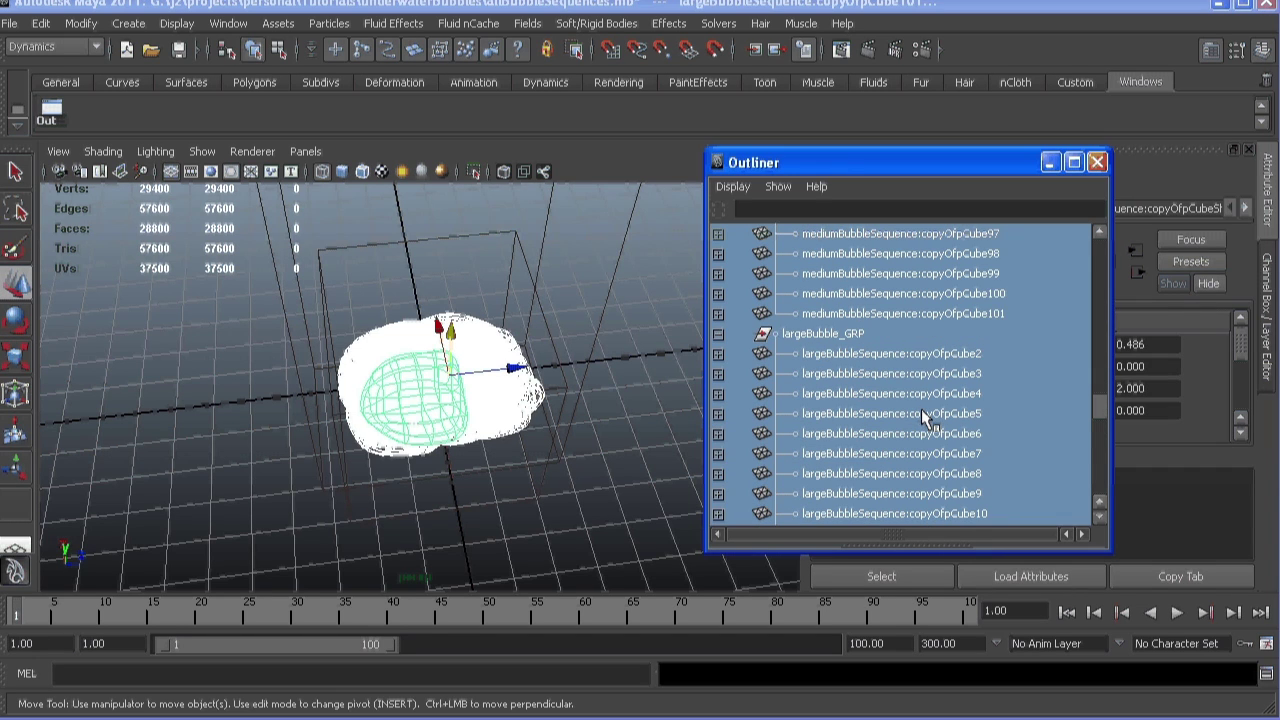
left_click(850, 333, "ctrl")
scroll(873, 375, "up", 13)
scroll(873, 375, "up", 15)
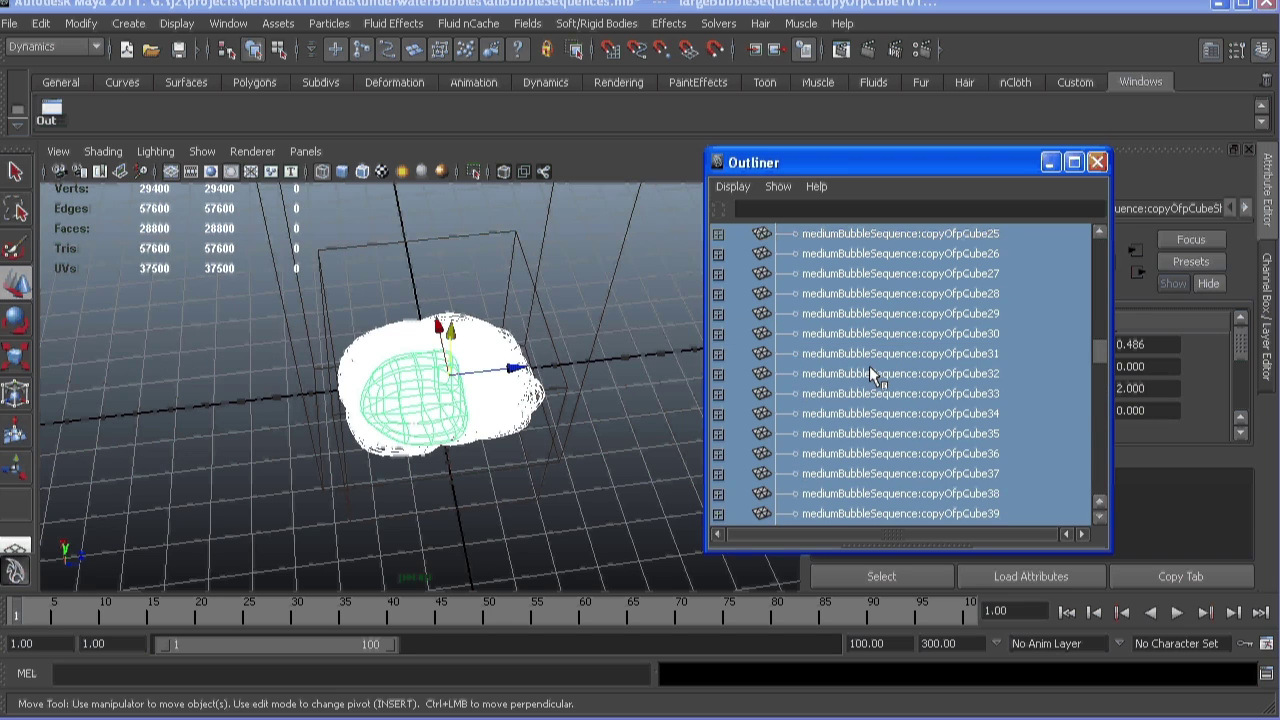
left_click(870, 390, "ctrl")
scroll(865, 400, "up", 3)
scroll(852, 427, "up", 20)
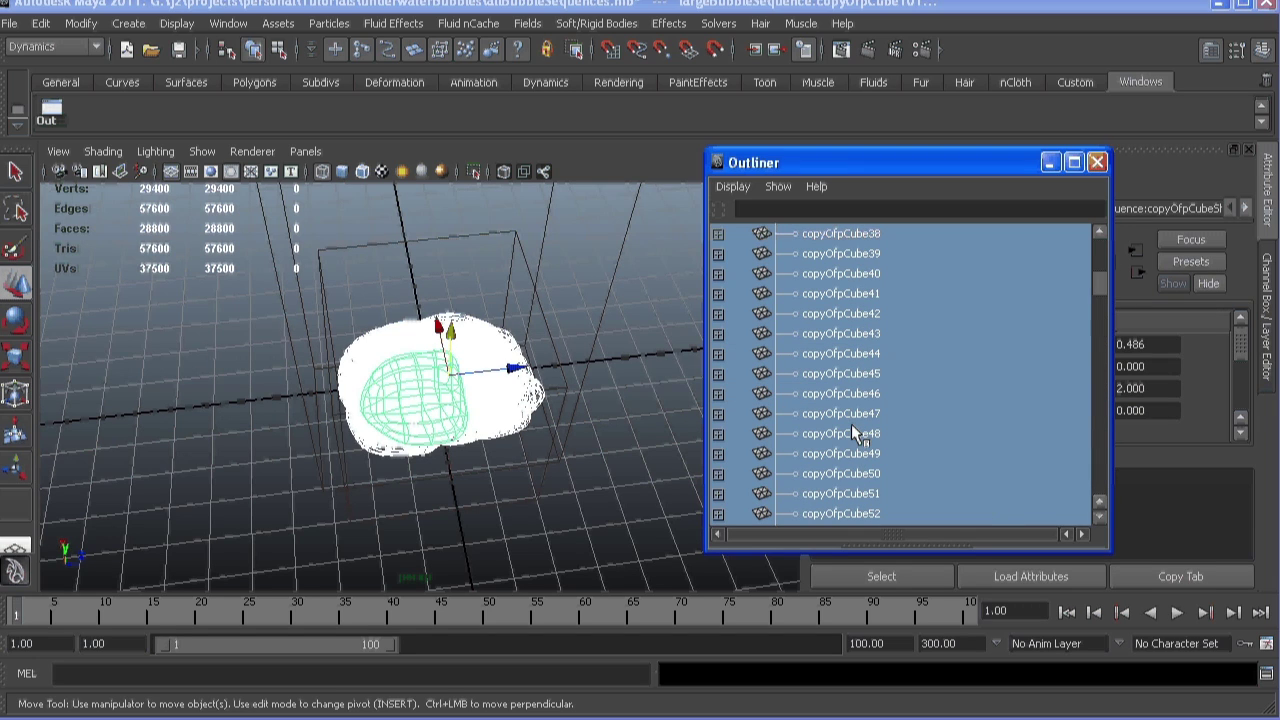
scroll(852, 427, "down", 10)
scroll(851, 424, "down", 16)
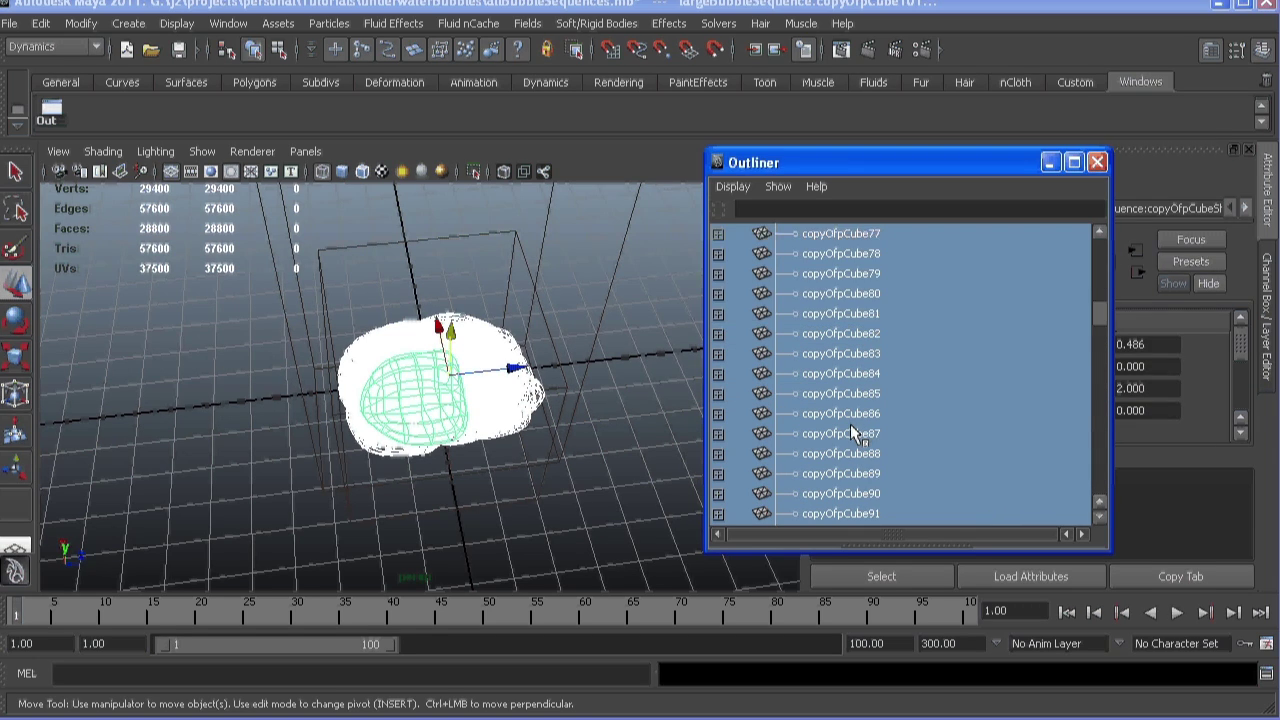
Add particle1 to the selected bubble meshes and create a particle instancer from them, then close the Outliner
left_click_drag(1104, 318, 1094, 489)
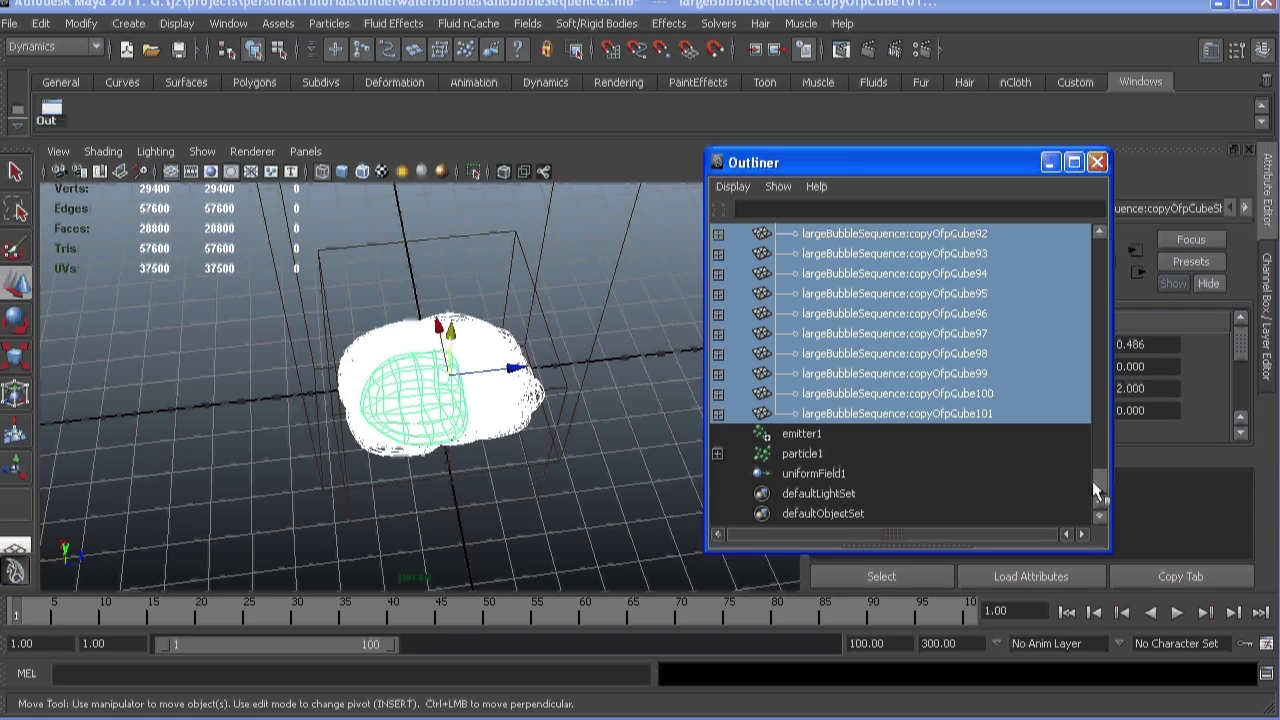
left_click(806, 454, "ctrl")
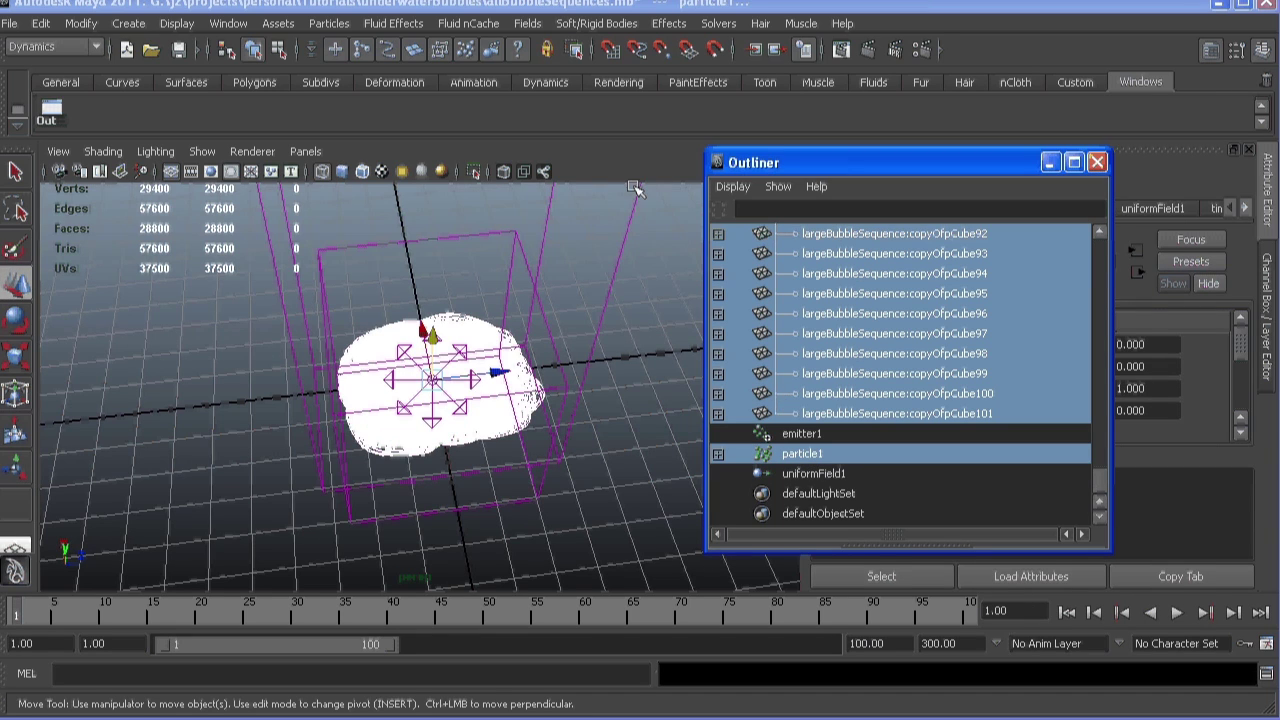
left_click(329, 23)
left_click(395, 214)
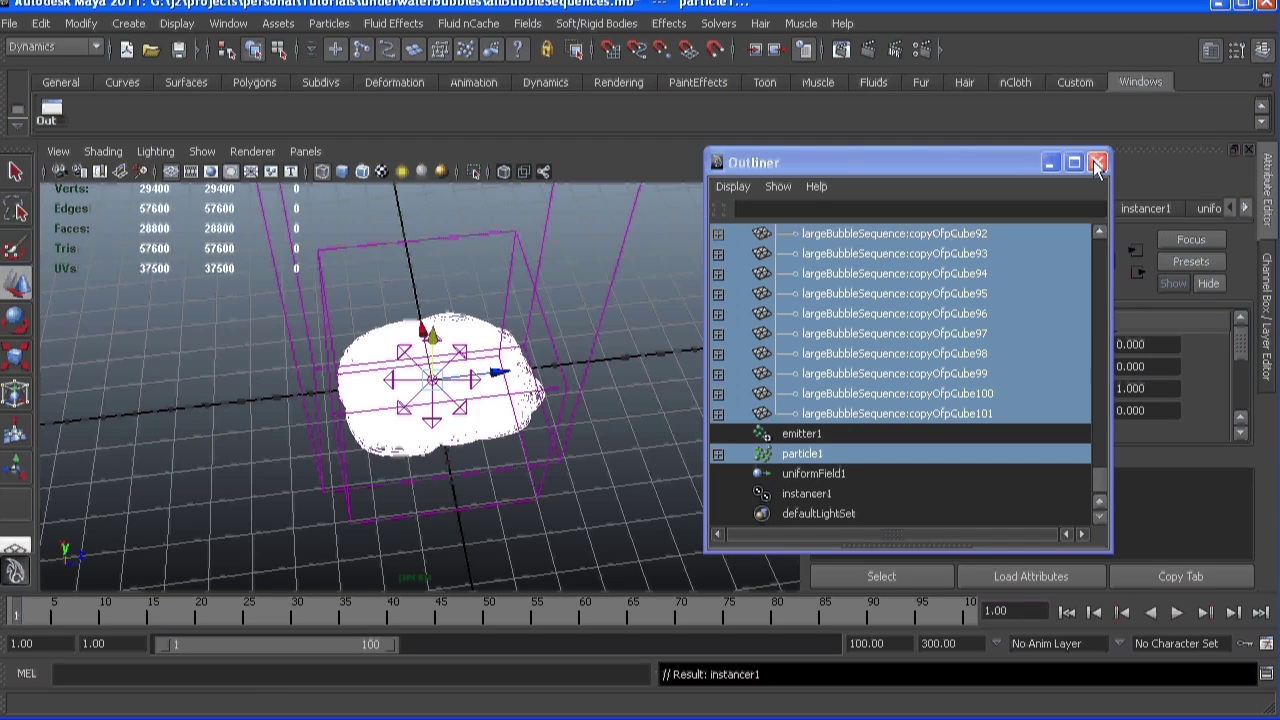
left_click(1097, 161)
Play the simulation, stop it at frame 34 and examine the instanced bubbles from several angles
left_click_drag(520, 330, 586, 386, "alt")
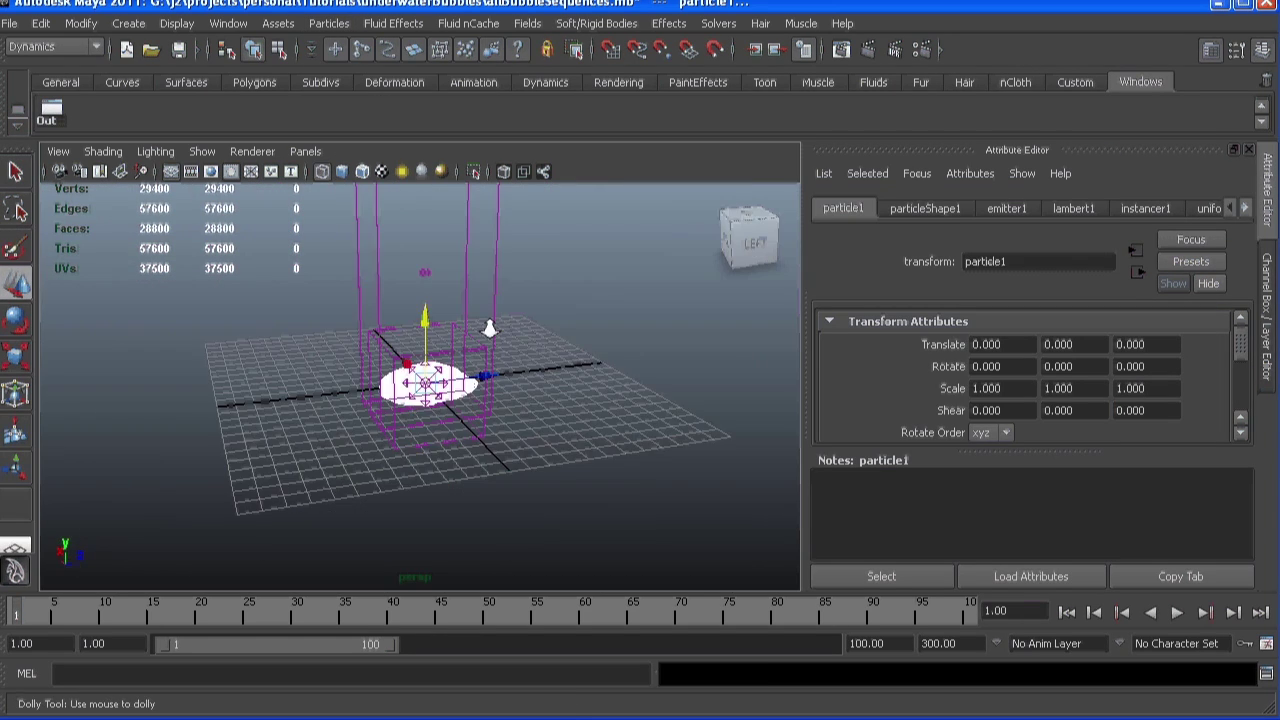
scroll(586, 386, "up", 3)
left_click(1175, 614)
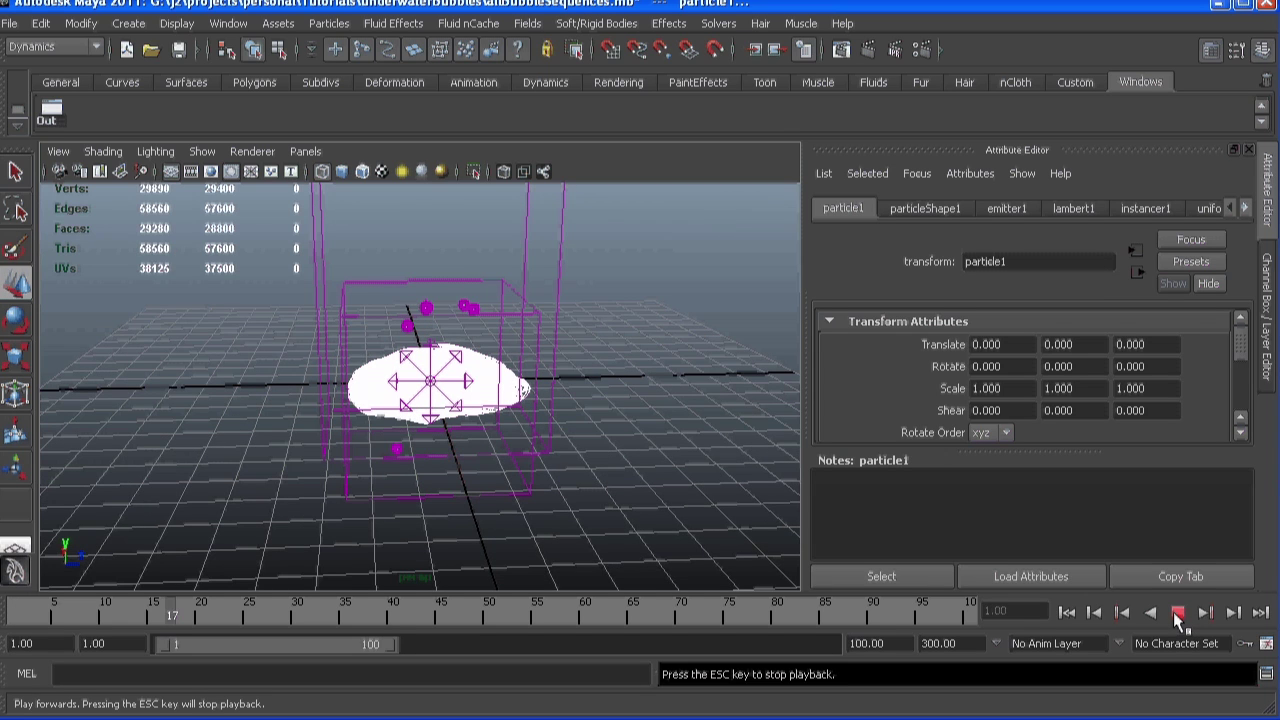
left_click(1178, 614)
mouse_move(380, 380)
left_mouse_down("alt")
mouse_move(300, 377)
mouse_move(400, 370)
left_mouse_up("alt")
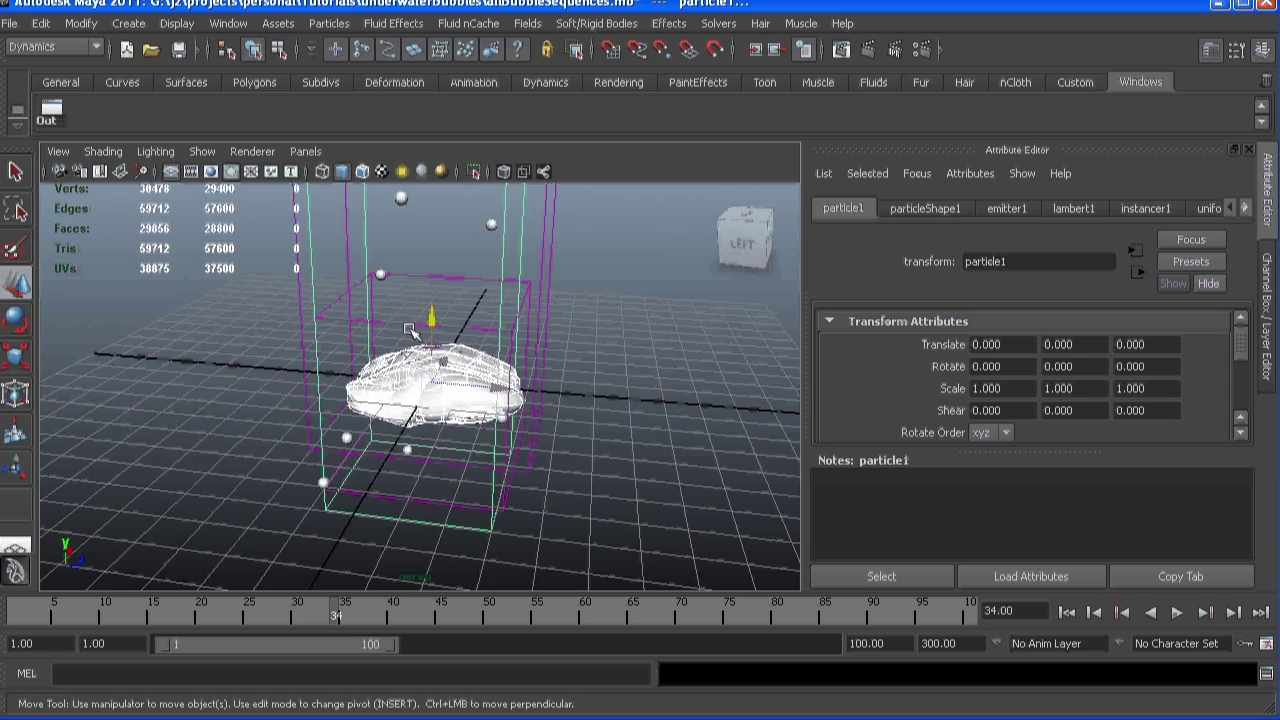
right_click_drag(400, 370, 409, 360, "alt")
left_click_drag(409, 360, 478, 320, "alt")
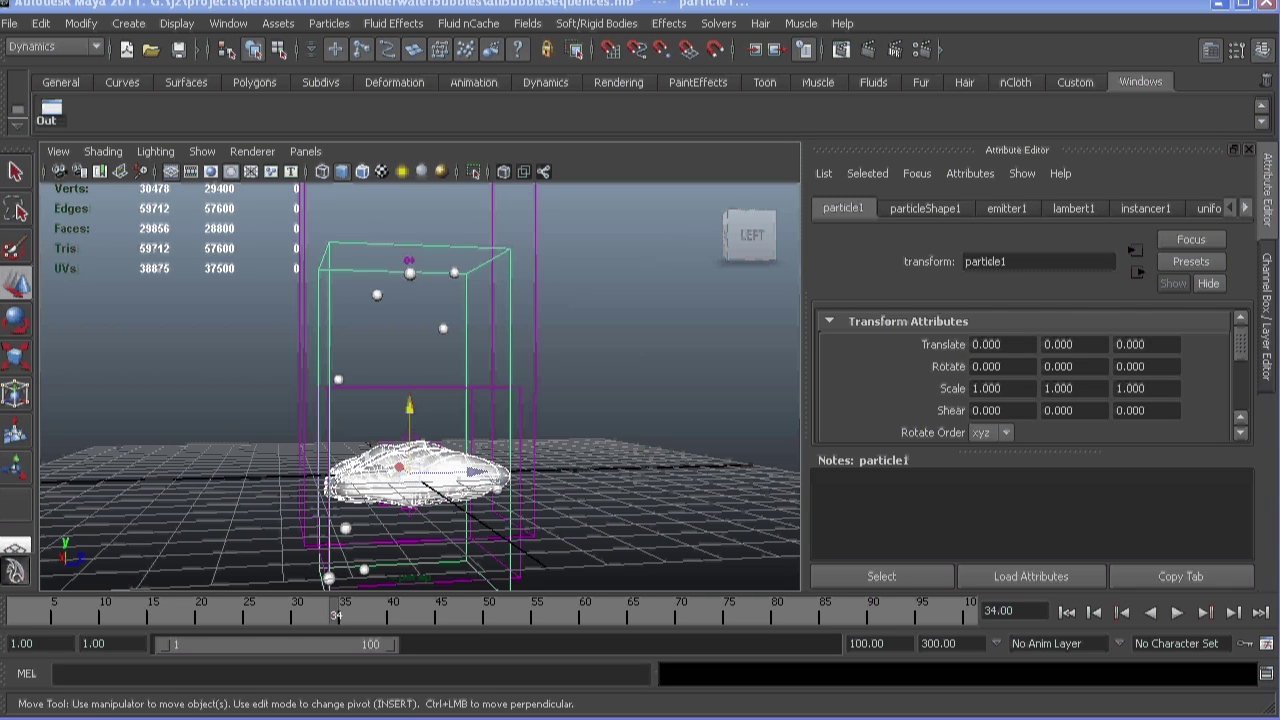
Switch to Notepad and review the creation expression lines for cyclePP, orientPP, customScalePP and customIndexPP
left_click_drag(1279, 172, 622, 114)
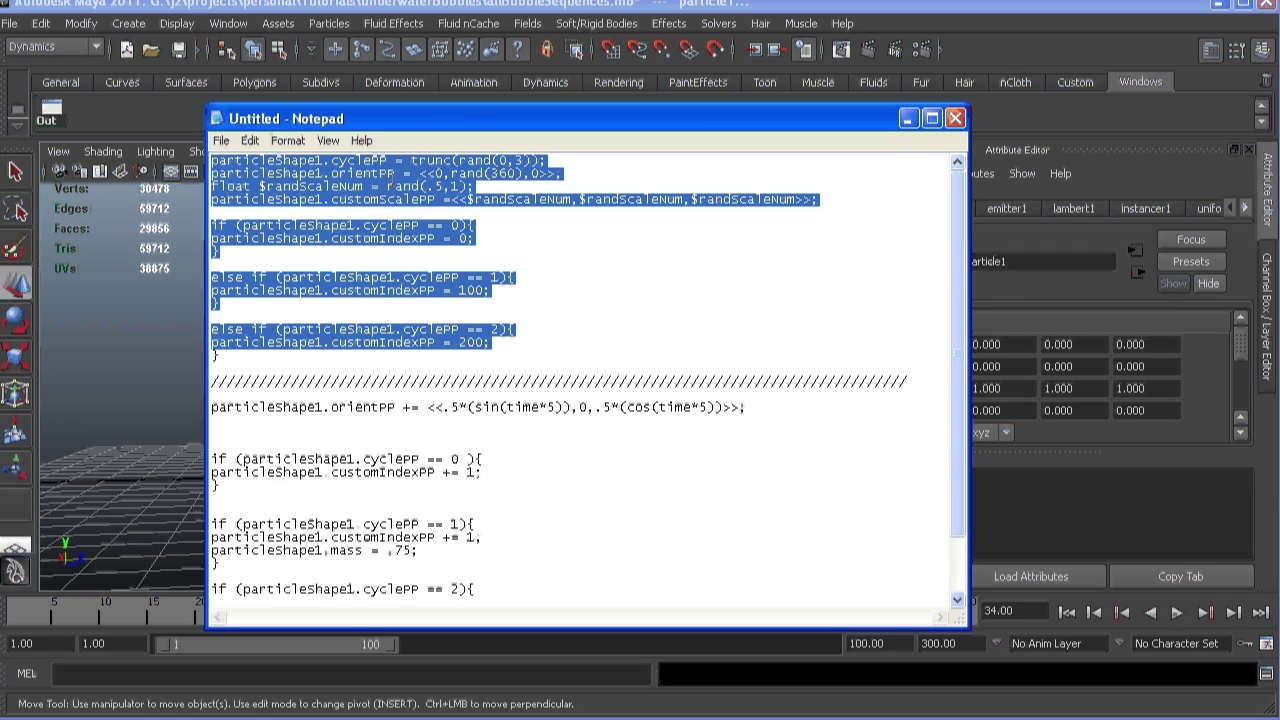
left_click(376, 160)
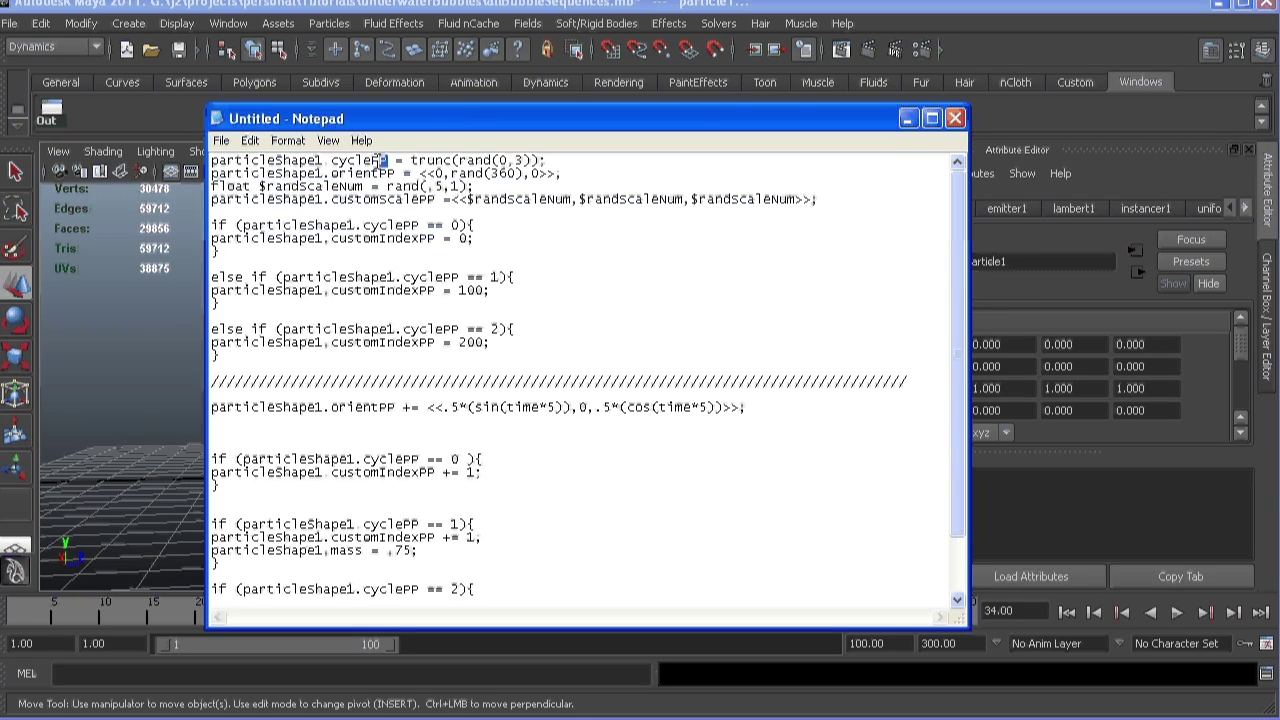
left_click_drag(386, 160, 331, 160)
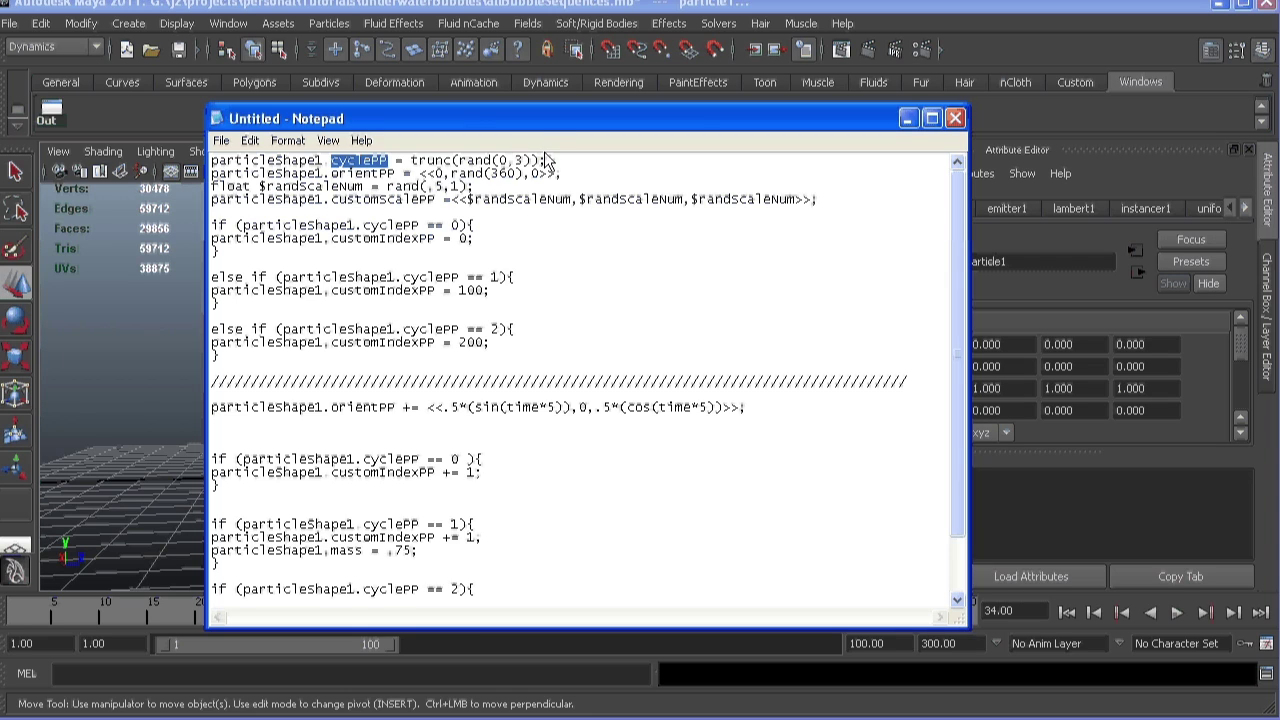
left_click(467, 173)
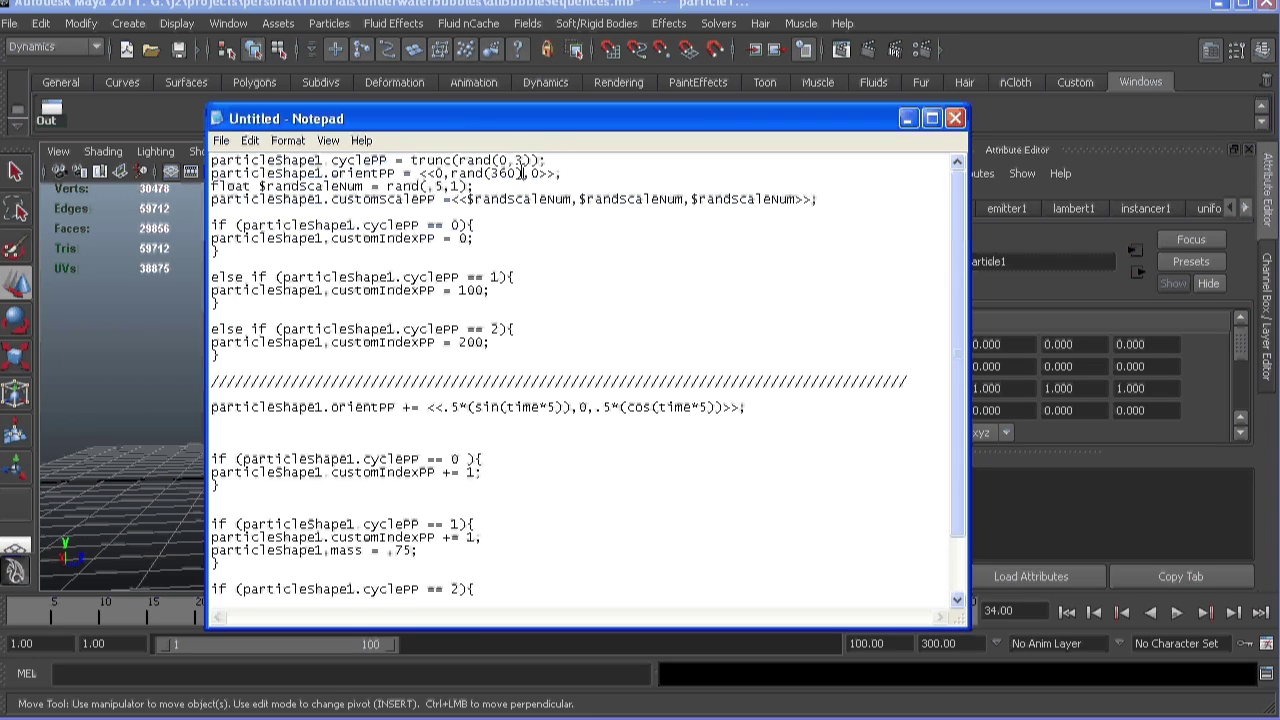
left_click_drag(523, 173, 211, 173)
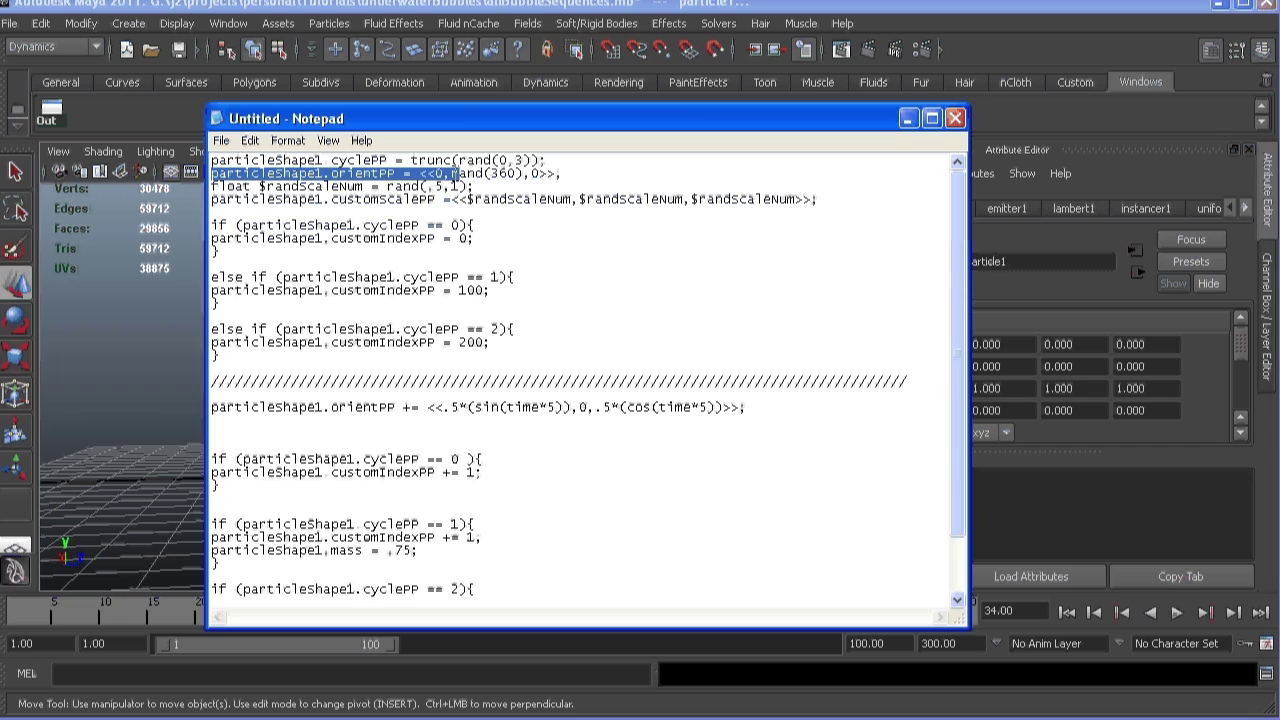
left_click_drag(820, 199, 211, 186)
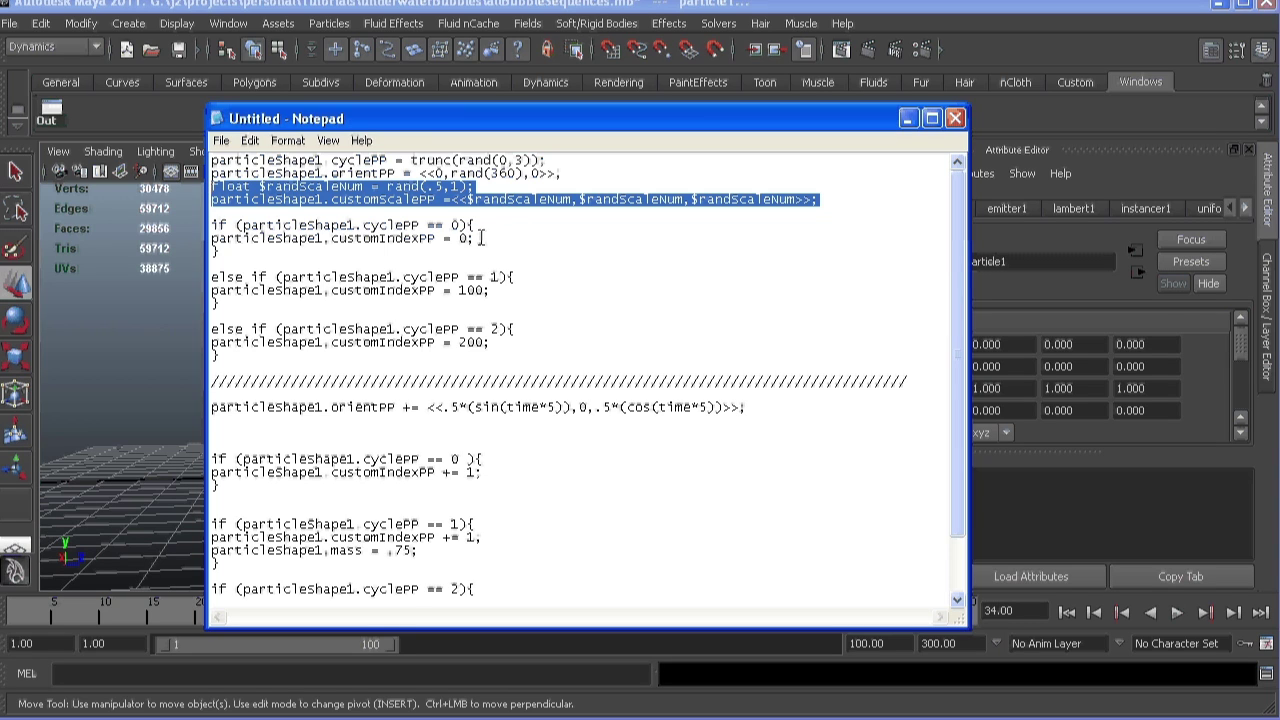
left_click_drag(476, 238, 211, 238)
left_click(476, 238)
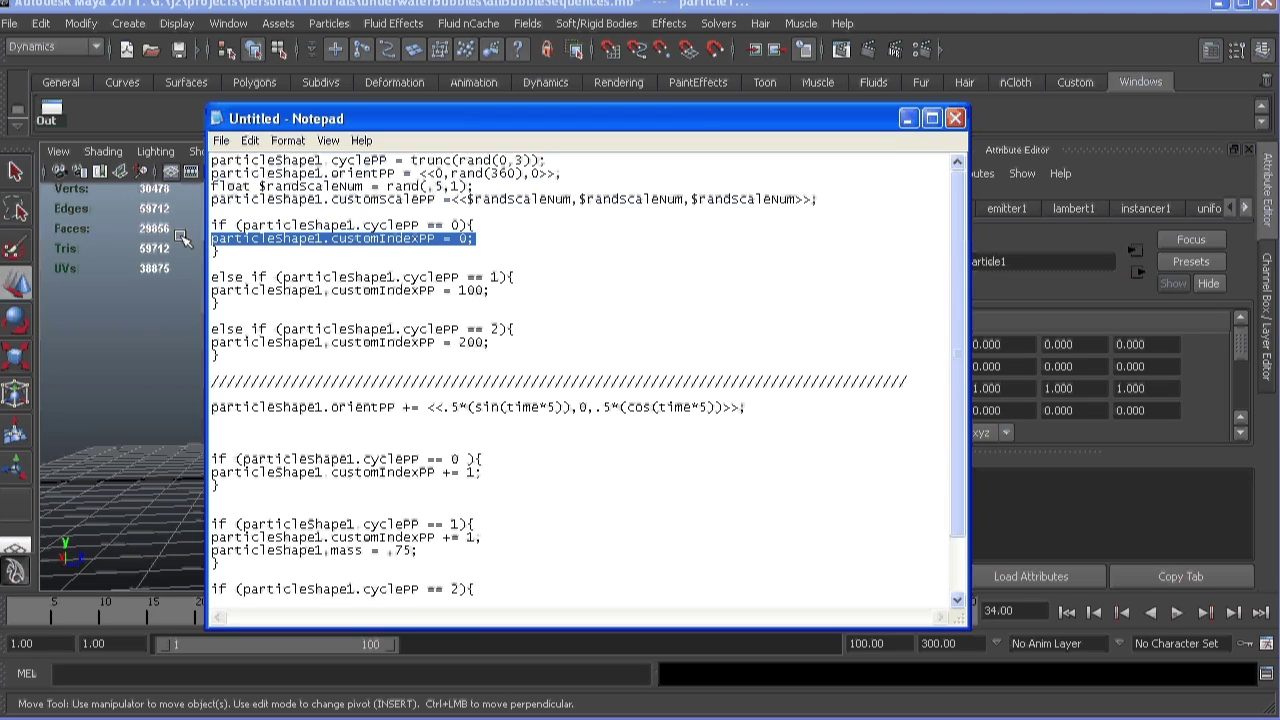
left_click_drag(490, 238, 211, 240)
left_click(510, 341)
key("ctrl+shift+Home")
scroll(434, 350, "down", 2)
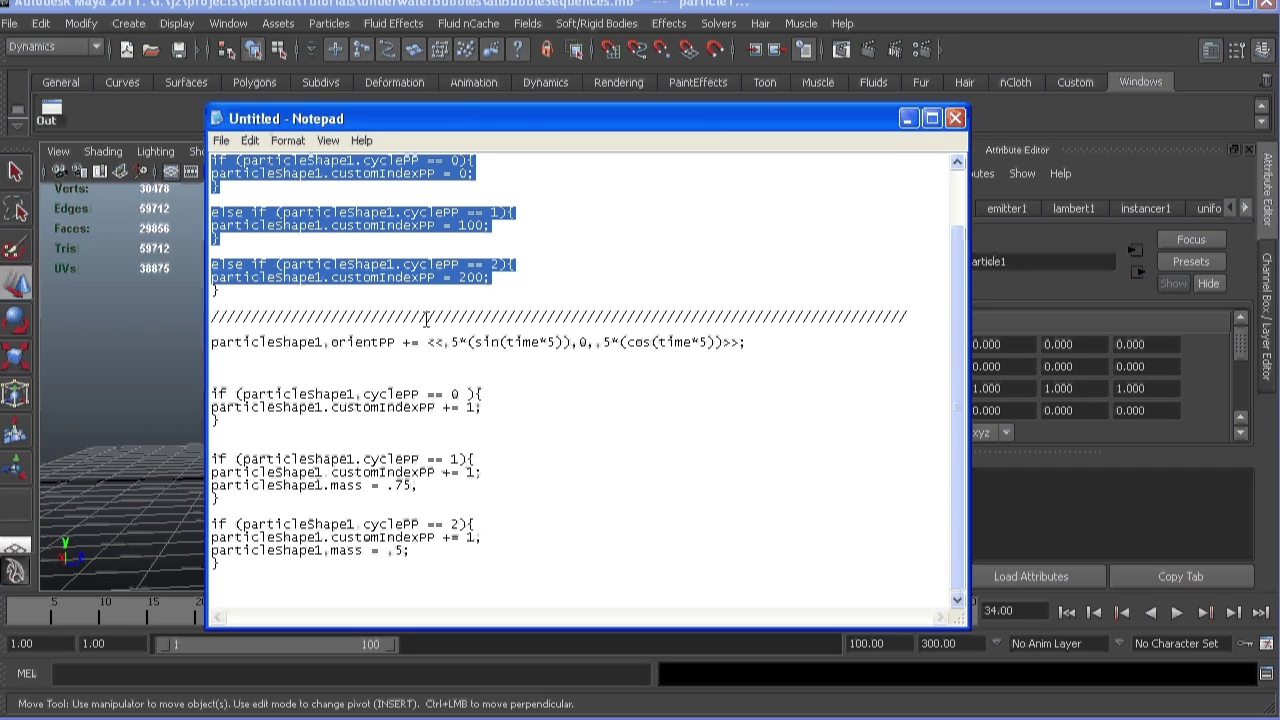
Review the runtime expression lines for orientPP and the customIndexPP increment, then minimize the notes
left_click_drag(747, 343, 186, 337)
left_click(396, 360)
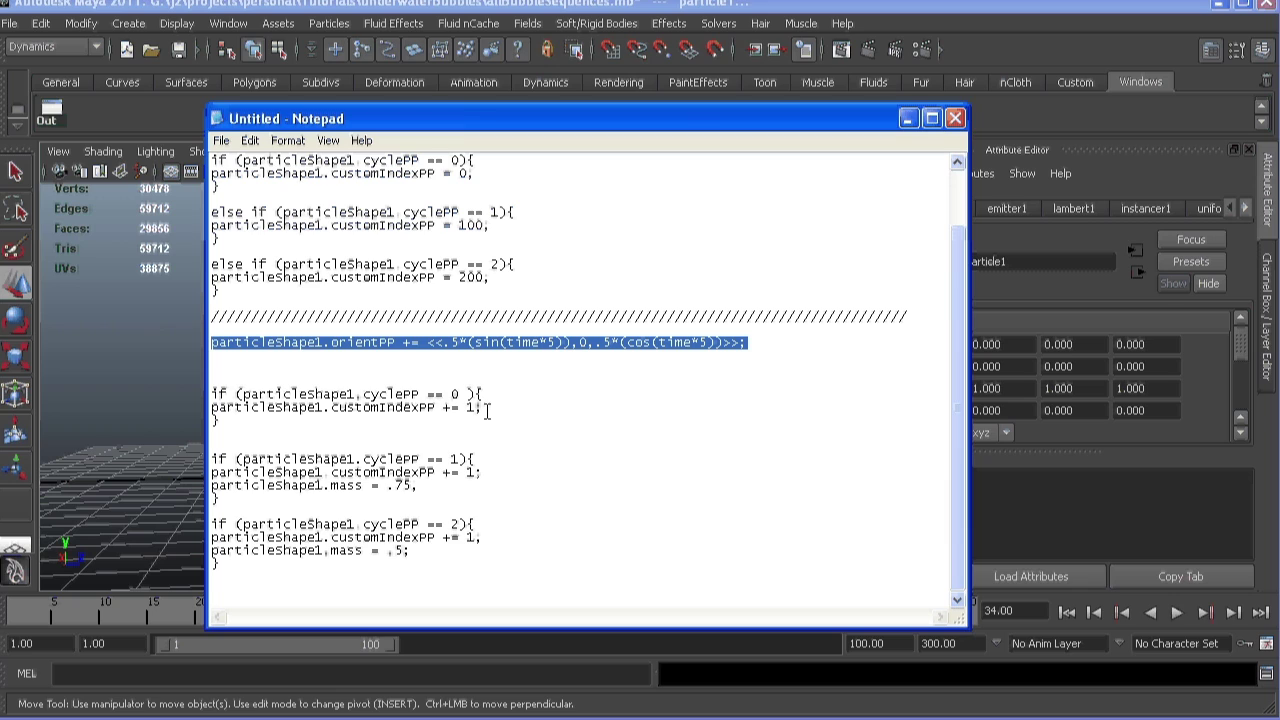
left_click_drag(484, 408, 190, 407)
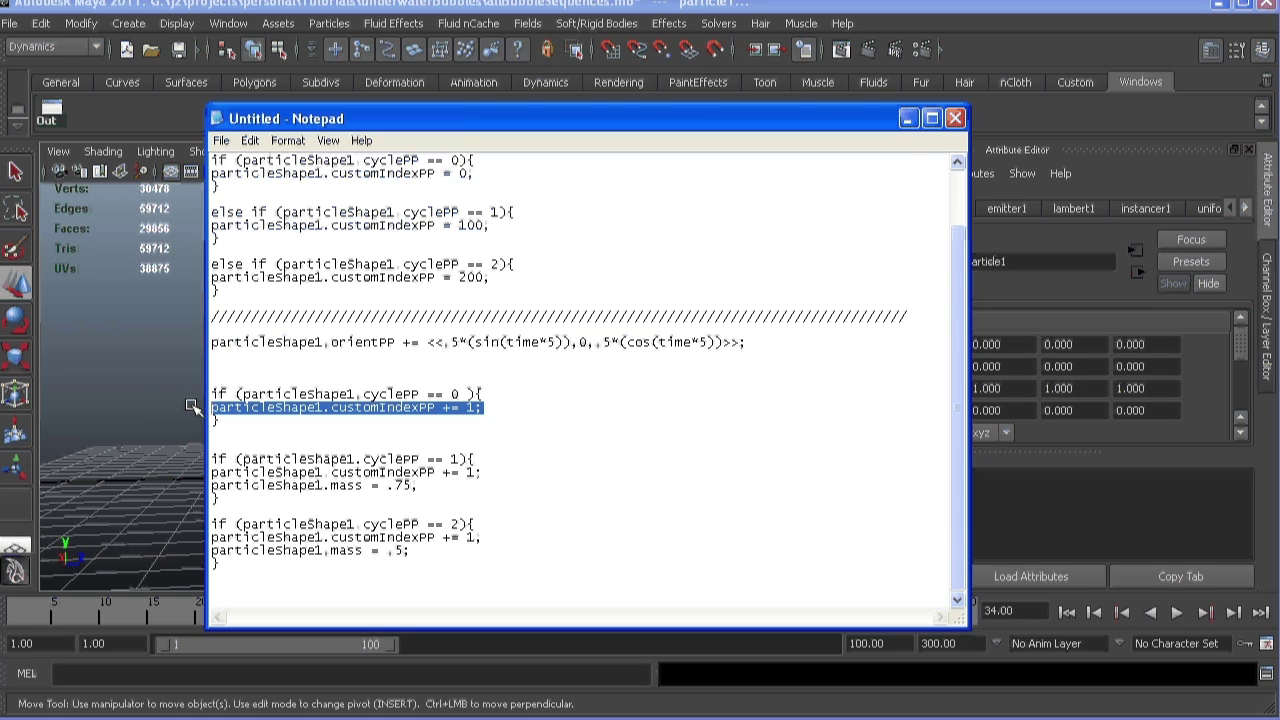
left_click_drag(486, 408, 206, 392)
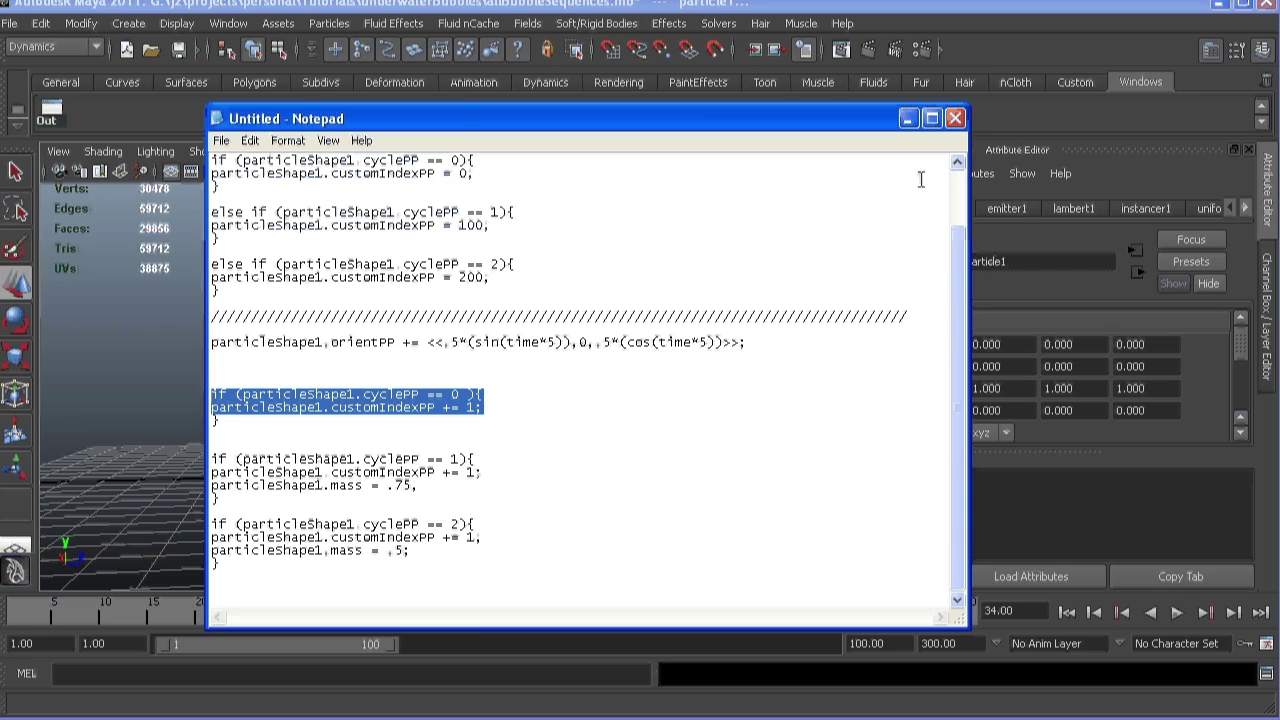
left_click(905, 119)
Add a per-particle float attribute named cyclePP with an initial state attribute to particleShape1
left_click_drag(1240, 355, 1240, 395)
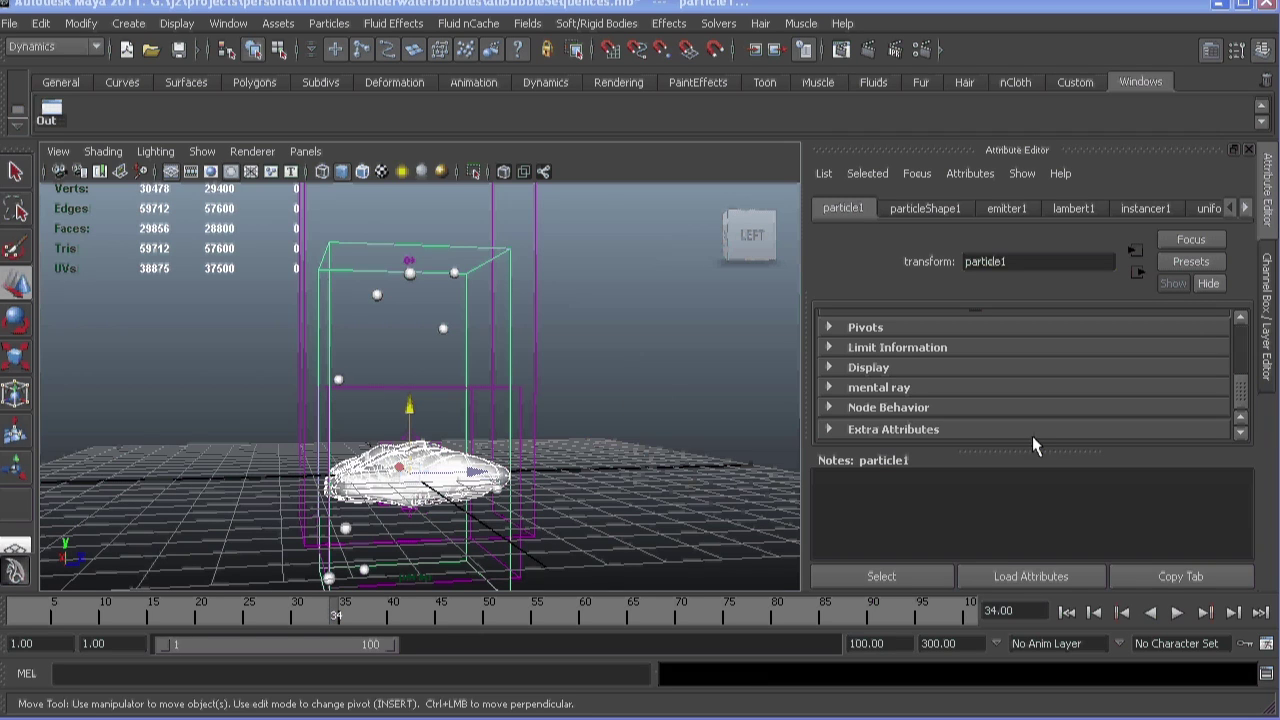
left_click(925, 208)
scroll(985, 388, "down", 5)
scroll(985, 380, "down", 10)
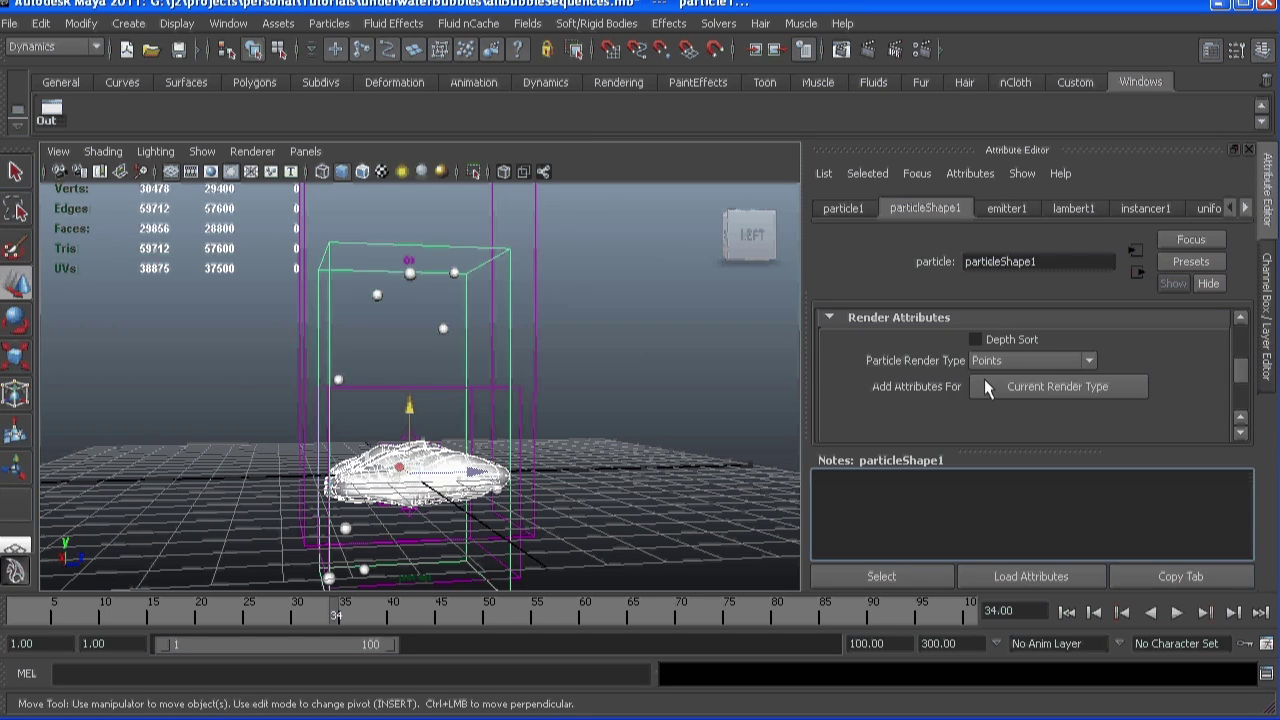
scroll(985, 388, "up", 2)
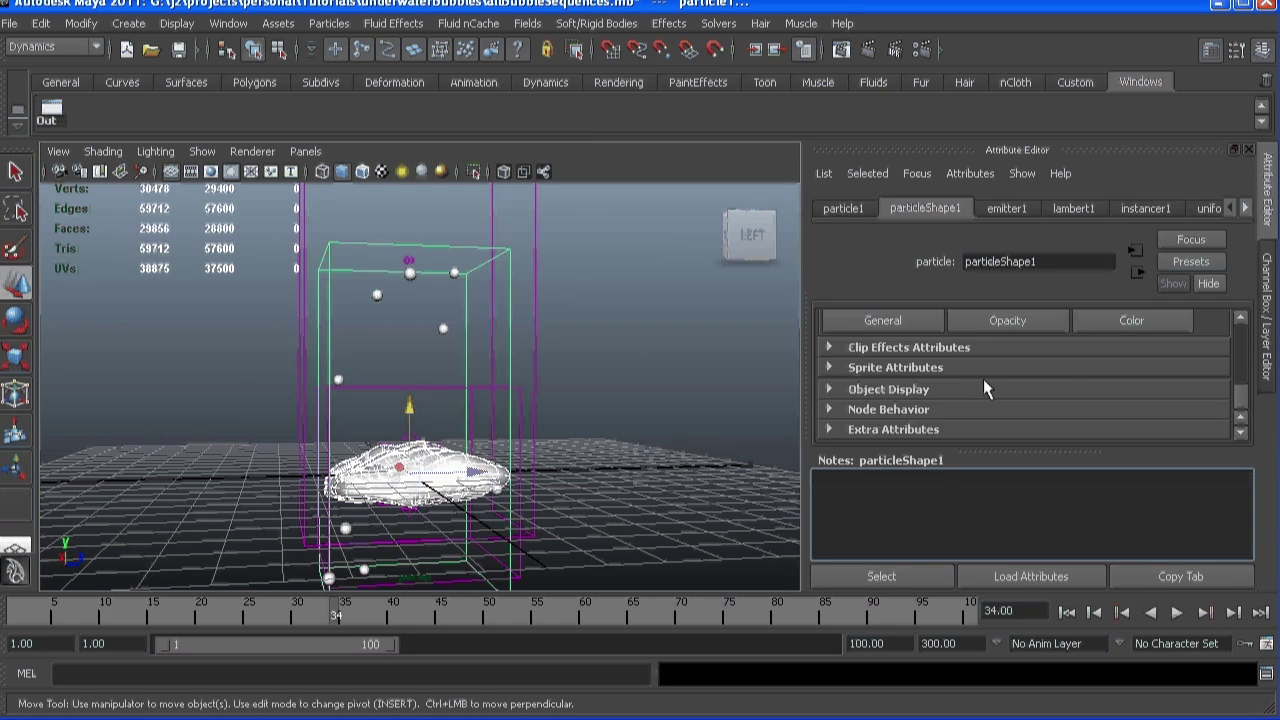
left_click(880, 379)
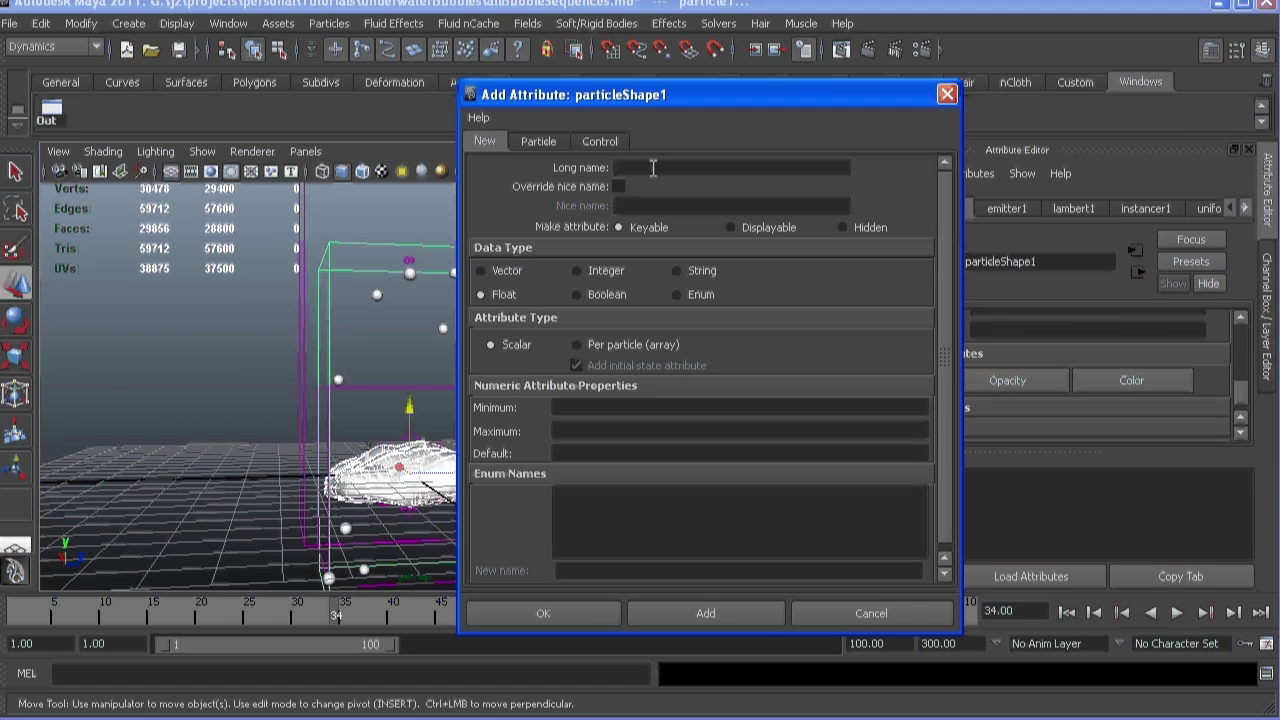
left_click(653, 168)
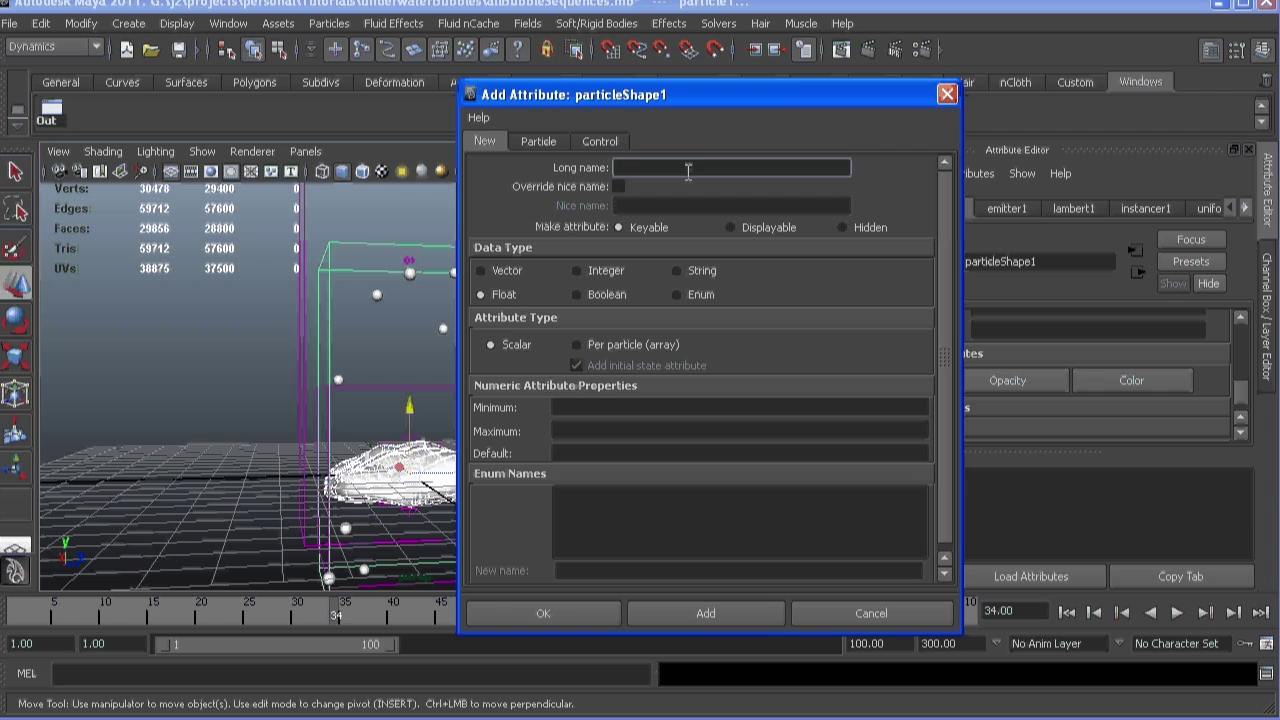
type("cyclePP")
left_click(599, 349)
left_click(662, 614)
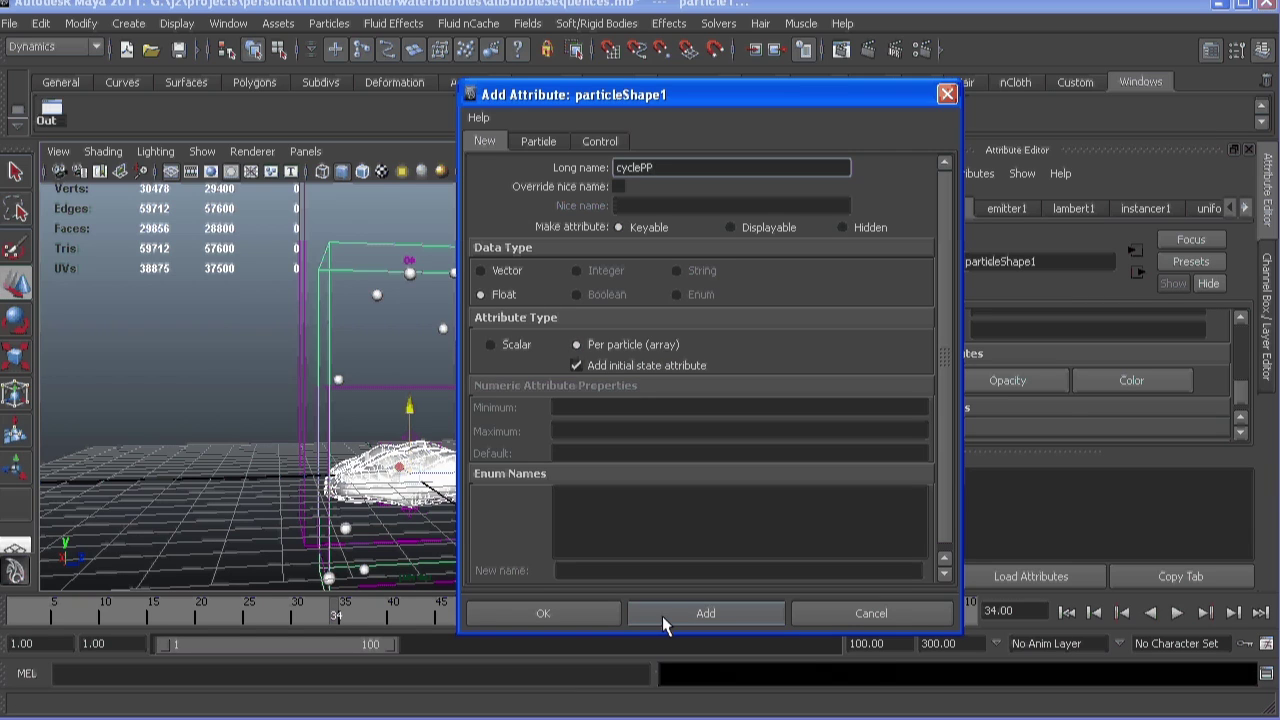
Add a per-particle vector attribute named orientPP to particleShape1
left_click(620, 168)
type("orie")
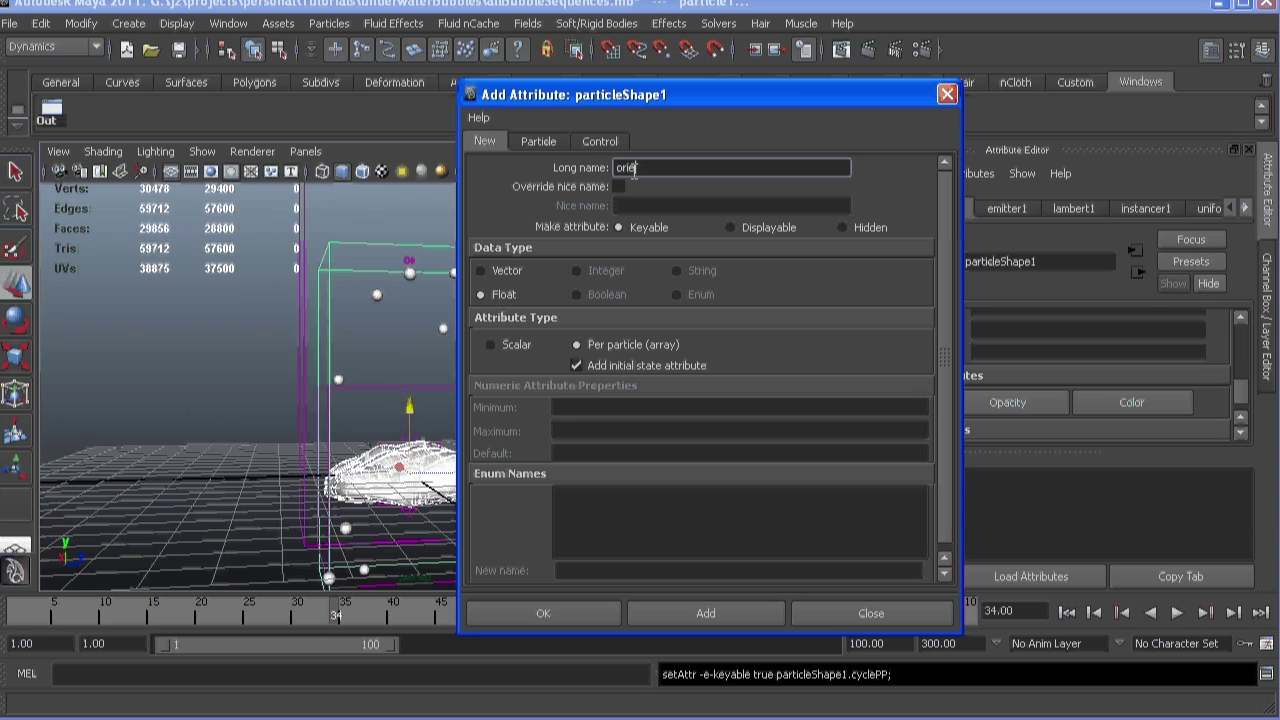
type("ntPP")
left_click(505, 271)
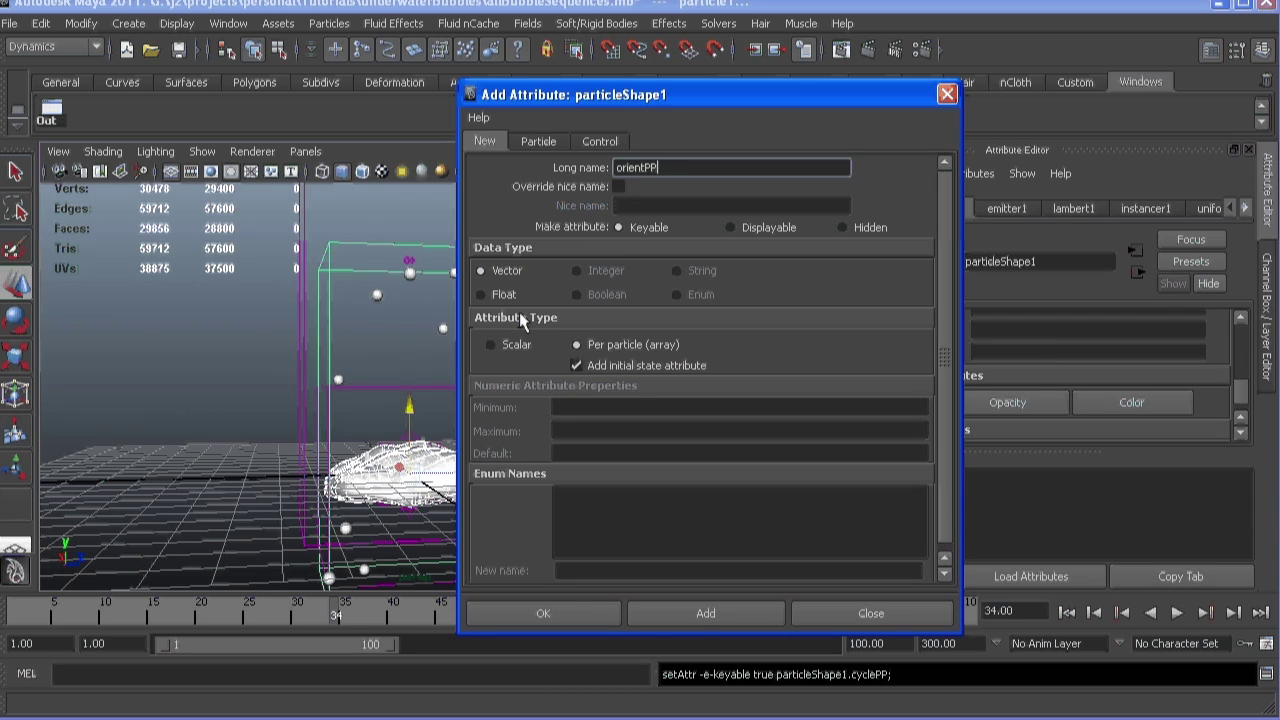
left_click(652, 613)
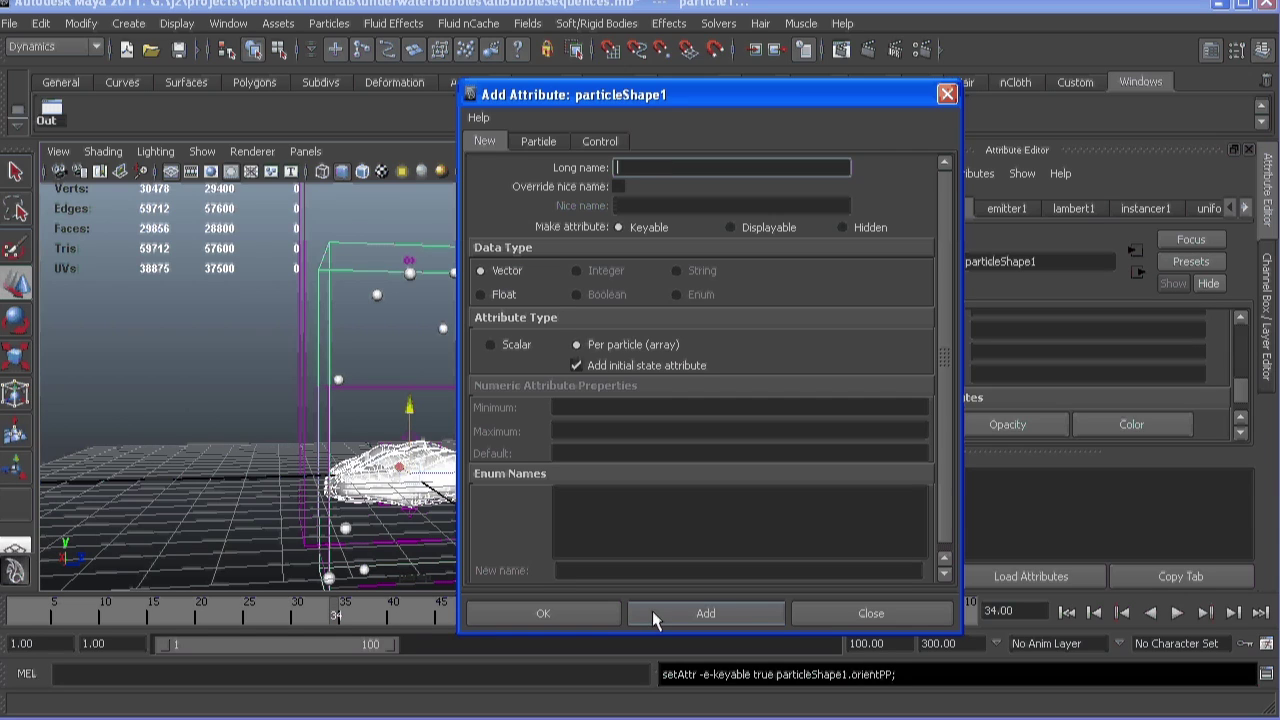
Add a per-particle vector attribute named customScalePP to particleShape1
left_click(635, 168)
type("customScal")
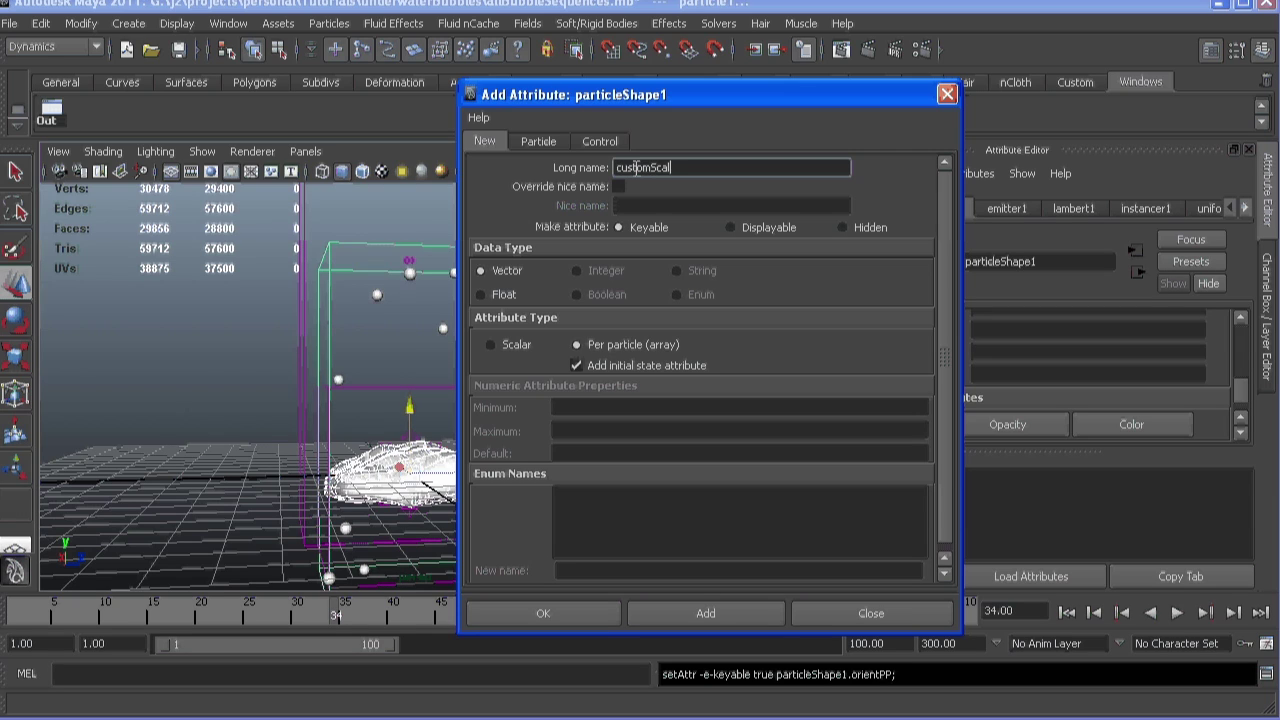
type("ePP")
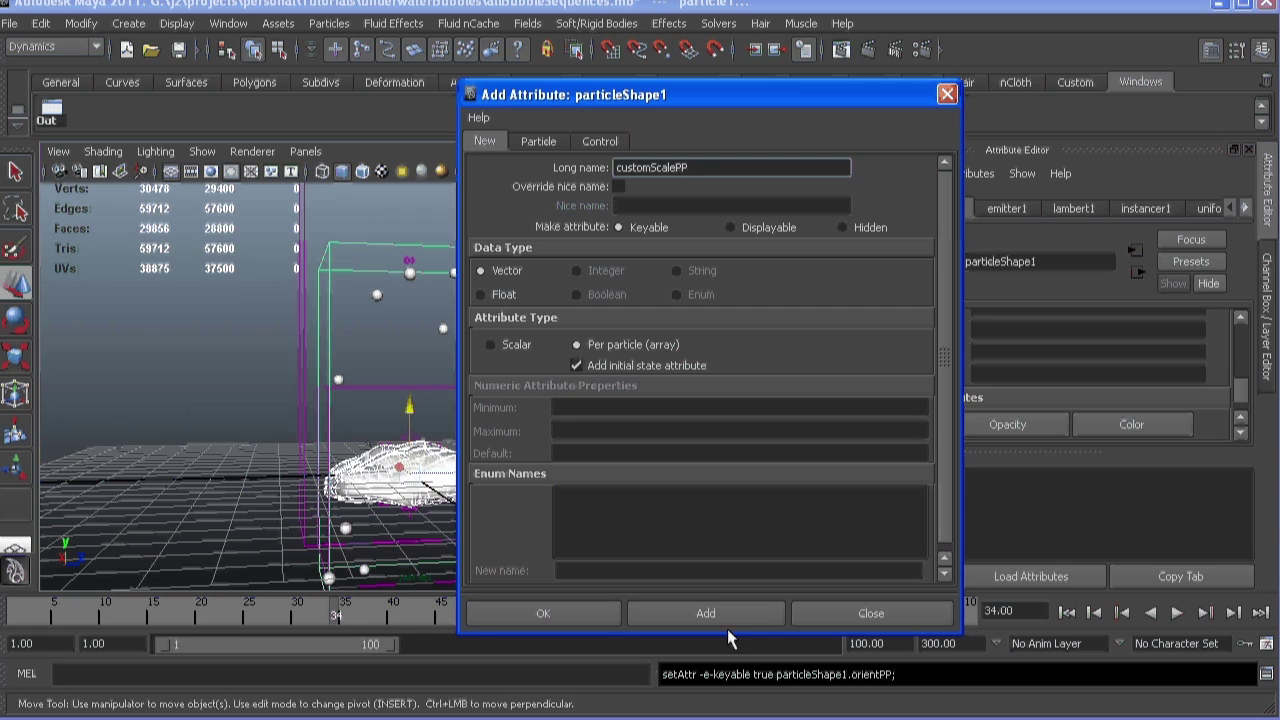
left_click(699, 614)
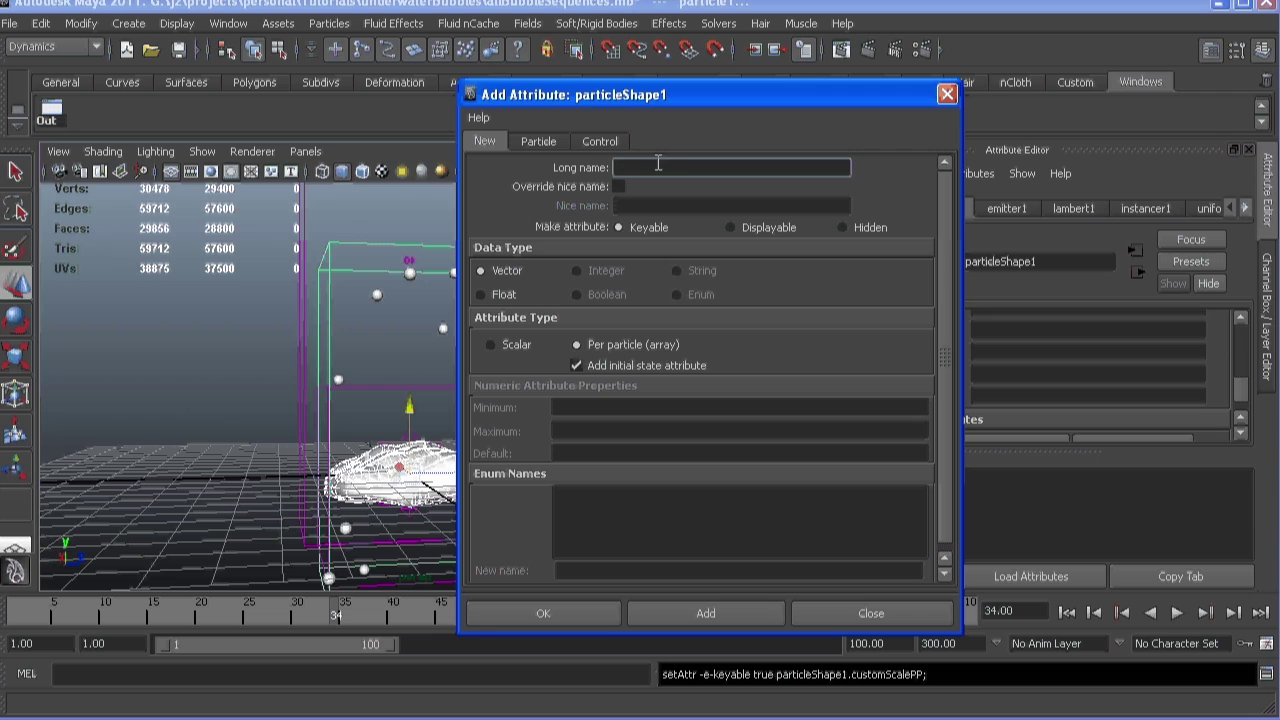
Add a per-particle float attribute named customIndexPP to particleShape1 and finish adding attributes
type("customIndexPP")
left_click(510, 296)
left_click(560, 611)
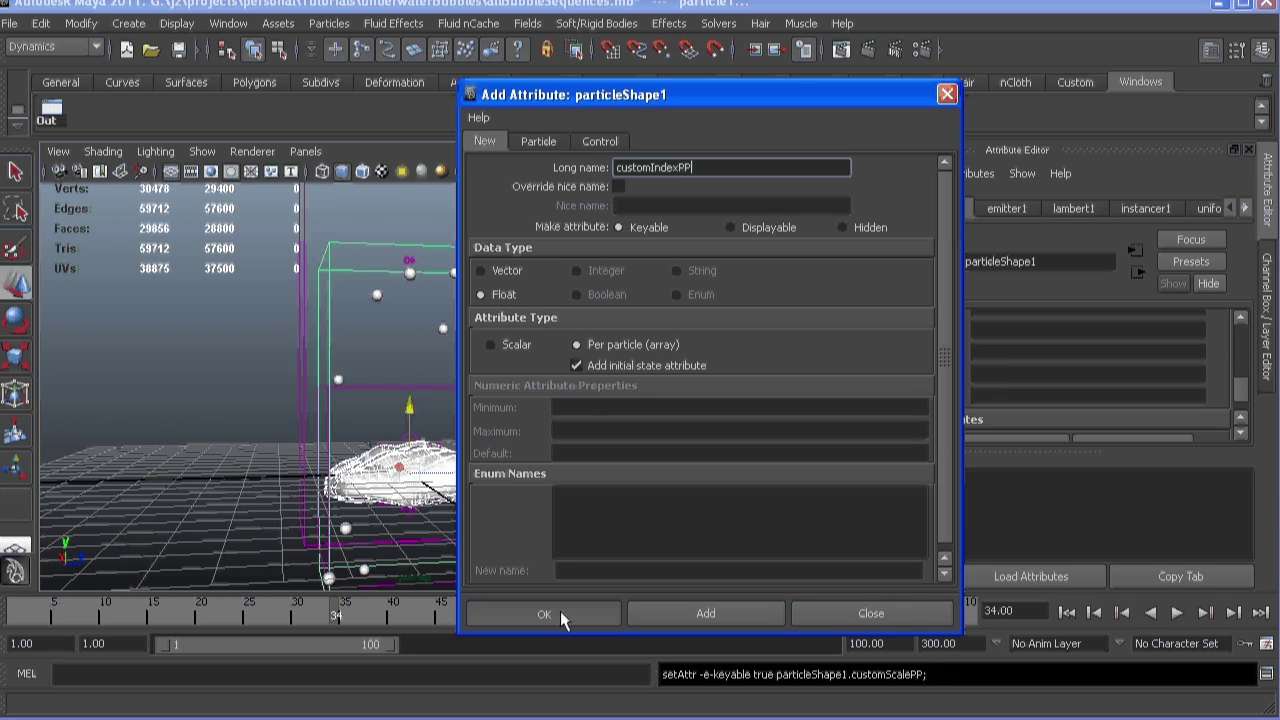
Open a creation expression for Cycle PP and paste in the prepared cyclePP, orientPP, customScalePP and customIndexPP code
right_click(984, 330)
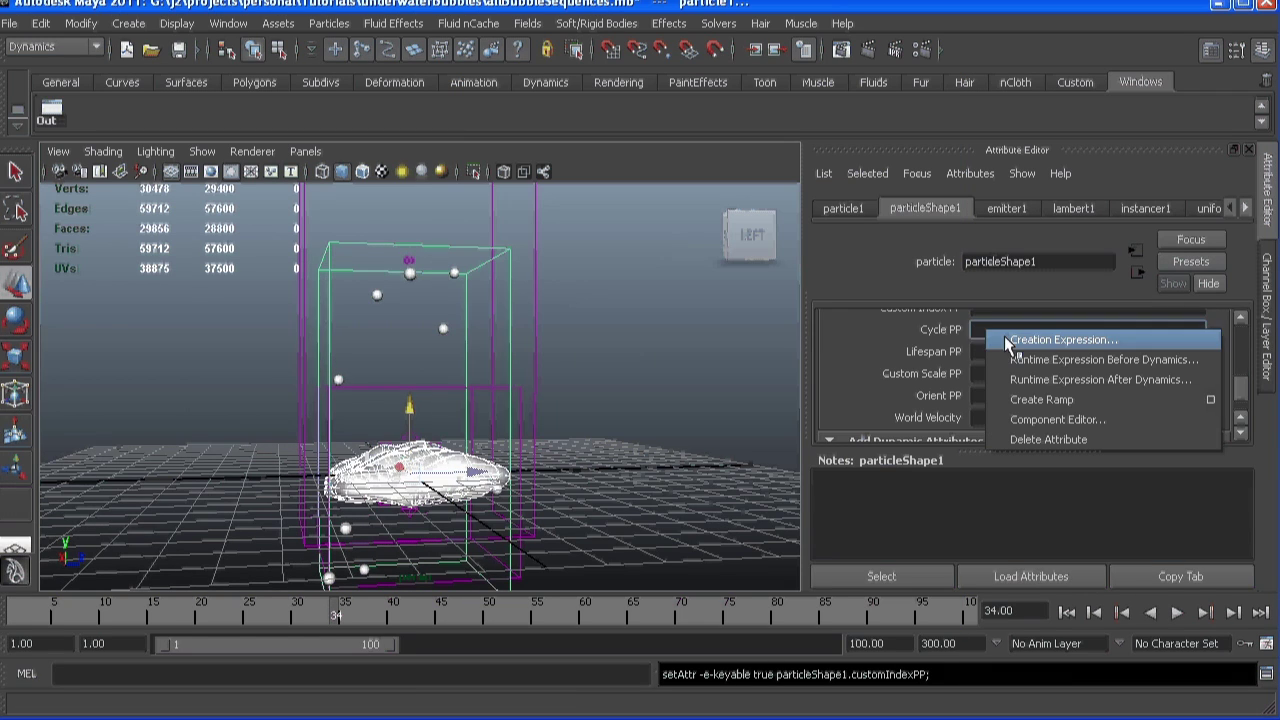
left_click(1062, 340)
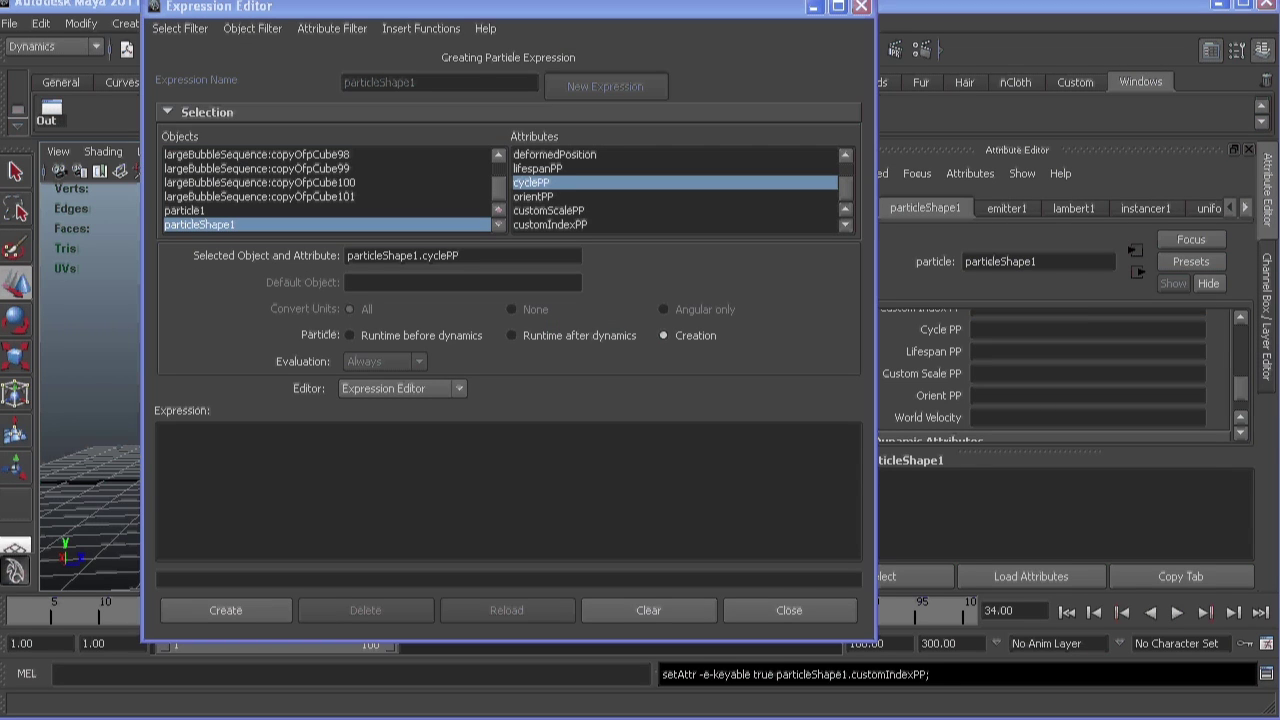
left_click(295, 450)
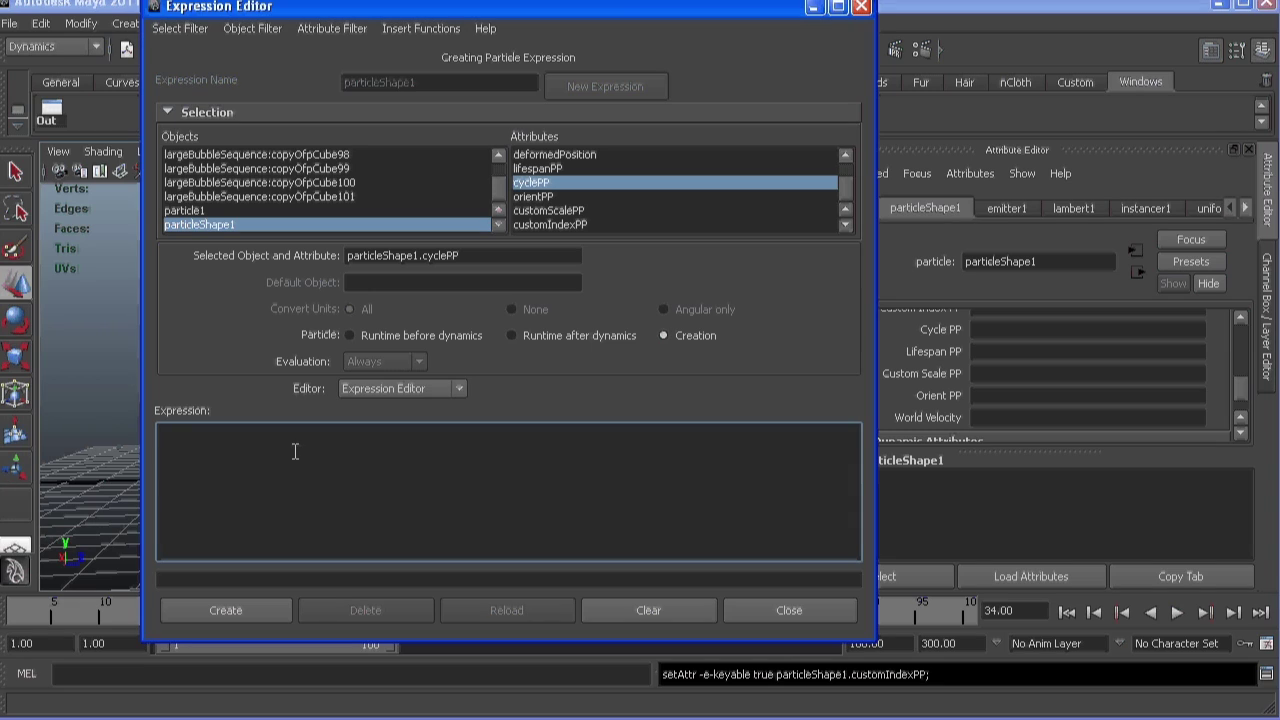
key("ctrl+v")
scroll(423, 515, "up", 3)
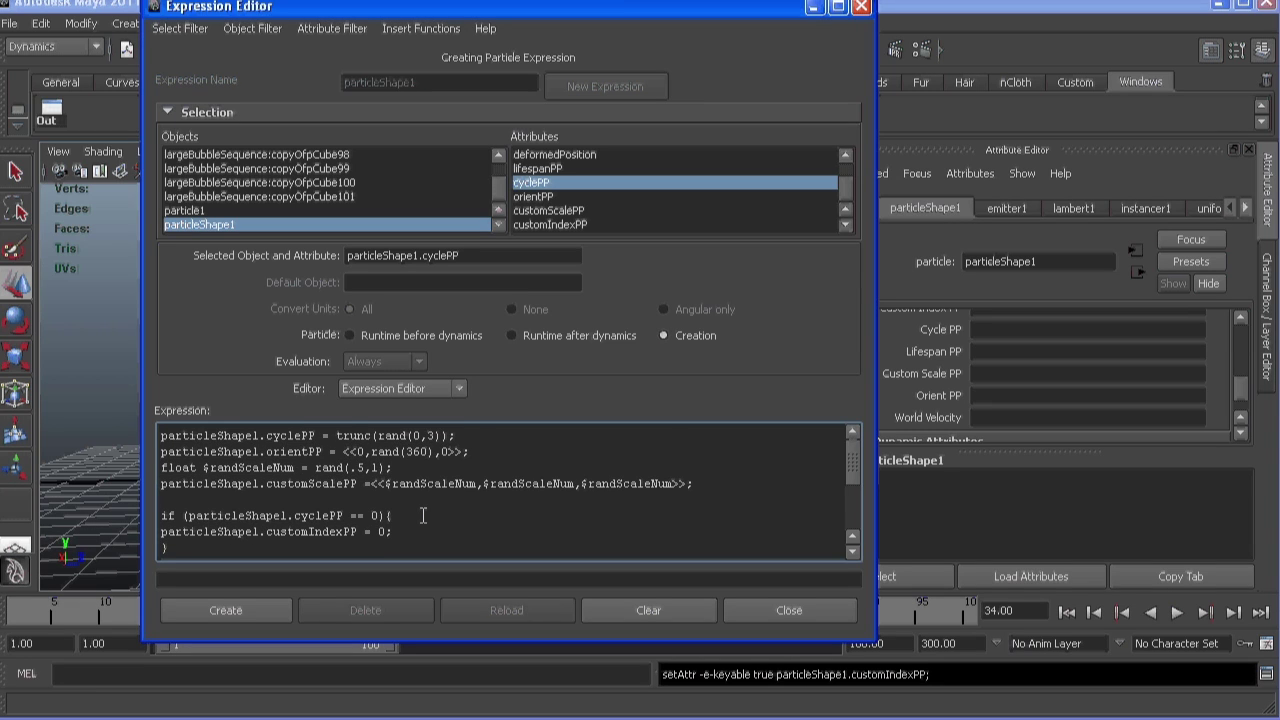
scroll(423, 515, "down", 2)
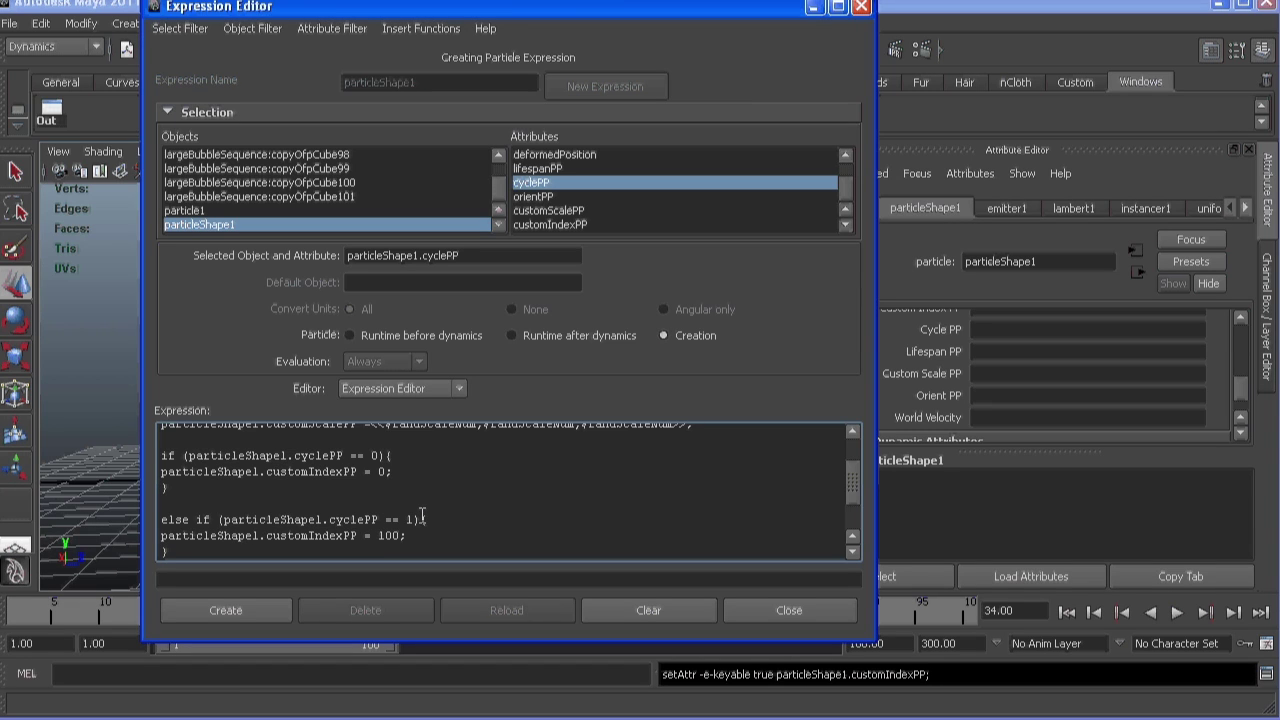
scroll(423, 517, "up", 2)
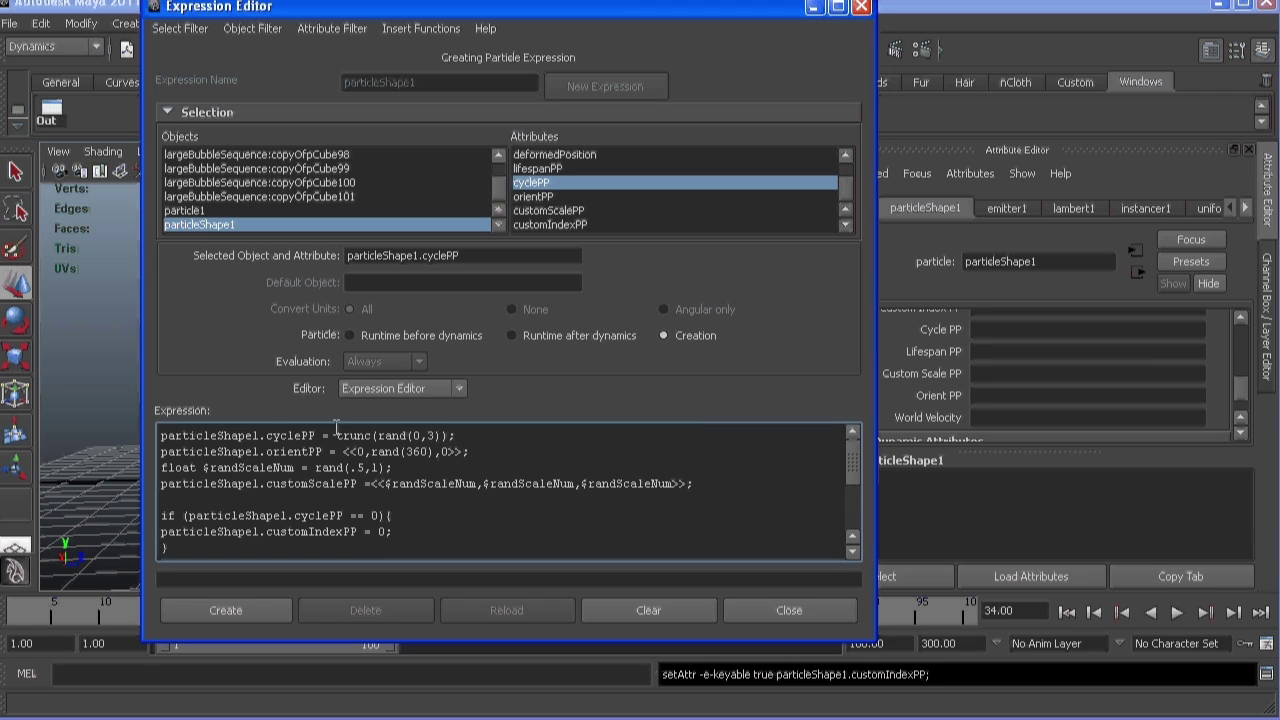
Examine the random cyclePP, orientPP and $randScaleNum lines in the pasted creation expression
left_click_drag(323, 435, 266, 435)
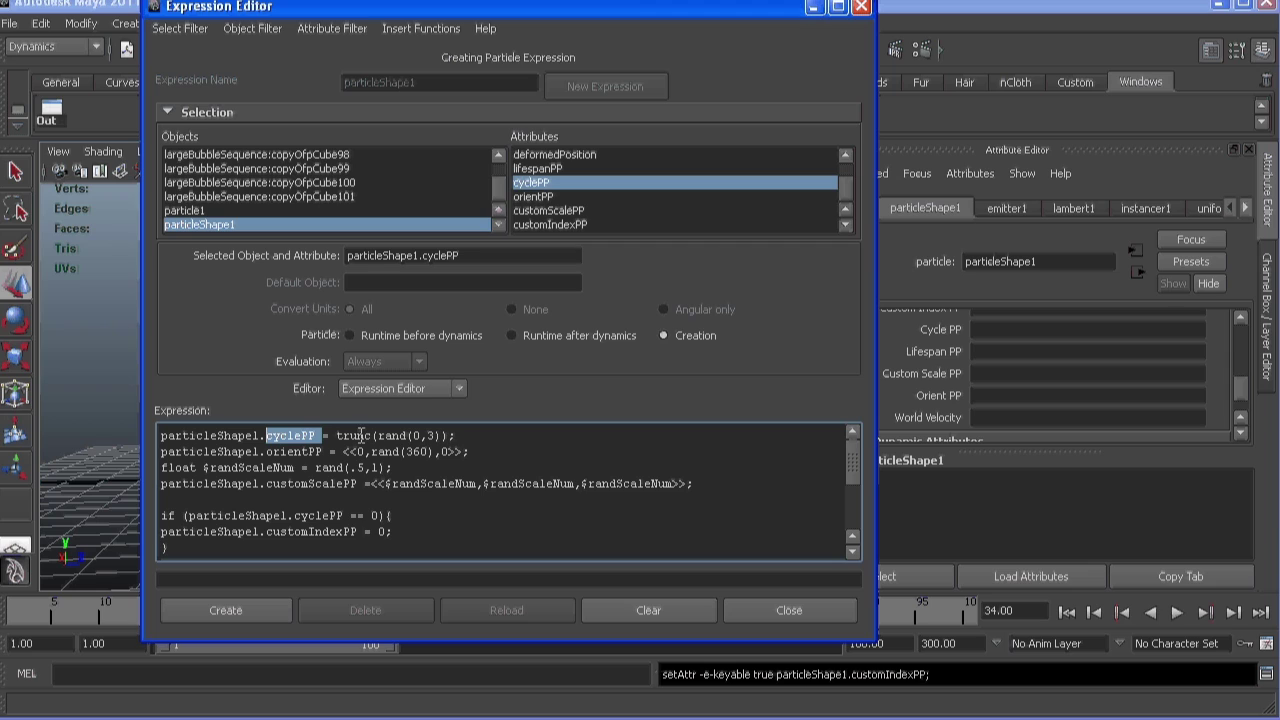
left_click_drag(336, 435, 456, 436)
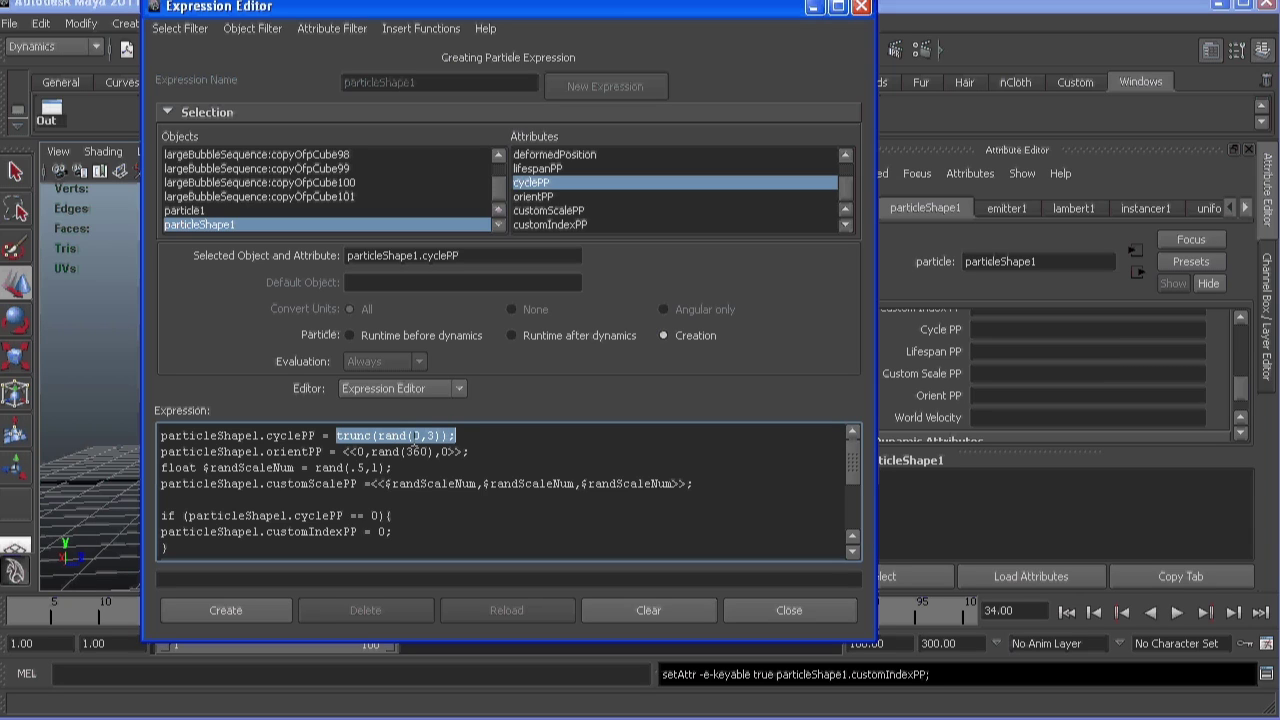
left_click(428, 434)
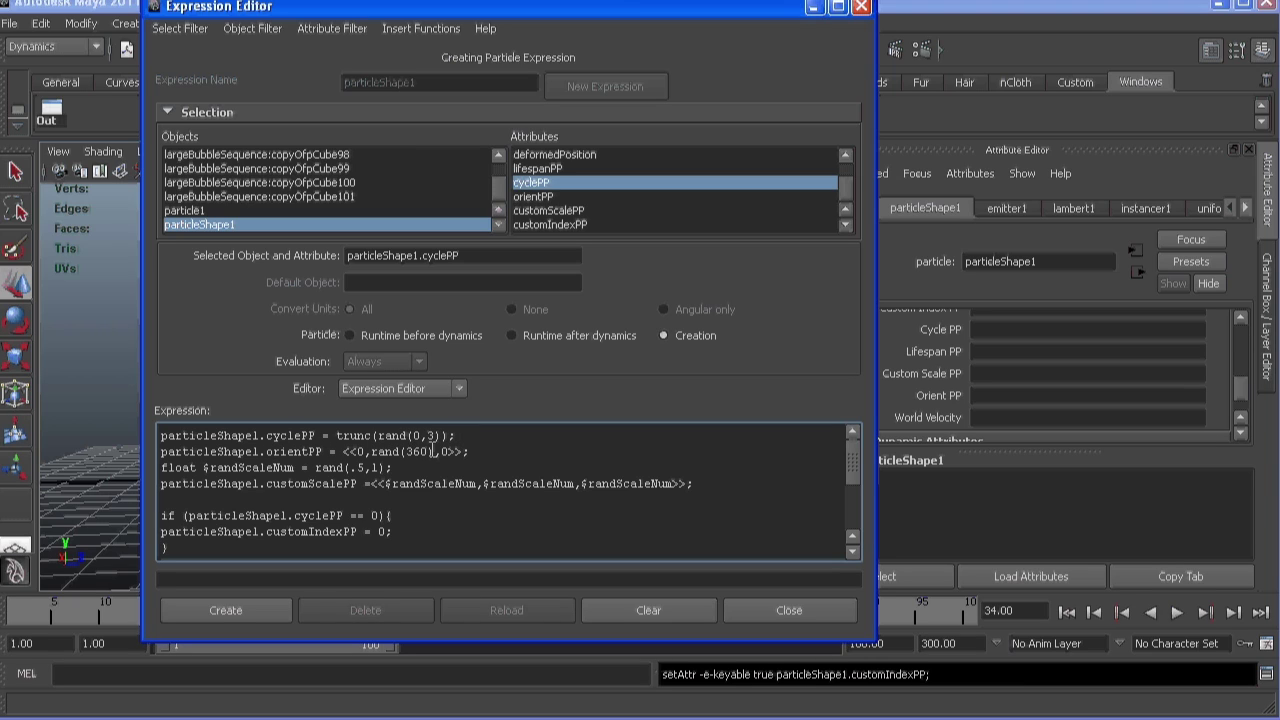
left_click_drag(432, 451, 370, 451)
scroll(446, 452, "down", 2)
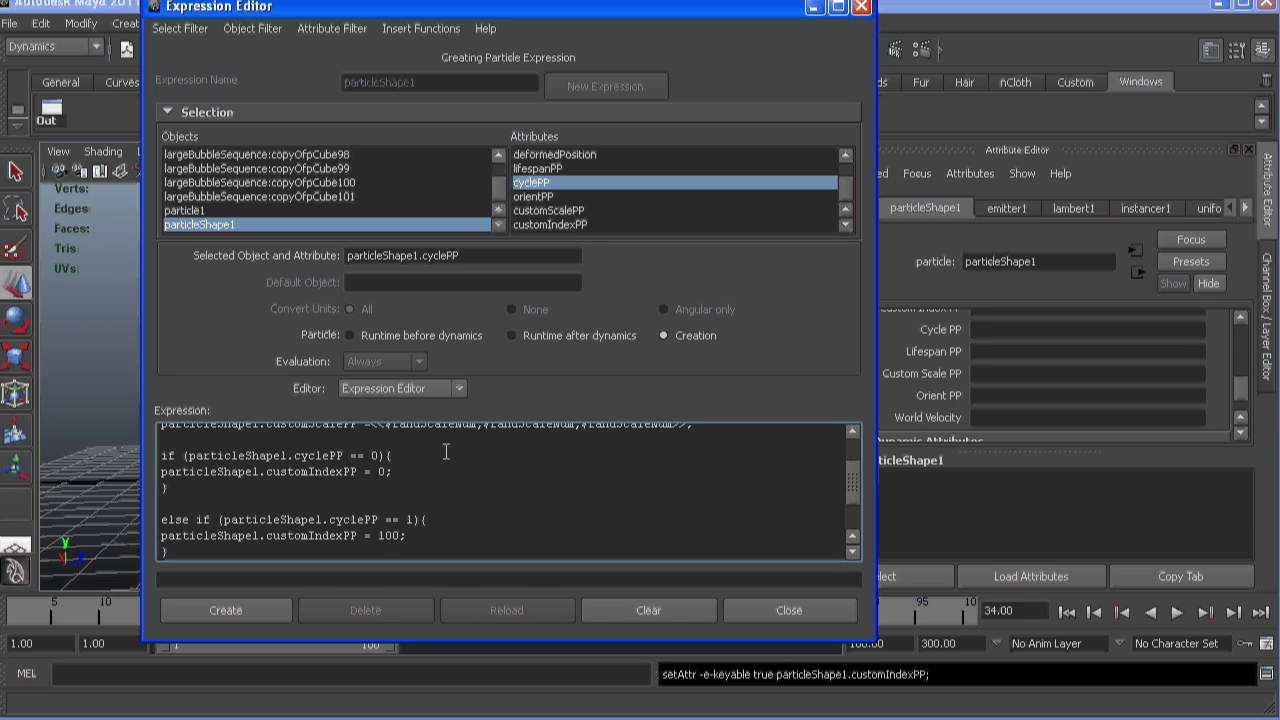
scroll(446, 452, "up", 2)
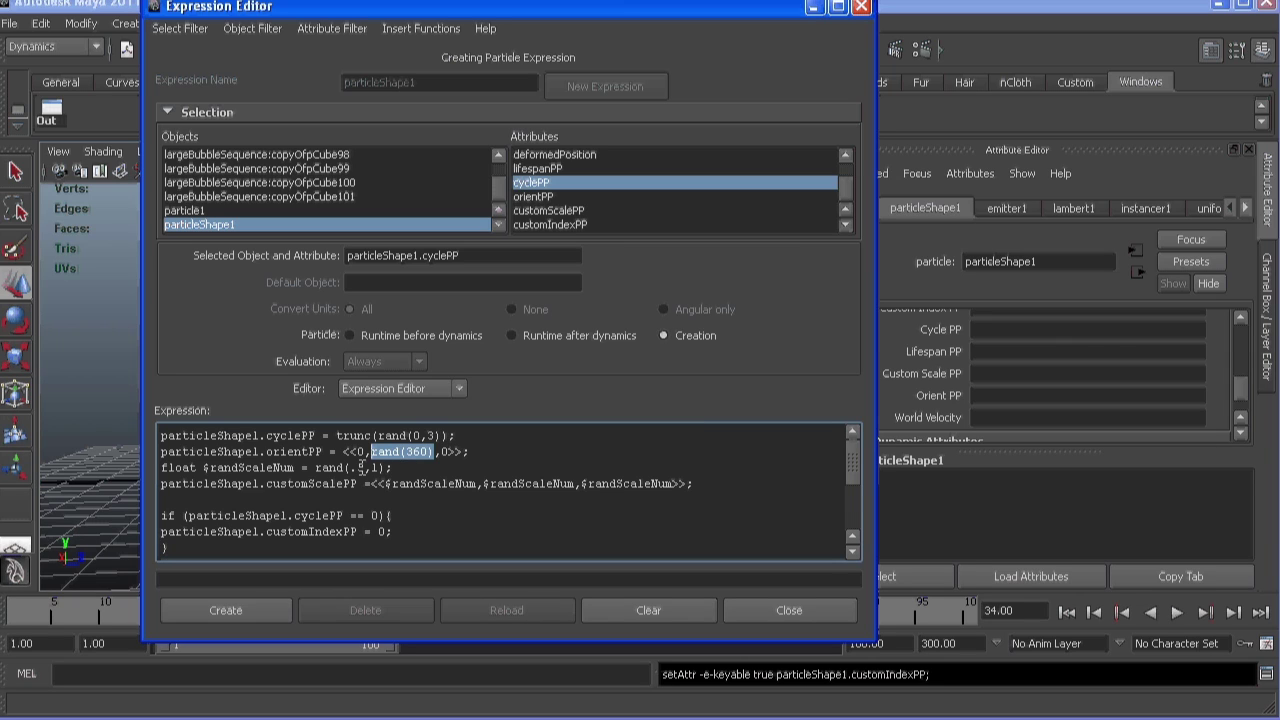
left_click_drag(400, 467, 205, 460)
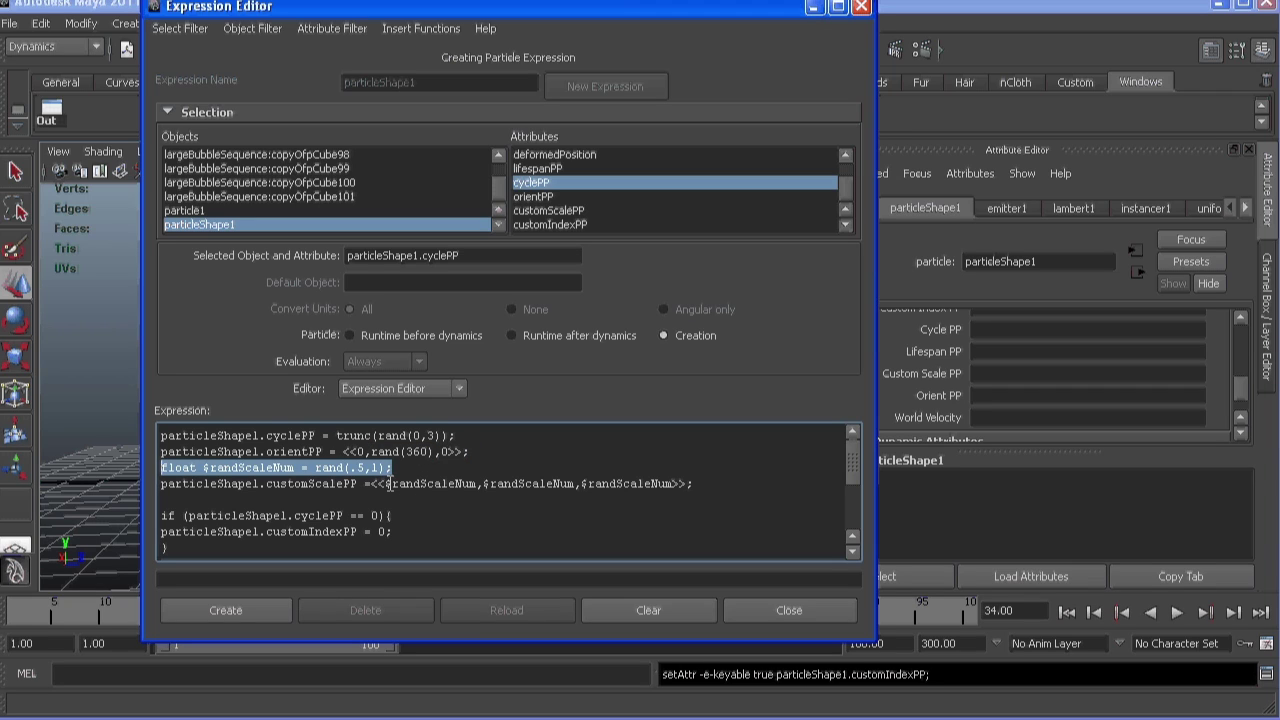
scroll(419, 490, "down", 2)
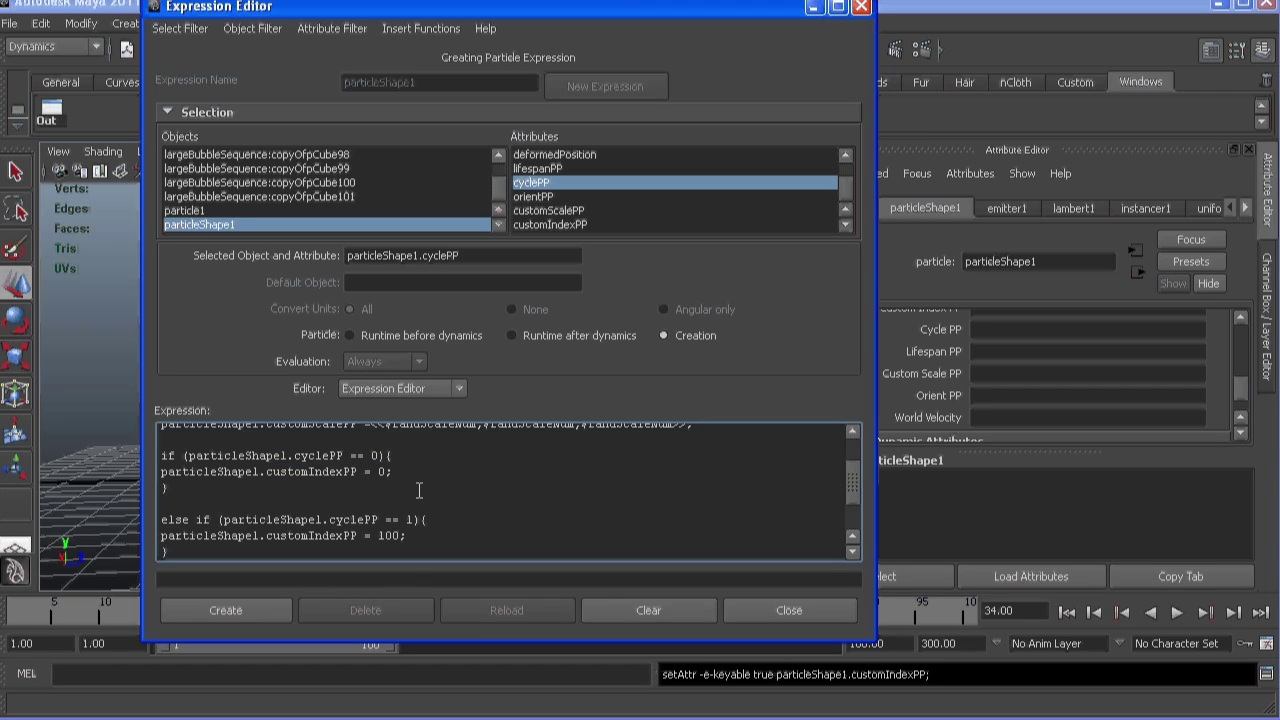
Check the customIndexPP start values for each cyclePP case and create the creation expression
double_click(374, 455)
scroll(380, 472, "down", 2)
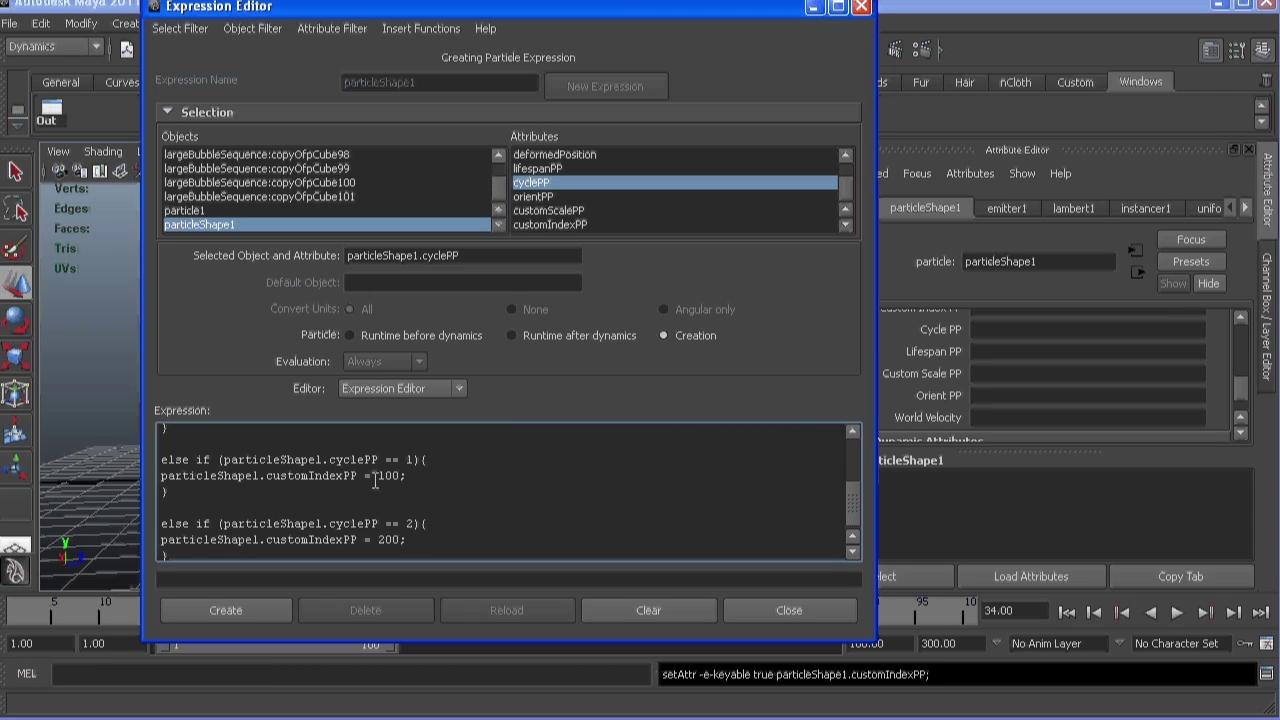
double_click(380, 475)
left_click_drag(378, 540, 403, 540)
left_click(256, 609)
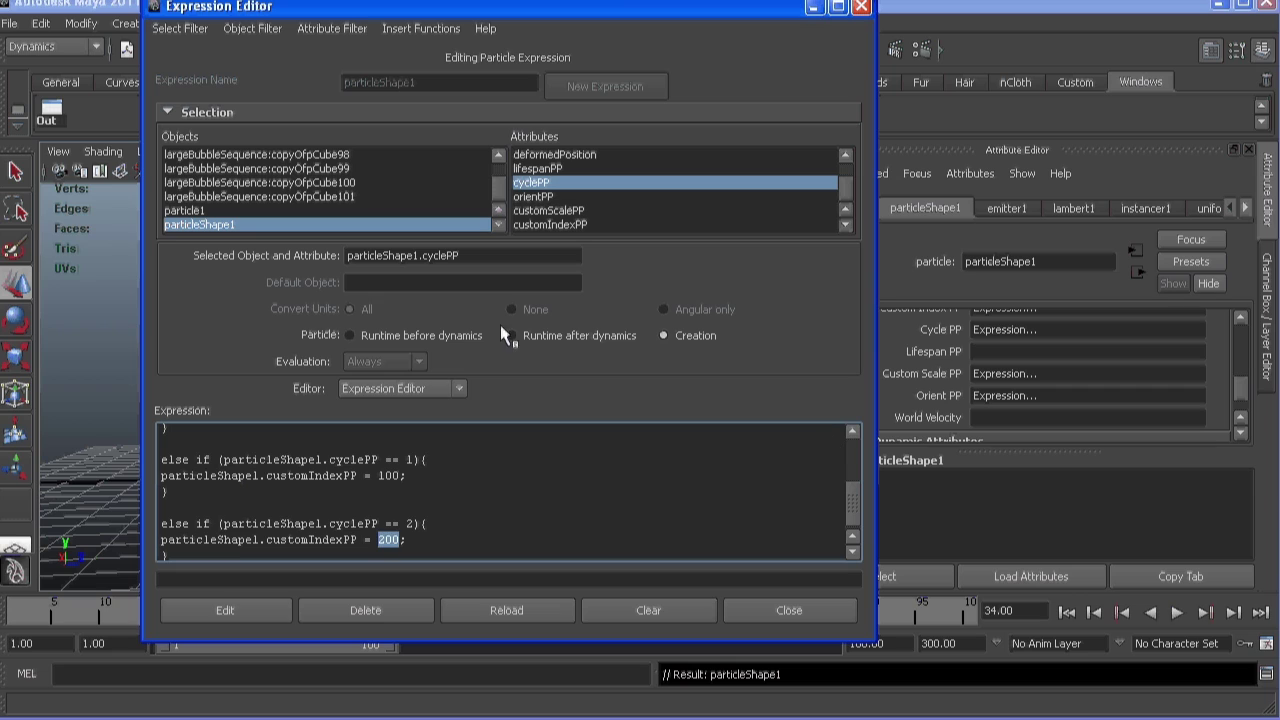
Switch the particle expression to Runtime before dynamics and paste in the prepared orientPP, customIndexPP and mass code
left_click(430, 335)
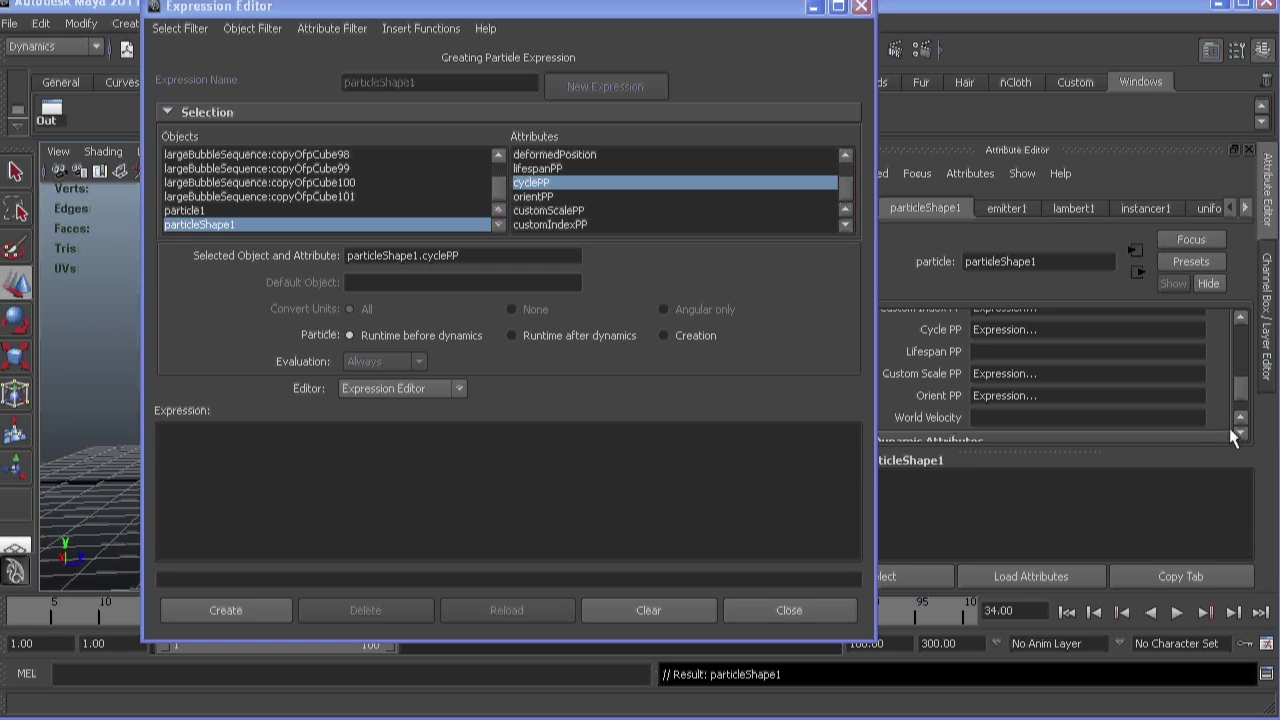
left_click(354, 490)
key("ctrl+v")
scroll(504, 511, "up", 5)
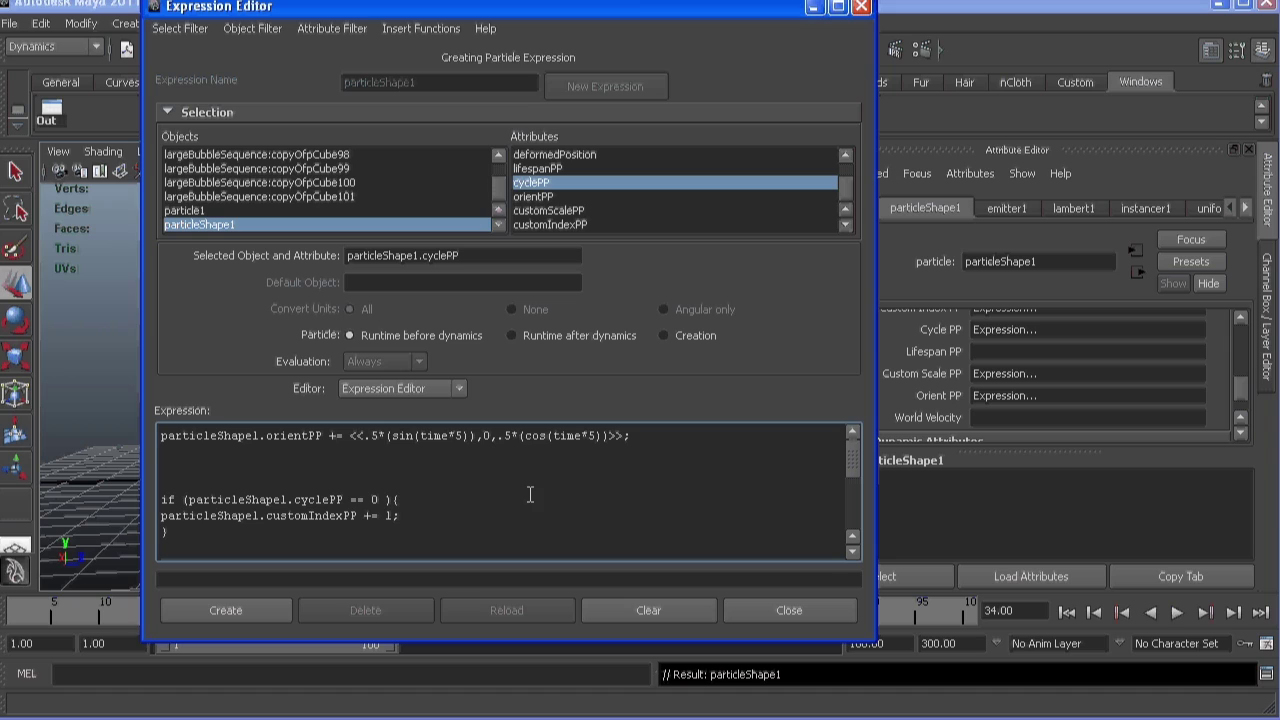
Examine the sine and cosine terms added to orientPP in the runtime expression
double_click(336, 435)
left_click_drag(349, 436, 470, 438)
key("shift+End")
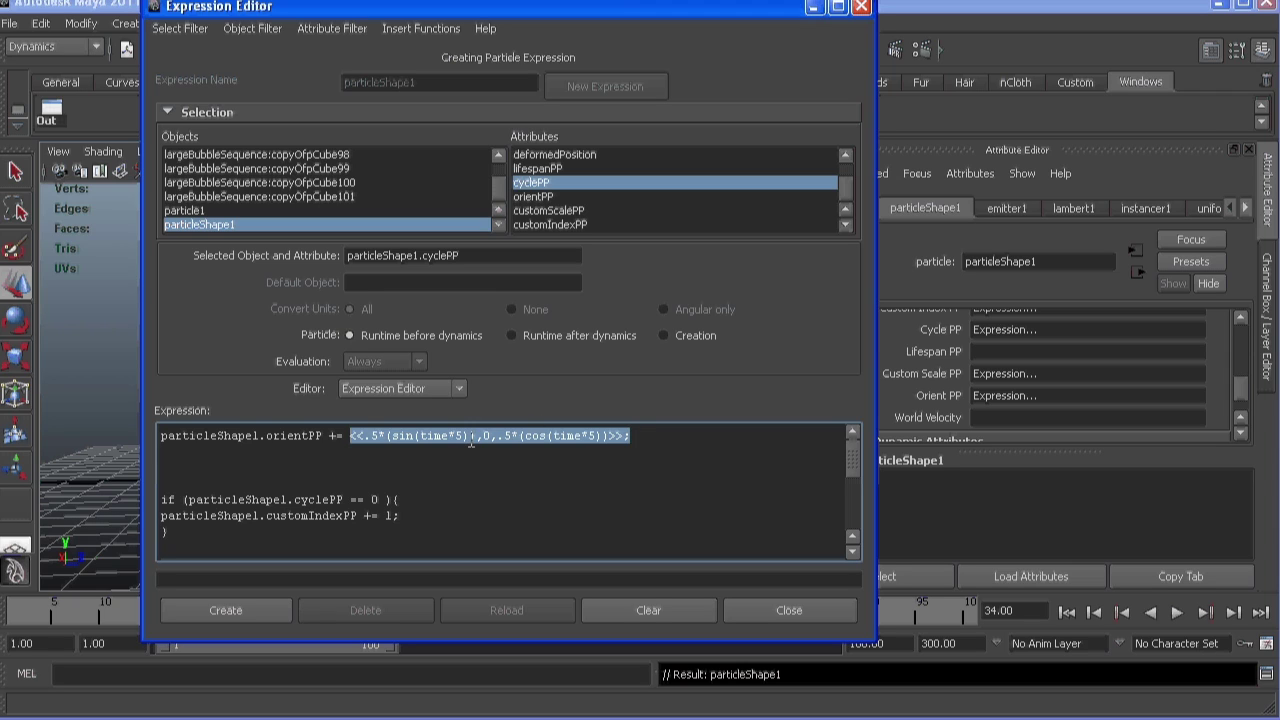
left_click_drag(474, 442, 364, 436)
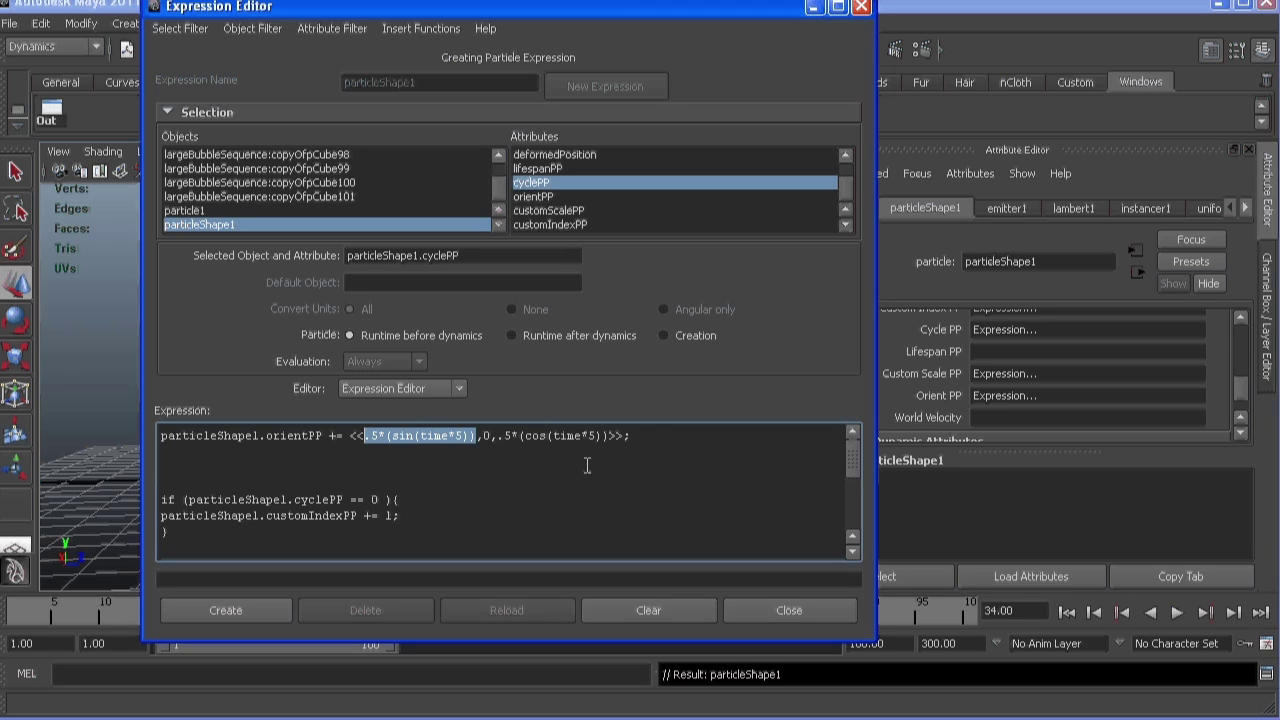
Review the customIndexPP increments and mass lines for each cyclePP case, create the runtime expression, and minimize the Expression Editor
scroll(580, 455, "down", 2)
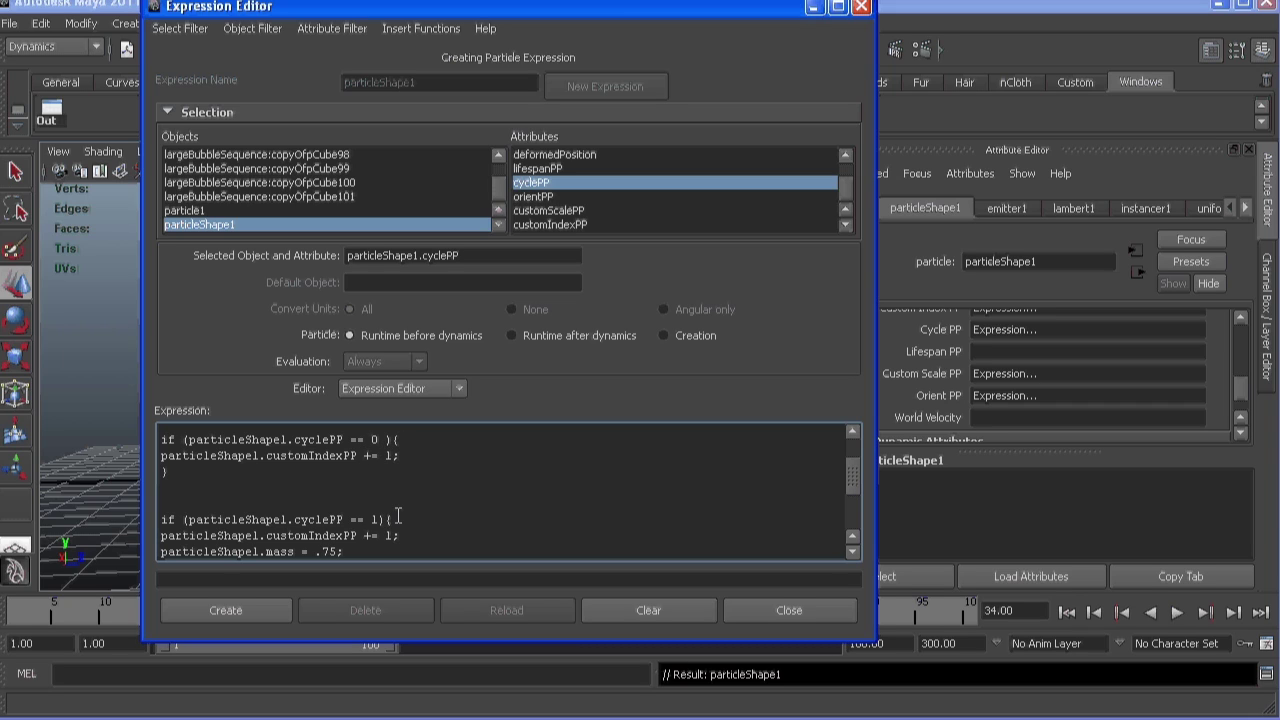
scroll(378, 487, "down", 1)
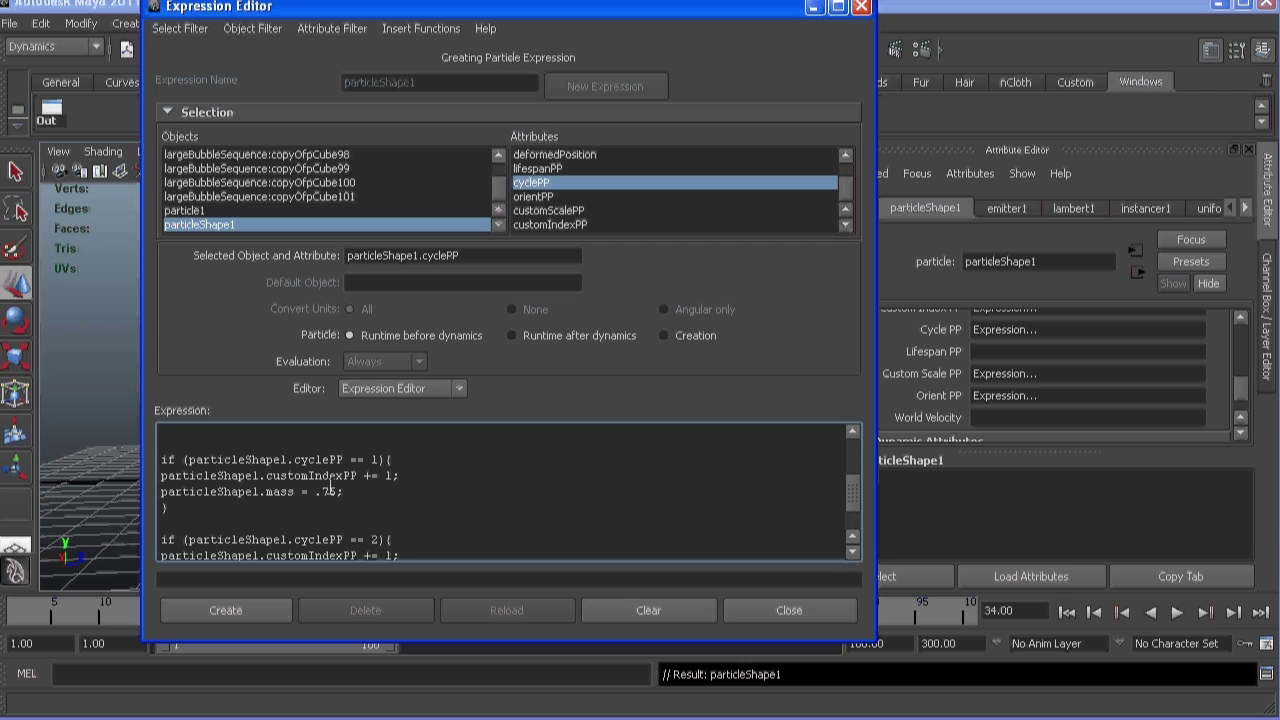
left_click_drag(345, 492, 161, 492)
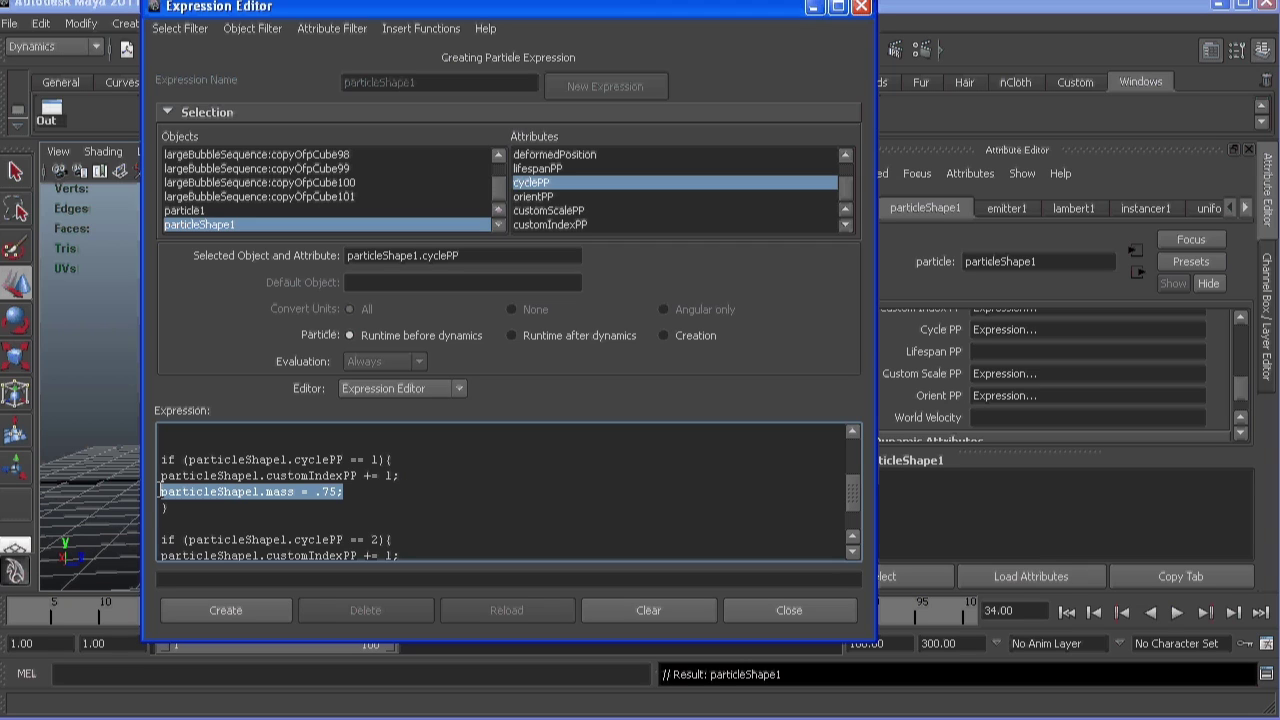
left_click(350, 491)
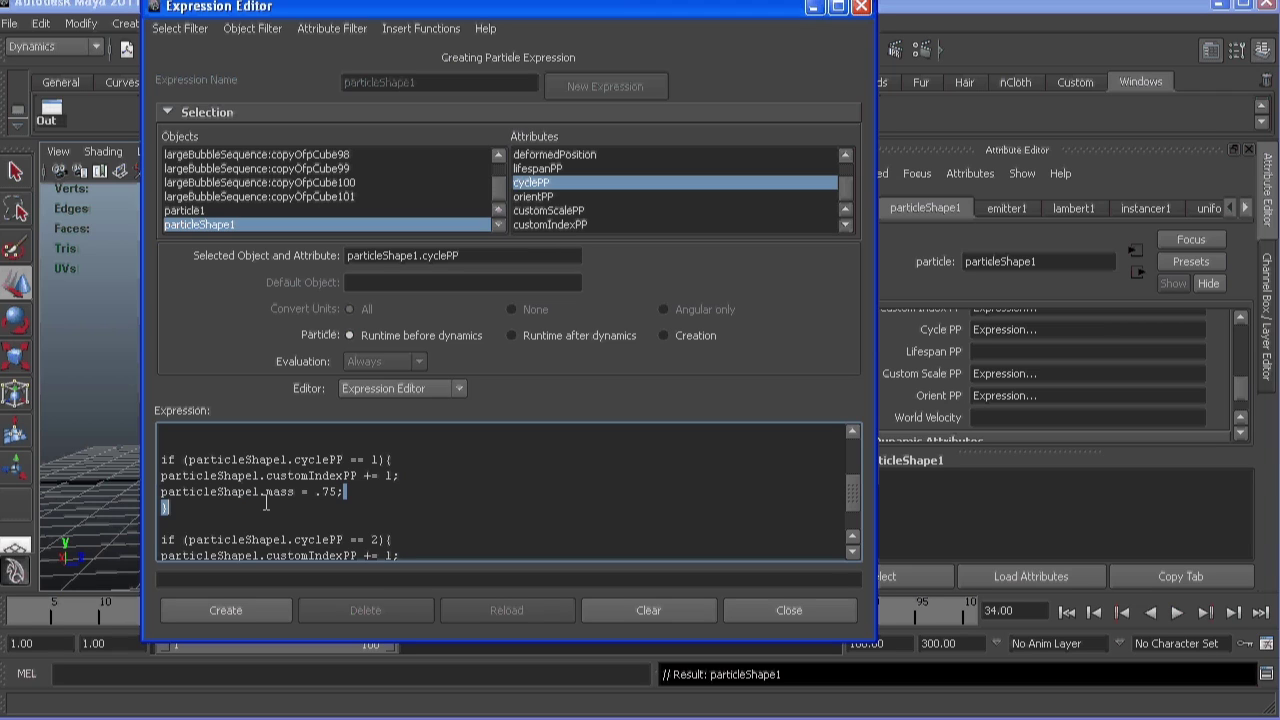
left_click_drag(344, 492, 146, 492)
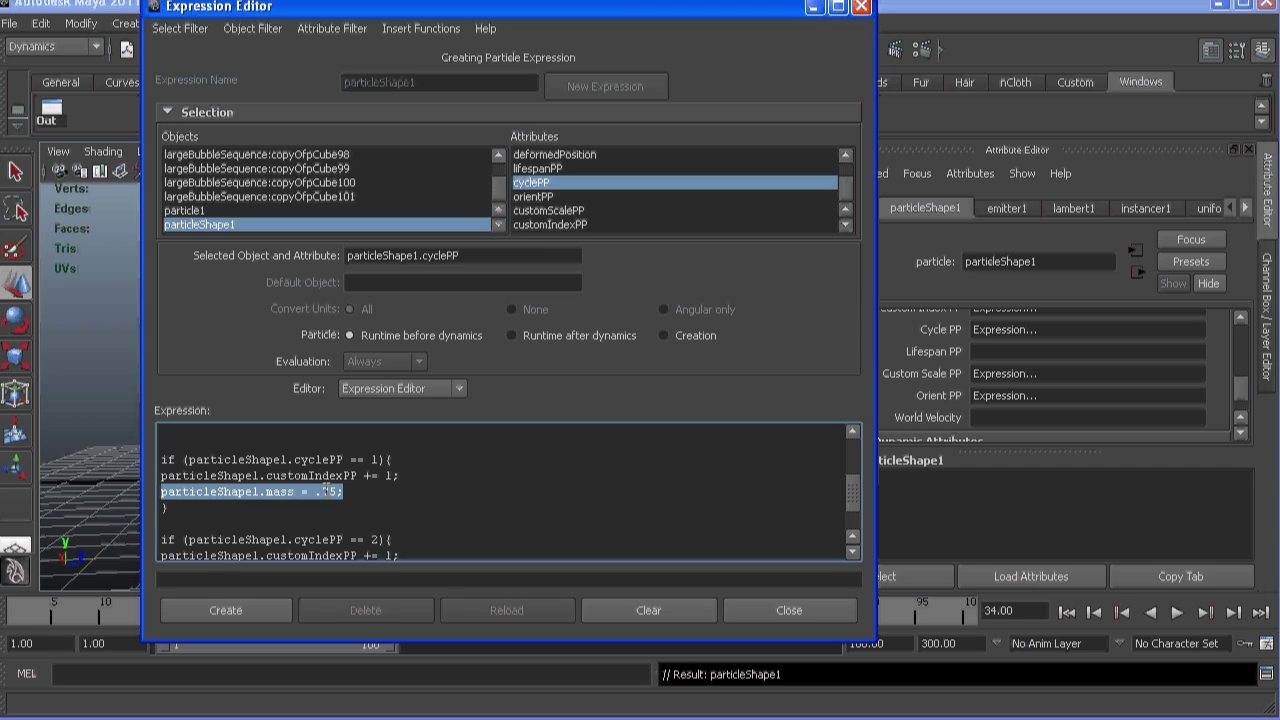
scroll(330, 490, "down", 1)
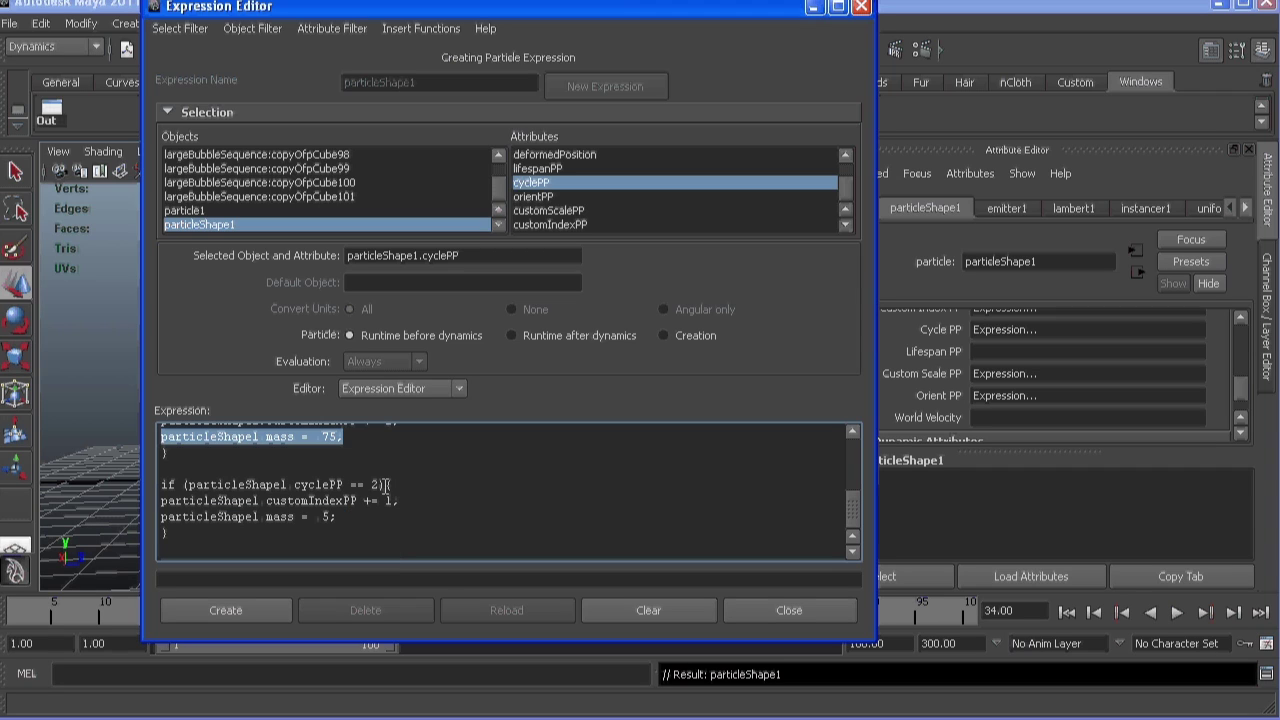
left_click_drag(340, 517, 161, 517)
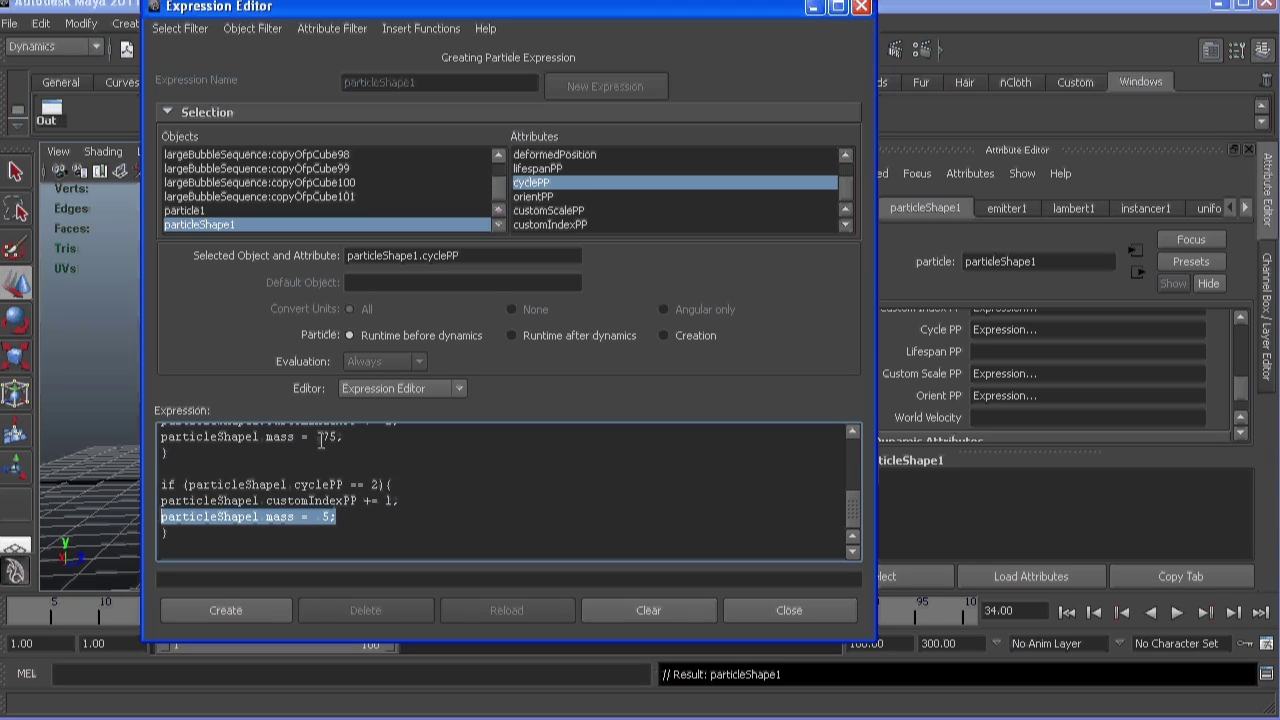
left_click(244, 610)
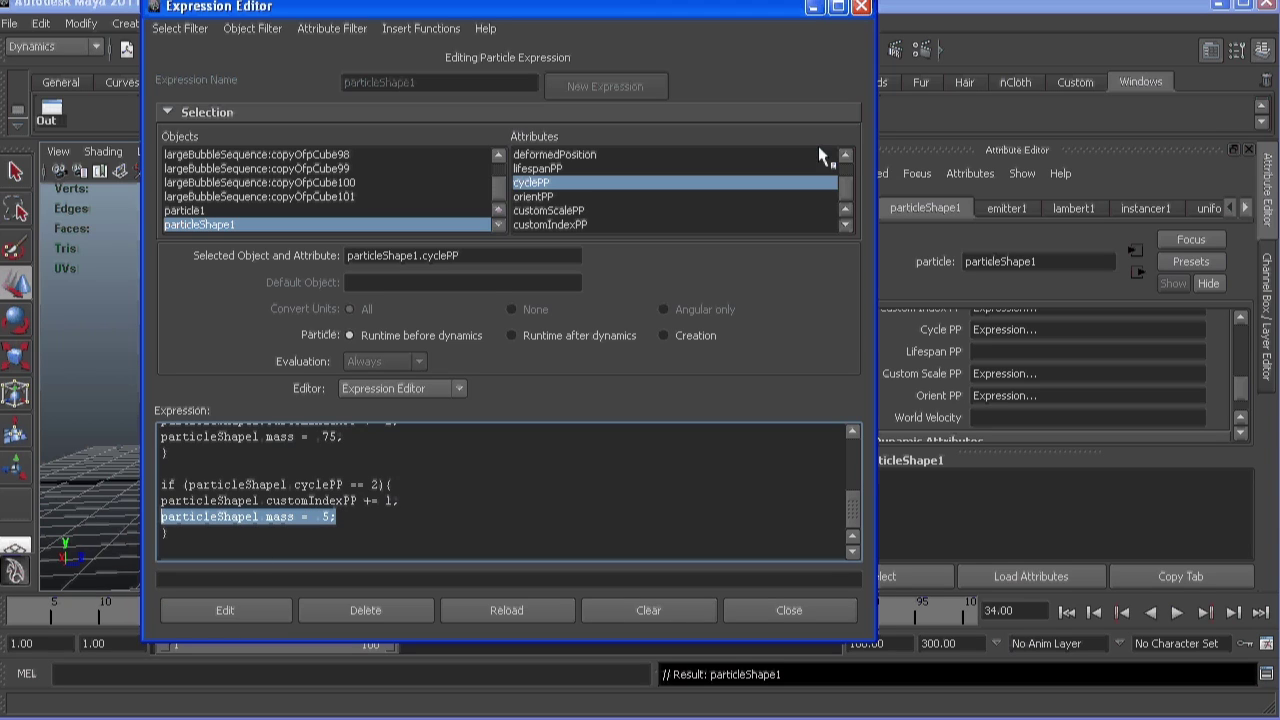
left_click(815, 8)
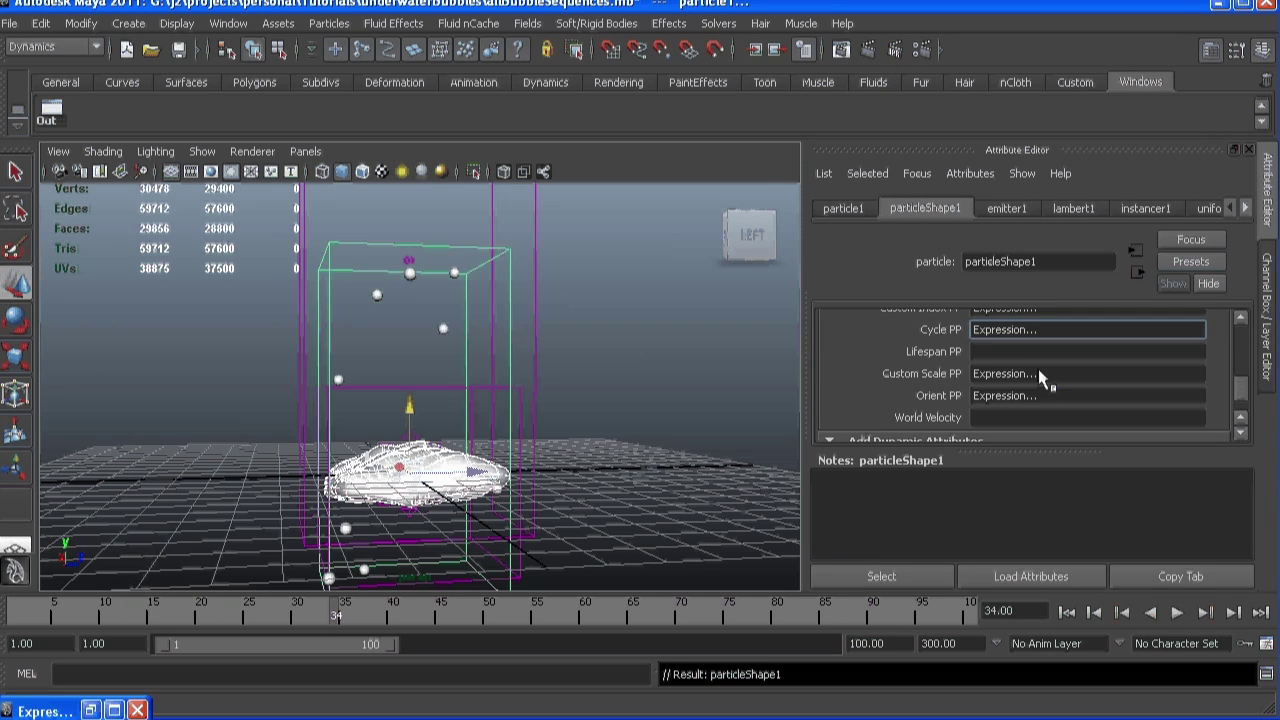
Set the particle shape's instancer Scale option to customScalePP
scroll(1038, 375, "up", 3)
scroll(1038, 379, "up", 10)
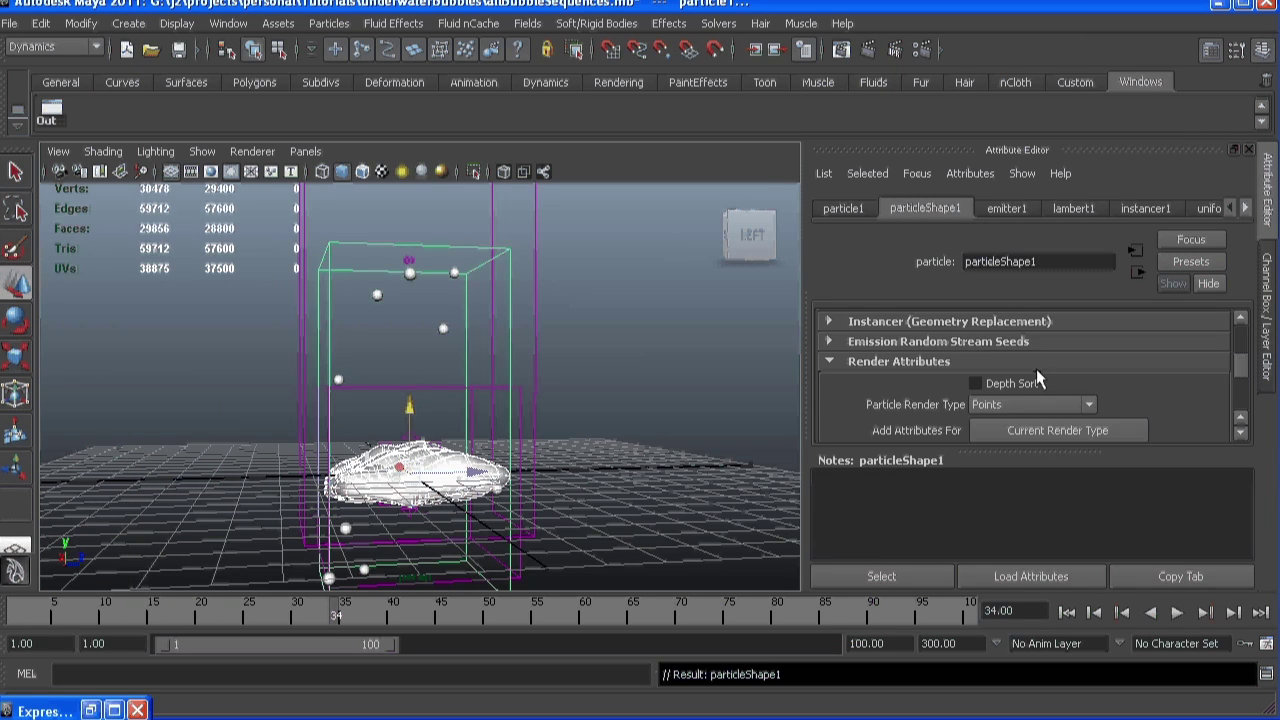
scroll(1036, 369, "up", 1)
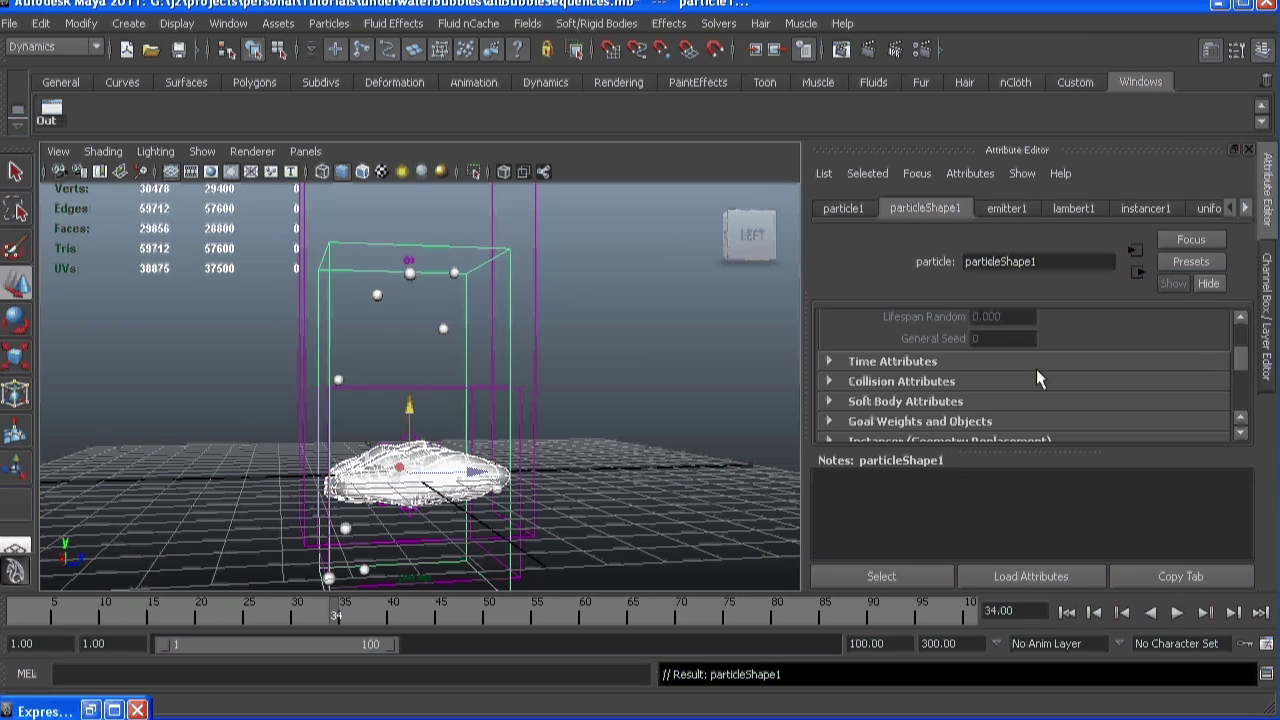
scroll(937, 394, "down", 1)
left_click(918, 382)
scroll(971, 377, "down", 3)
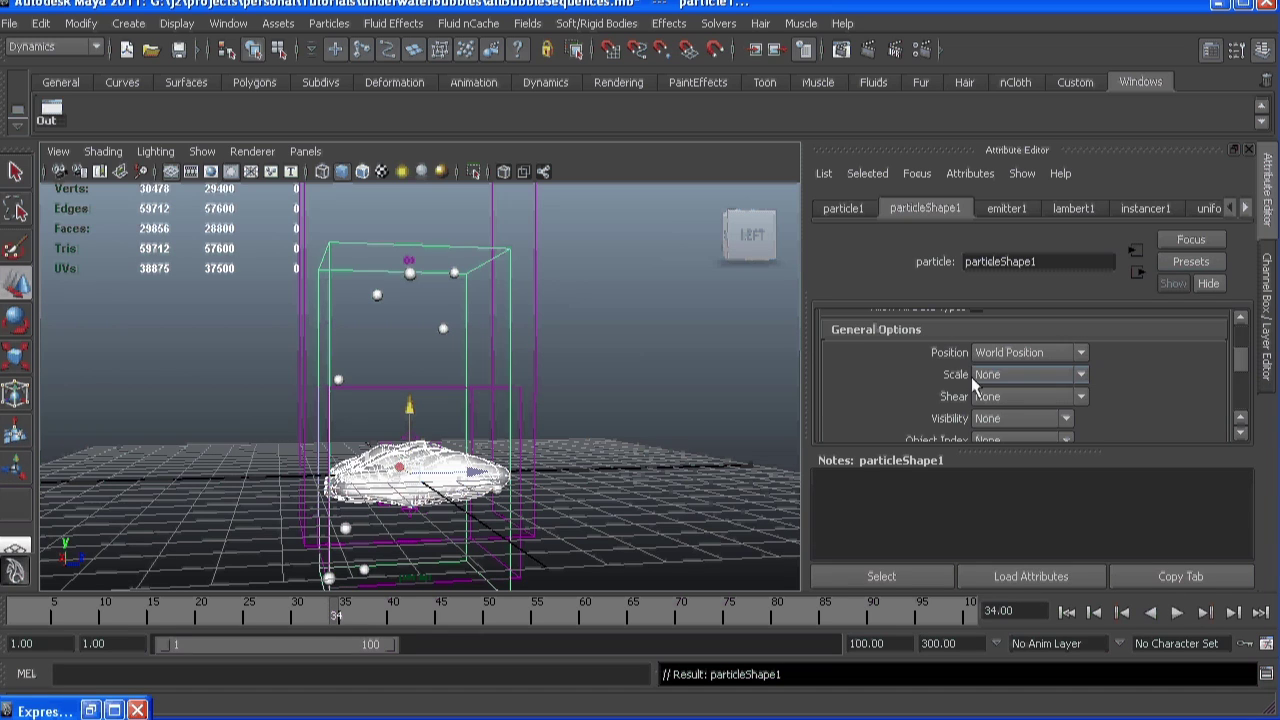
left_click(990, 374)
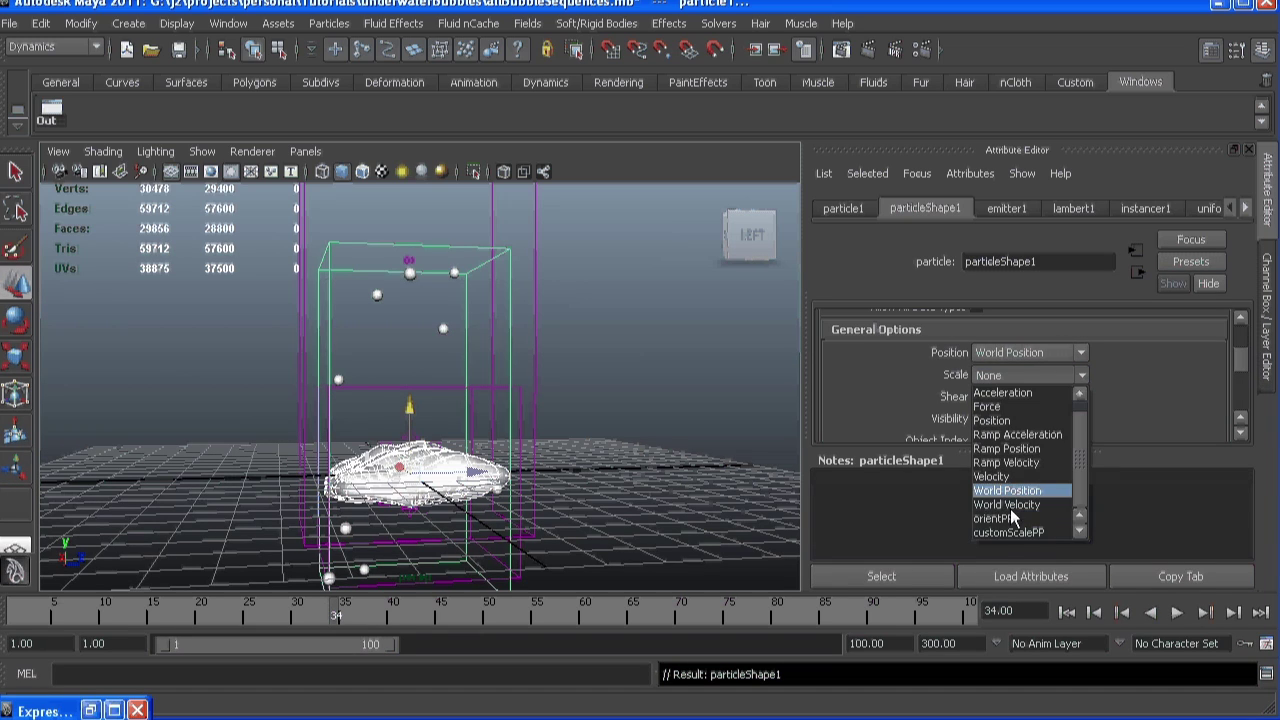
left_click(1005, 533)
Set the instancer's Object Index to customIndexPP and its Rotation to orientPP
scroll(1004, 385, "down", 2)
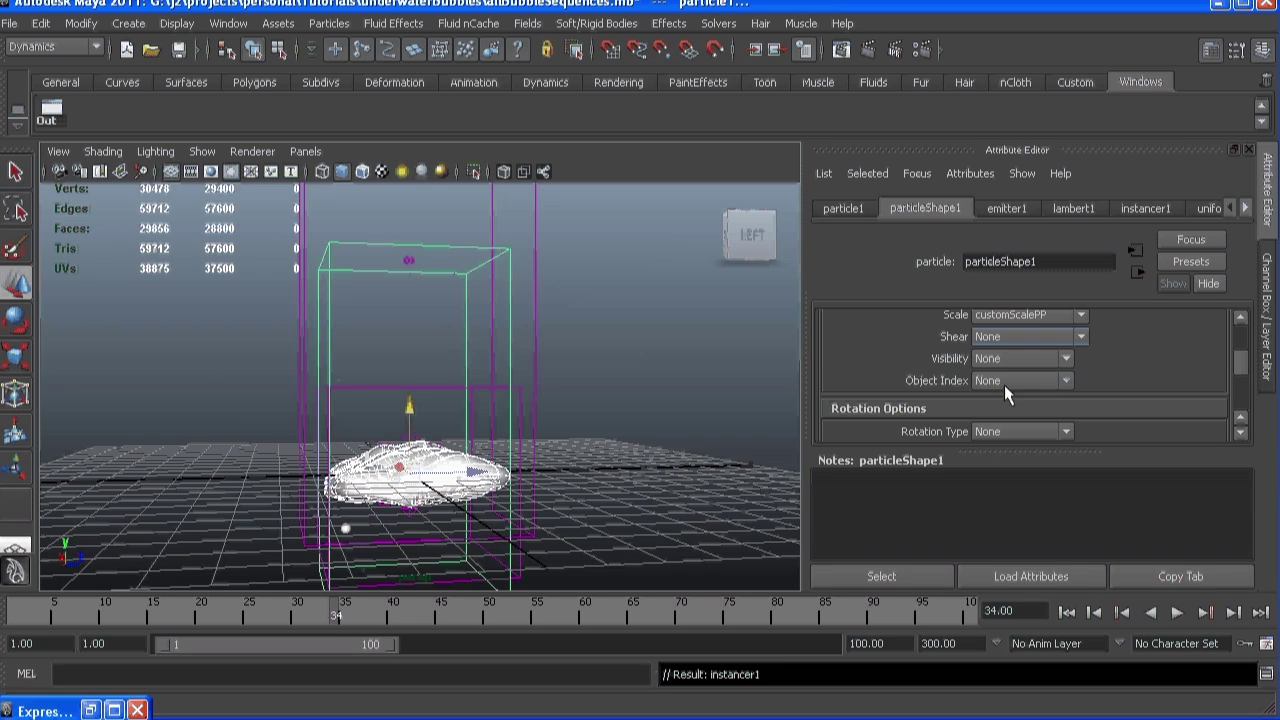
left_click(1004, 385)
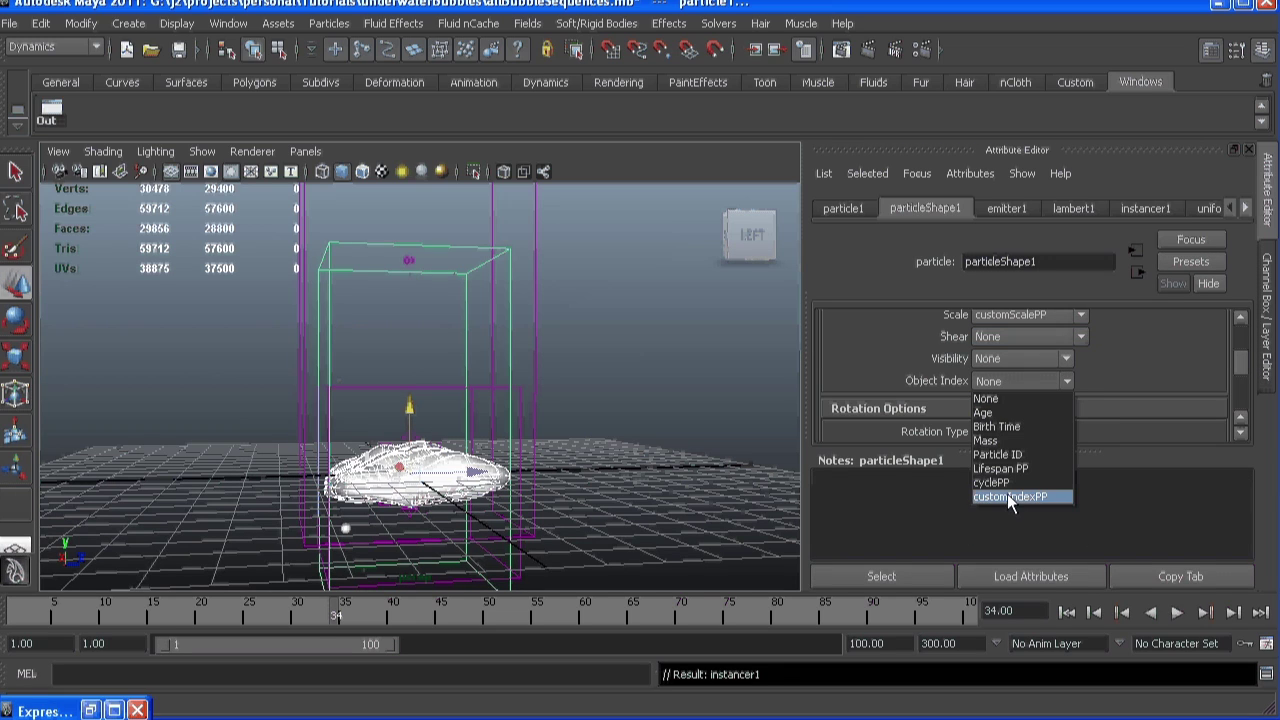
left_click(1007, 493)
scroll(1011, 360, "down", 1)
left_click(1005, 394)
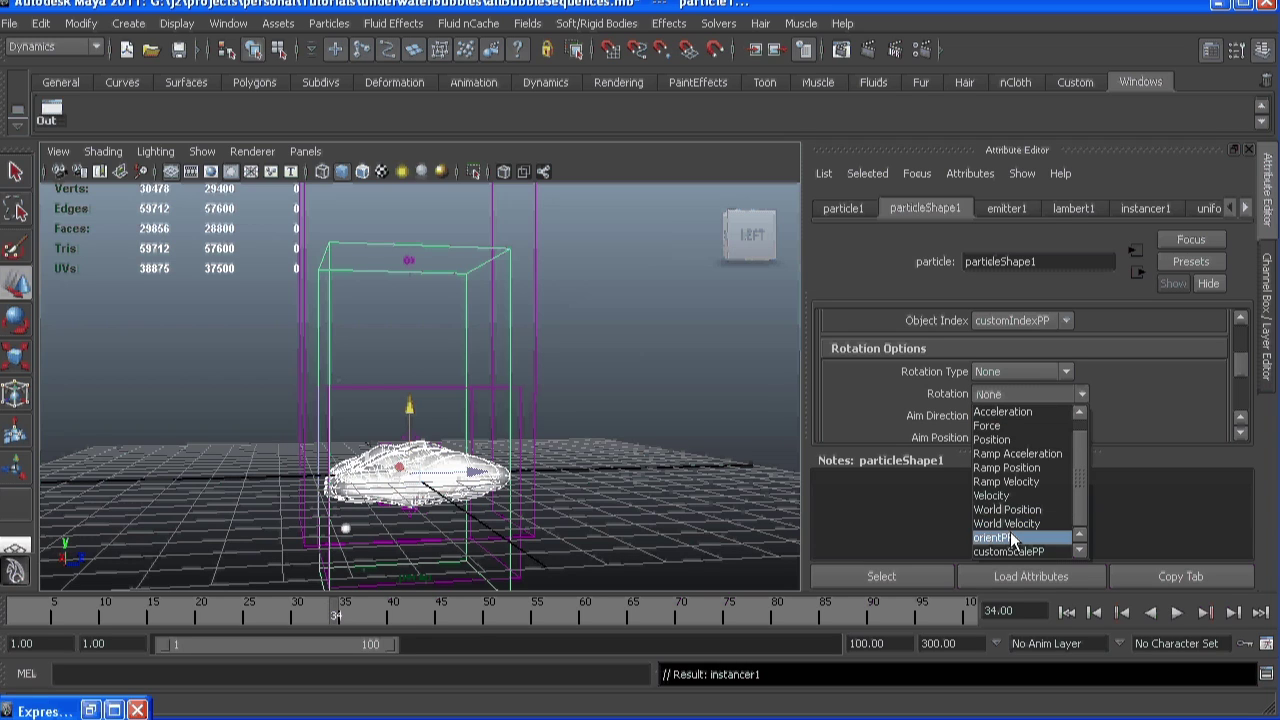
left_click(1010, 535)
scroll(1035, 395, "down", 2)
scroll(1035, 400, "down", 3)
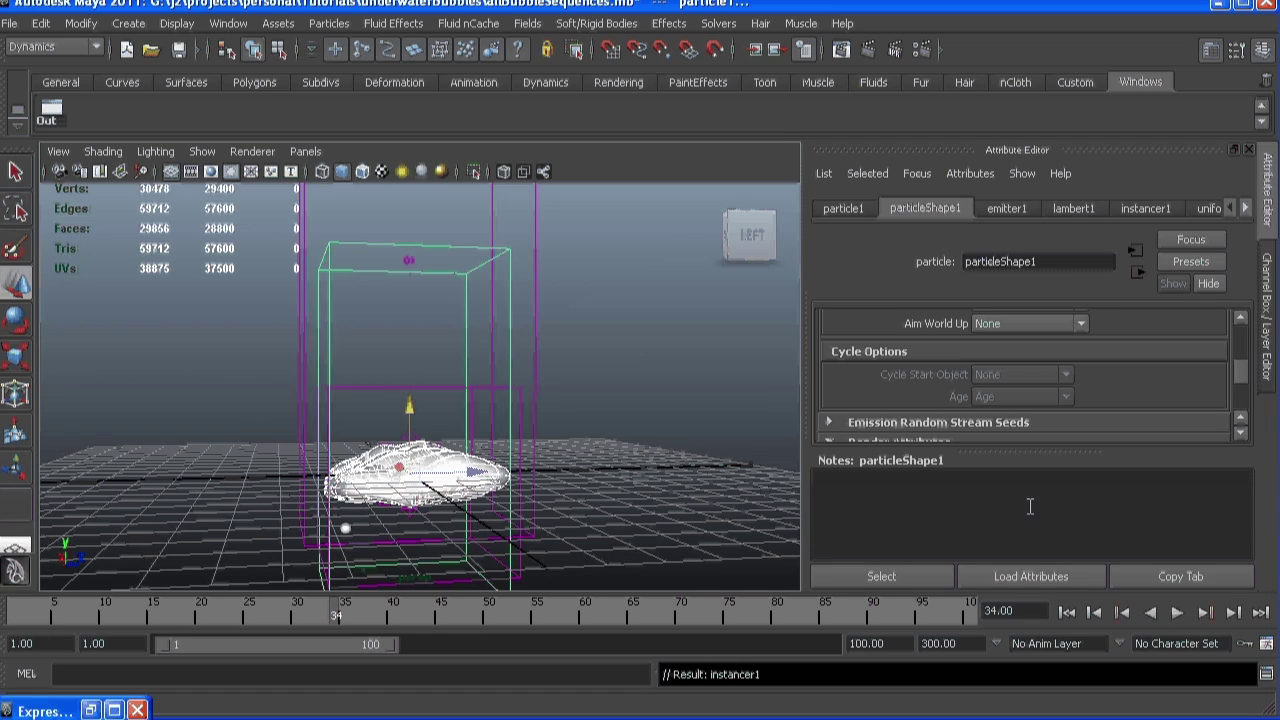
Play the simulation from frame 1 and inspect the instanced bubbles' shapes, sizes and motion from a different angle
left_click(1066, 612)
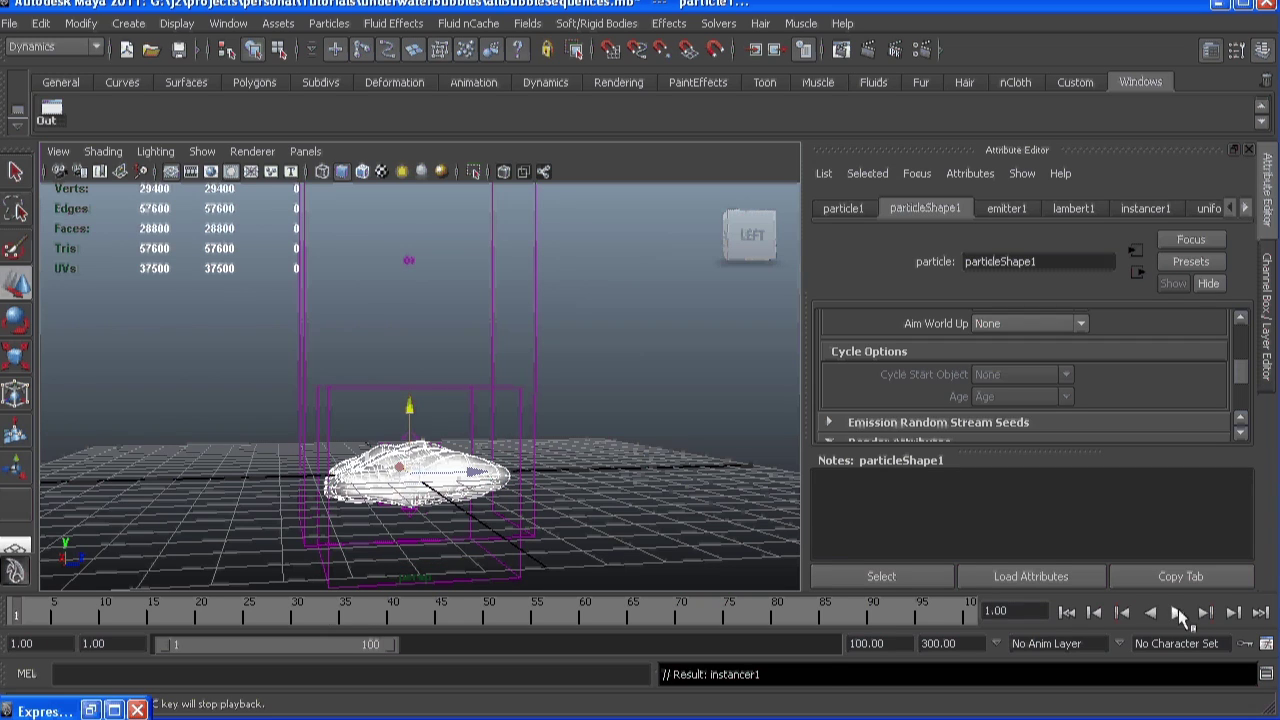
left_click(1178, 613)
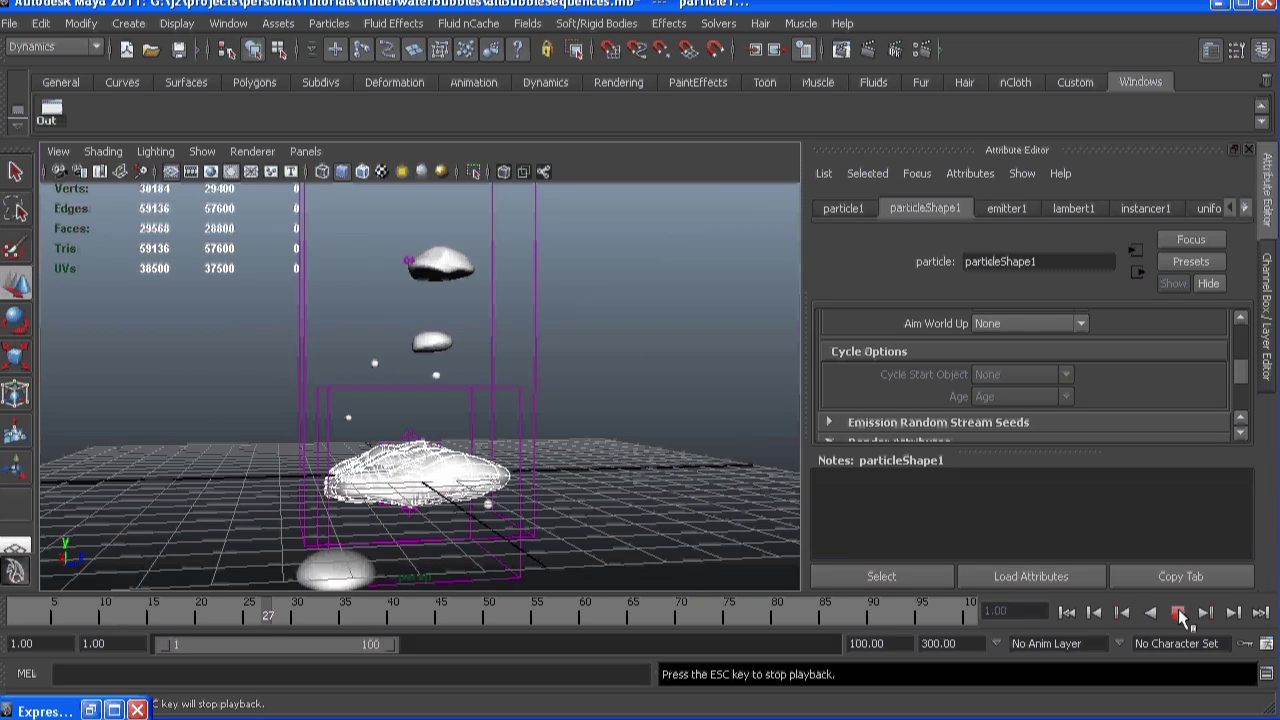
left_click(1178, 613)
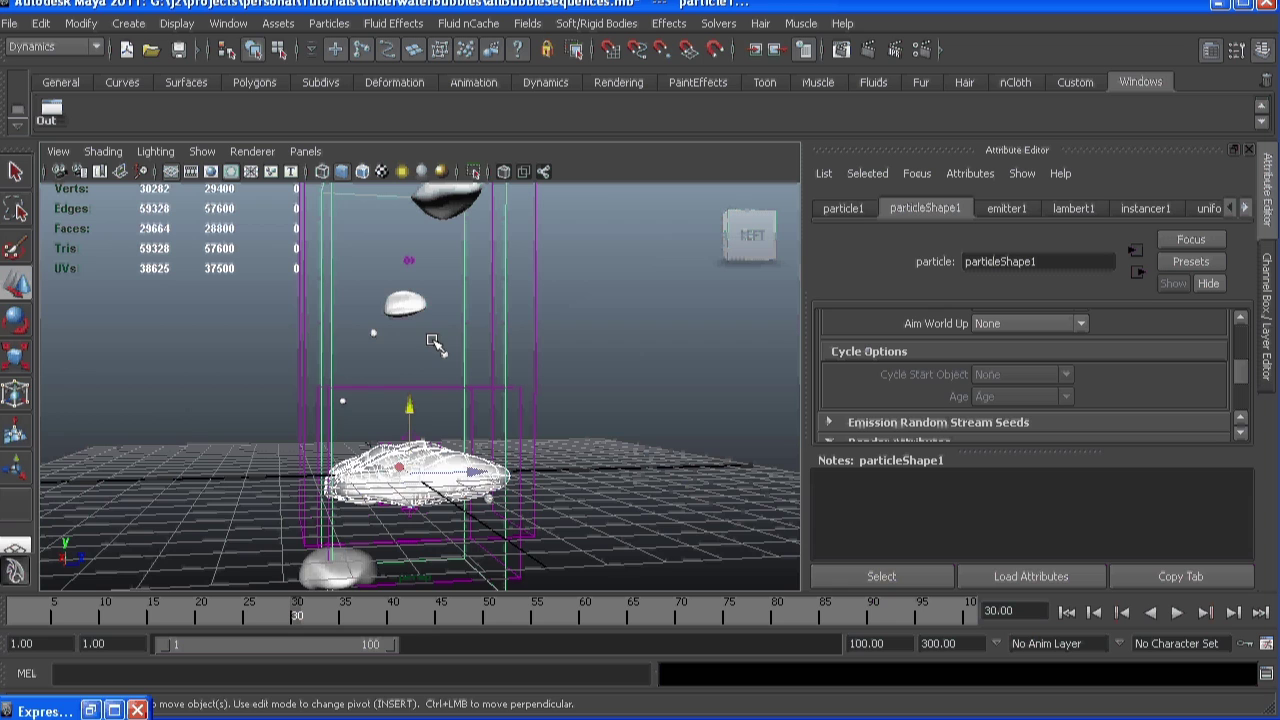
left_click_drag(415, 350, 320, 222, "alt")
left_click(1177, 612)
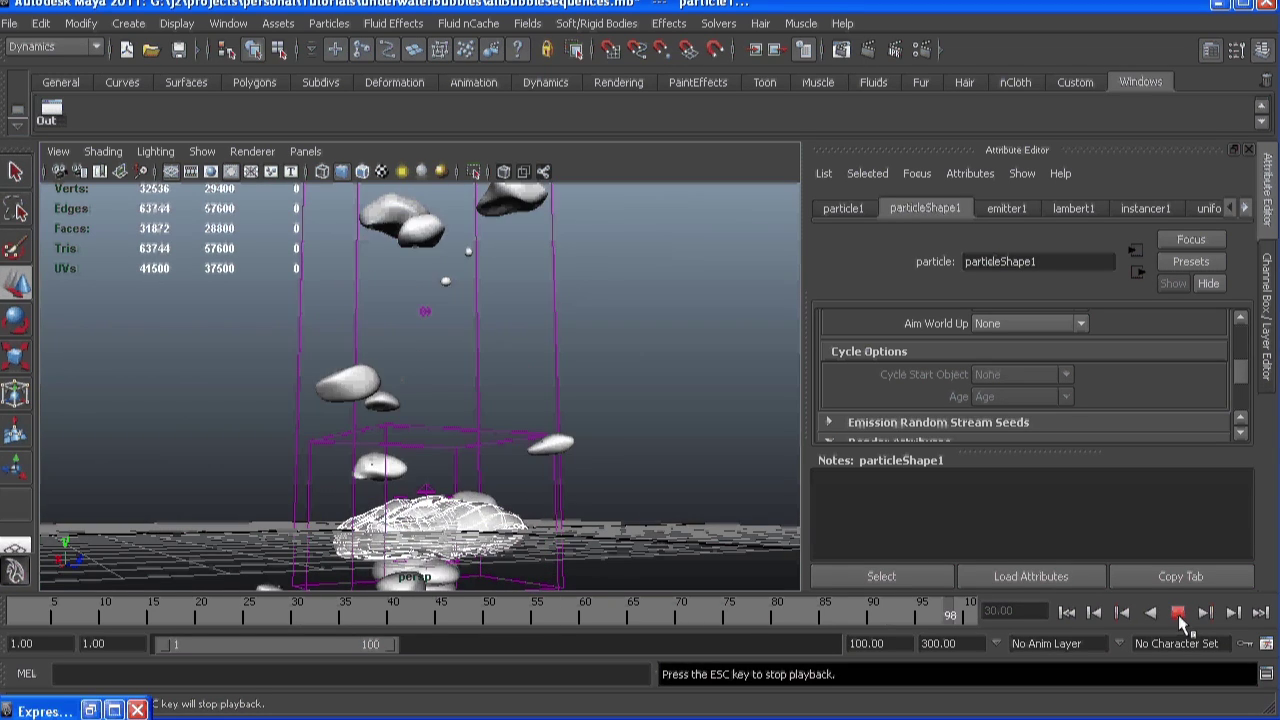
left_click(1177, 612)
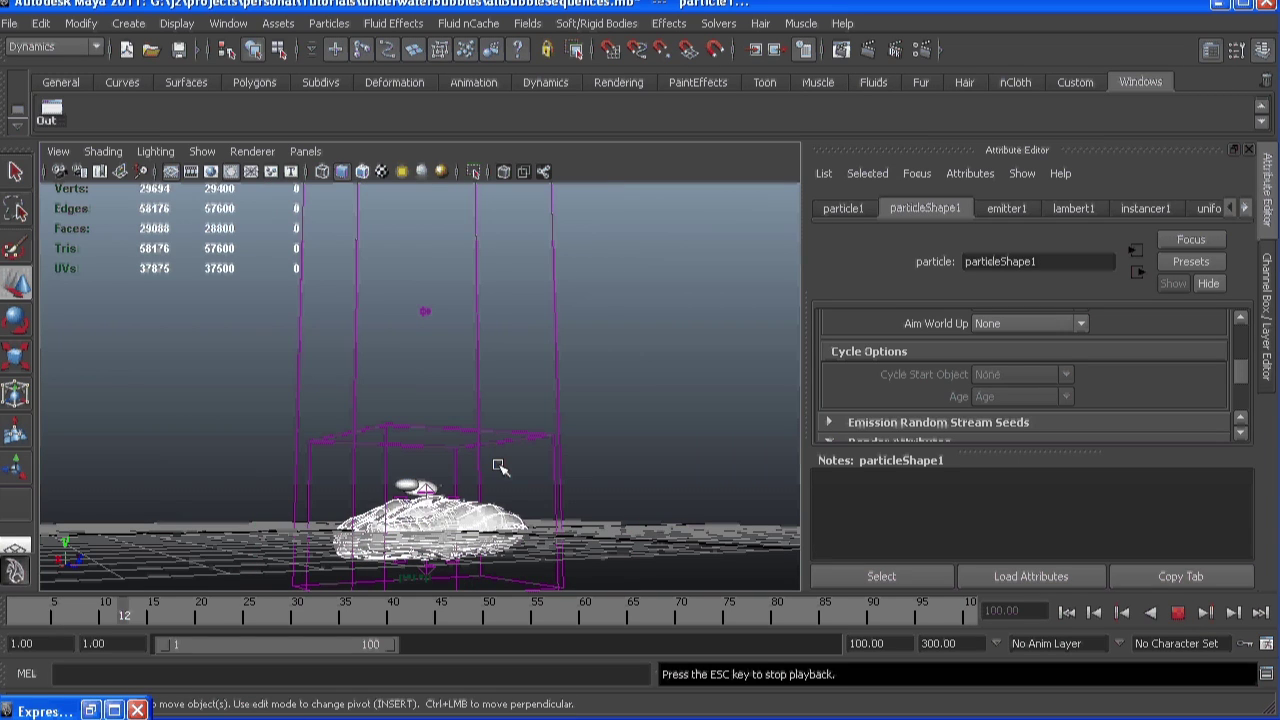
left_click(1177, 612)
Rewind, enlarge the uniform field's volume to a scale of about 5.737, 22.123, 8.839, and play the simulation
left_click(1066, 612)
mouse_move(520, 410)
left_mouse_down("alt")
mouse_move(524, 438)
mouse_move(510, 432)
left_mouse_up("alt")
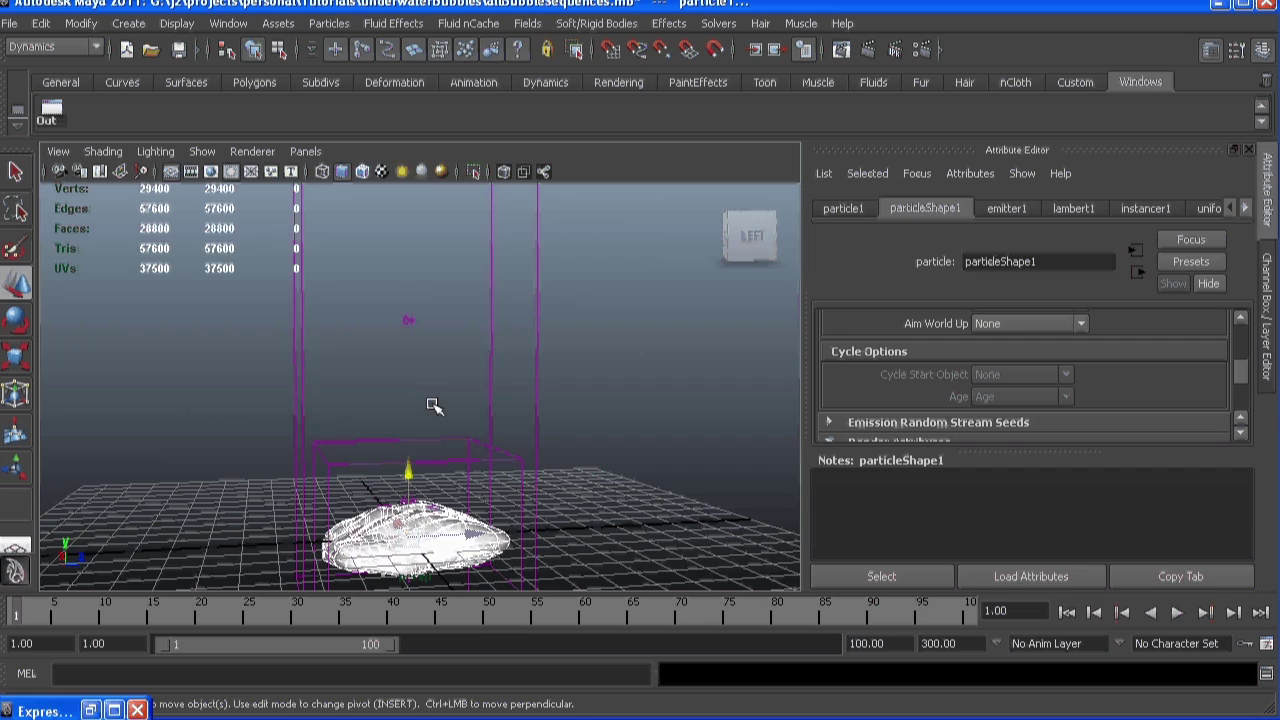
left_click(490, 395)
key("r")
middle_click_drag(489, 380, 1240, 648)
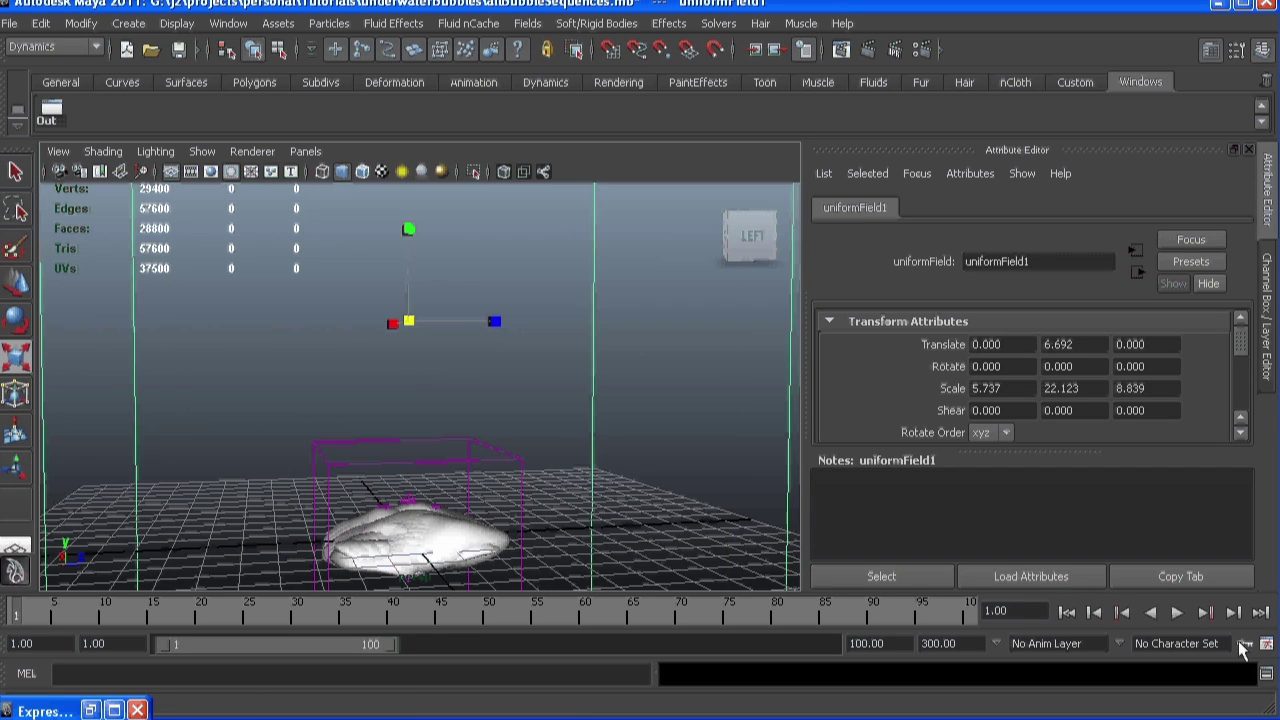
left_click(1177, 612)
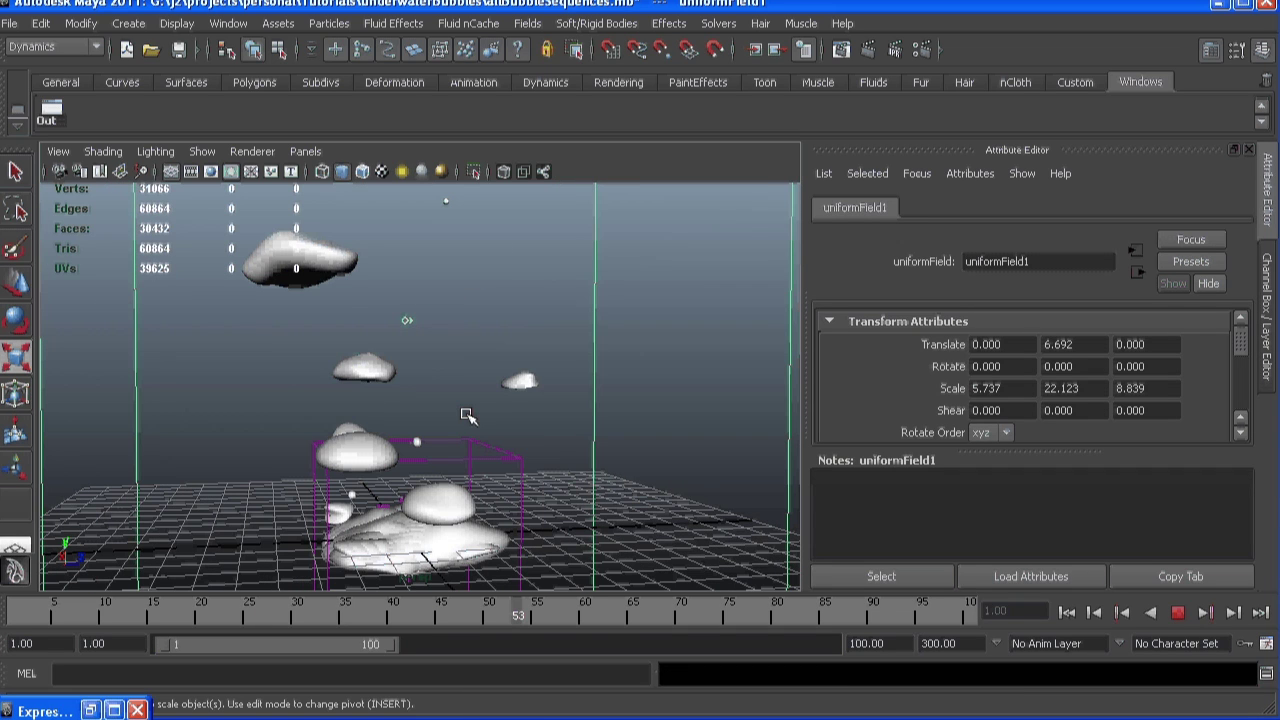
scroll(451, 449, "down", 5)
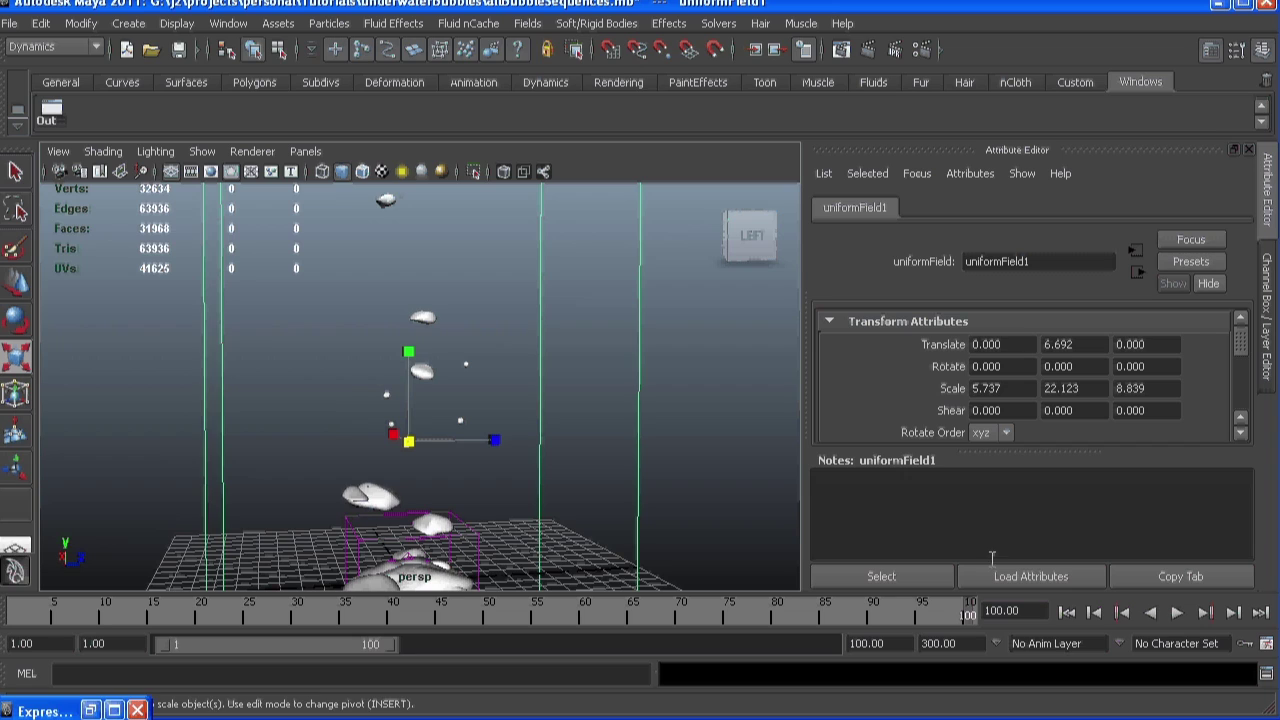
Extend the playback range's end to frame 500
left_click(866, 643)
type("50")
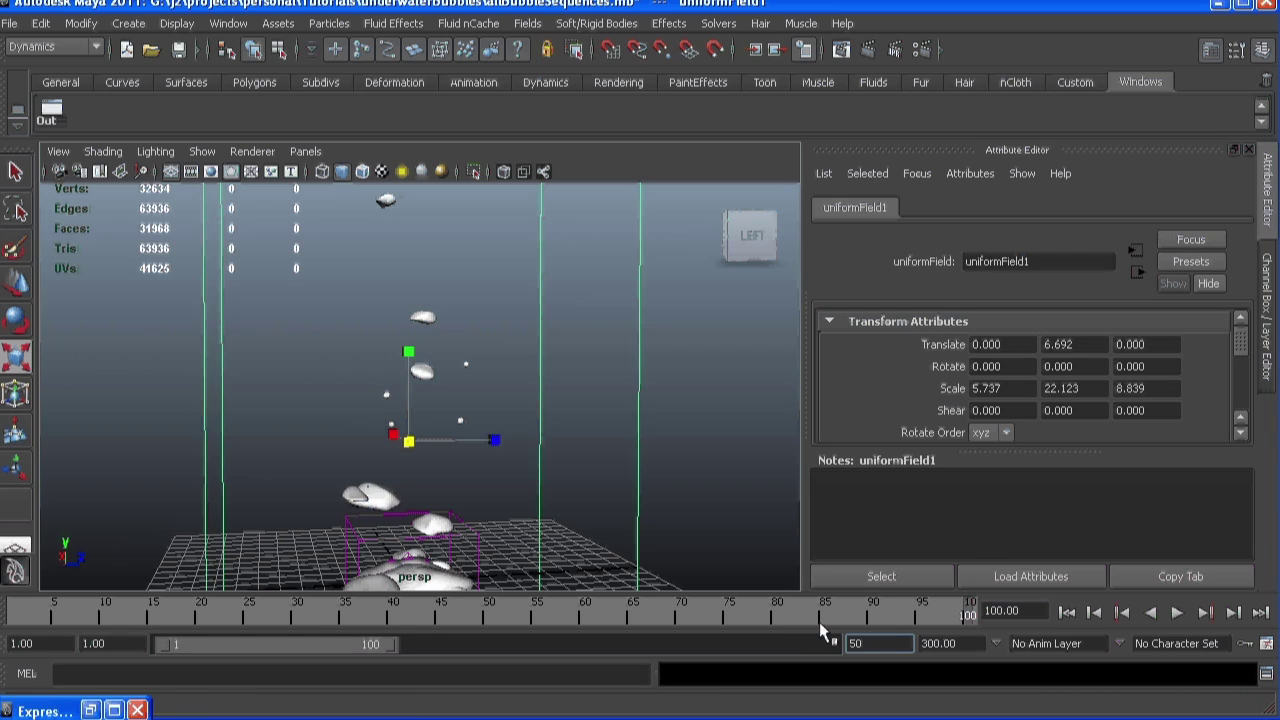
type("0")
key("Return")
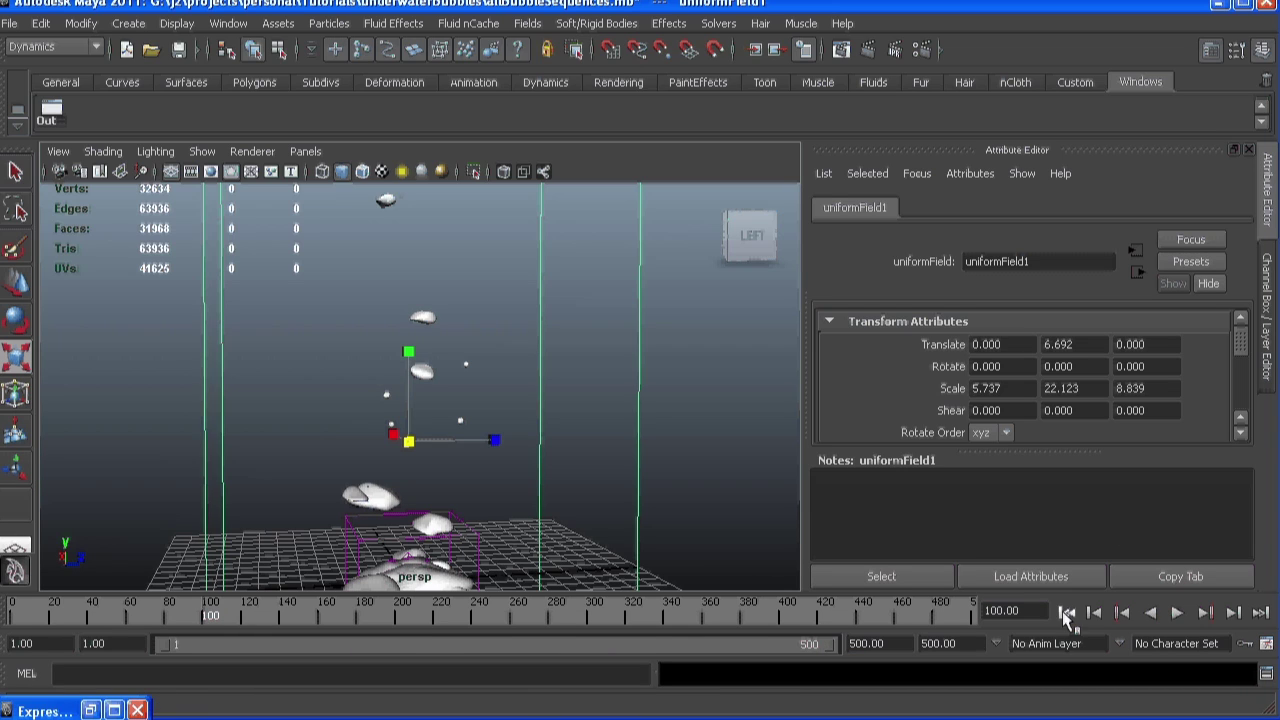
Play the simulation from the first frame through the longer range and inspect the rising bubbles from several views
left_click(1066, 612)
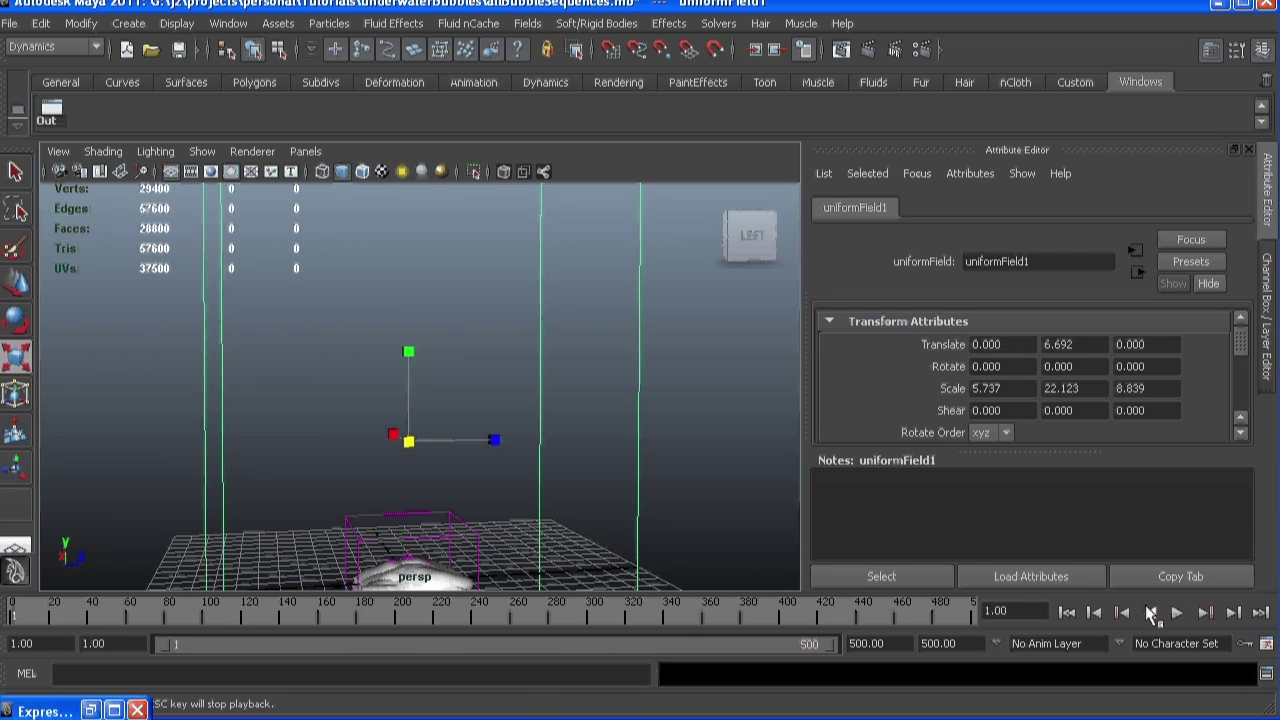
left_click(1178, 612)
right_click_drag(680, 451, 451, 374, "alt")
middle_click_drag(451, 374, 482, 532, "alt")
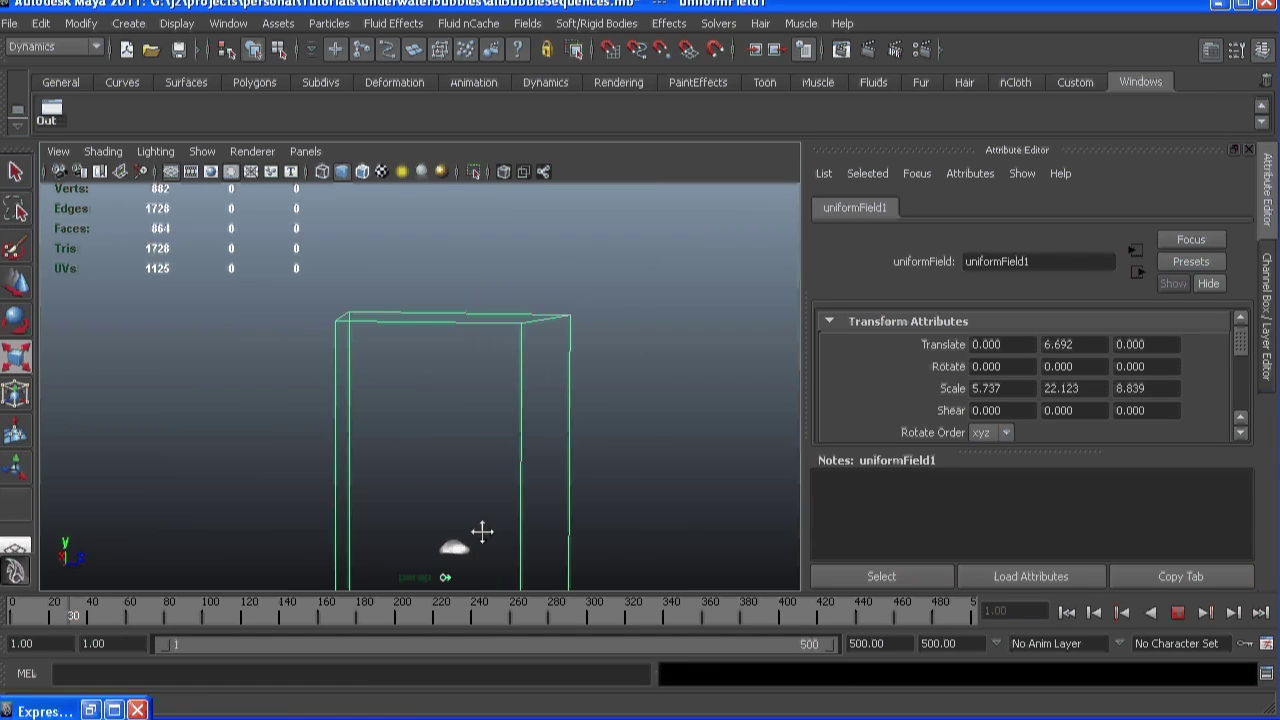
key("r")
left_click_drag(486, 394, 503, 566)
left_click(468, 244)
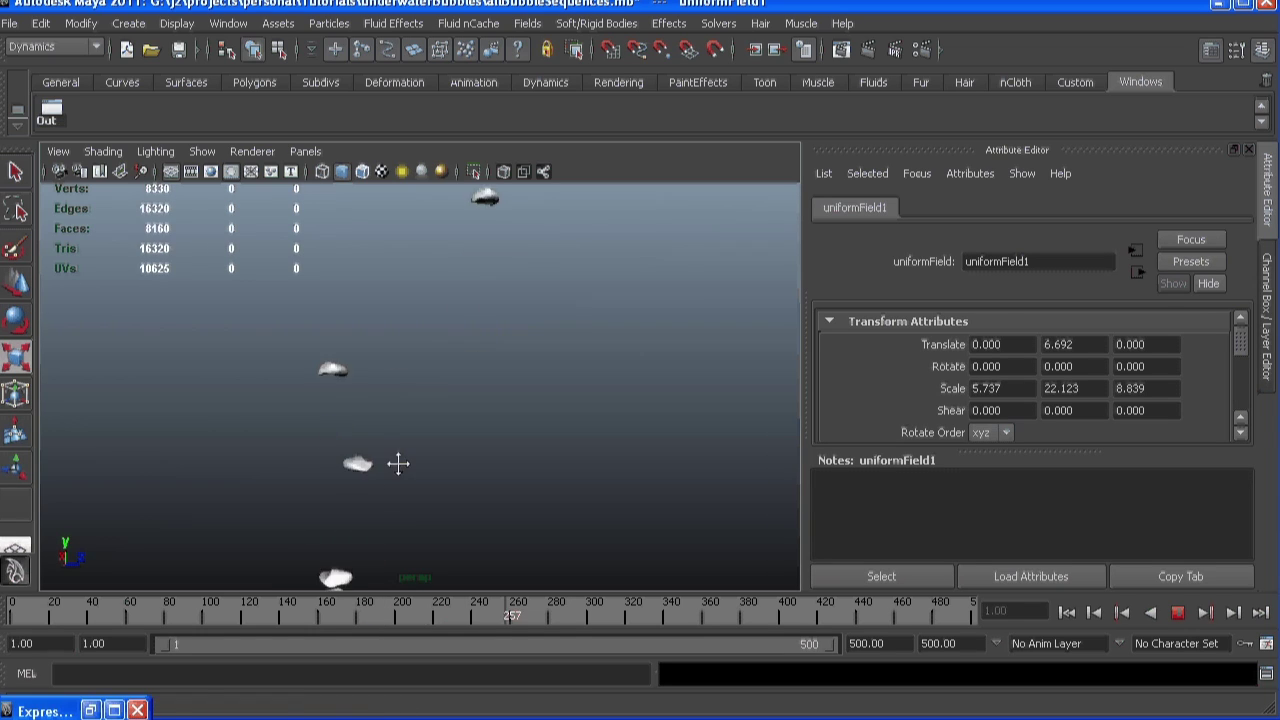
key("r")
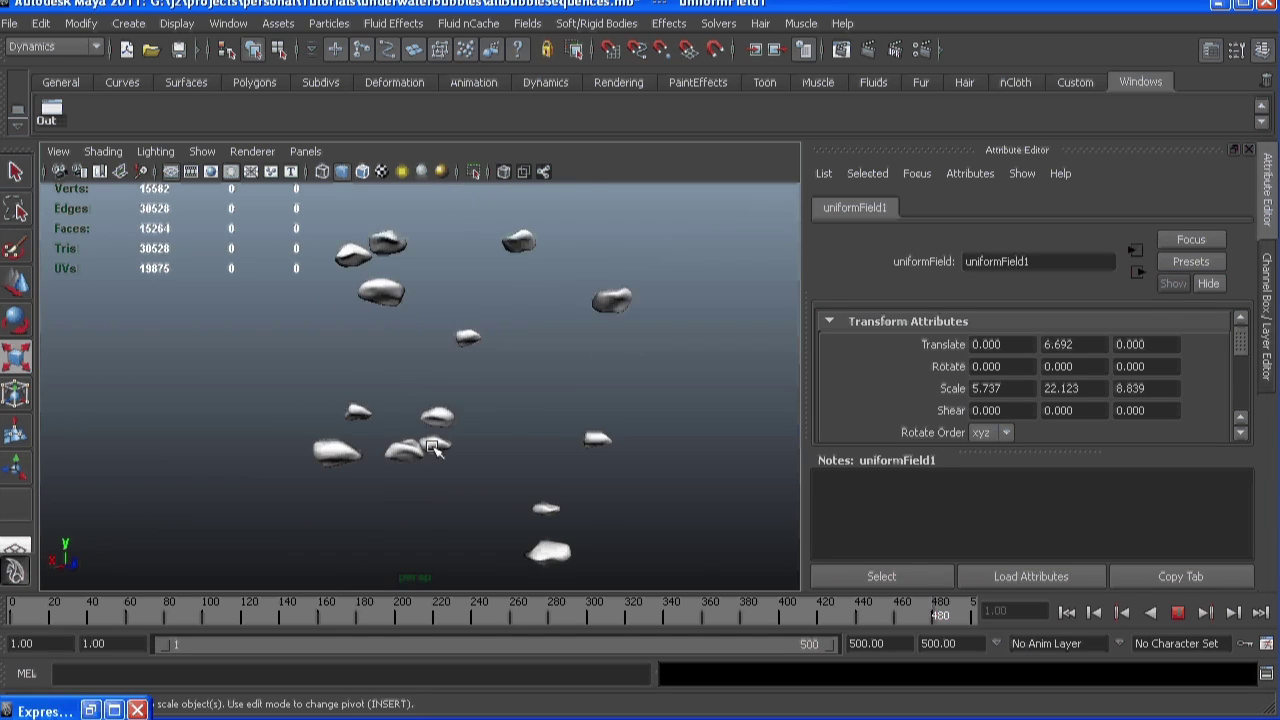
left_click_drag(452, 367, 408, 376, "alt")
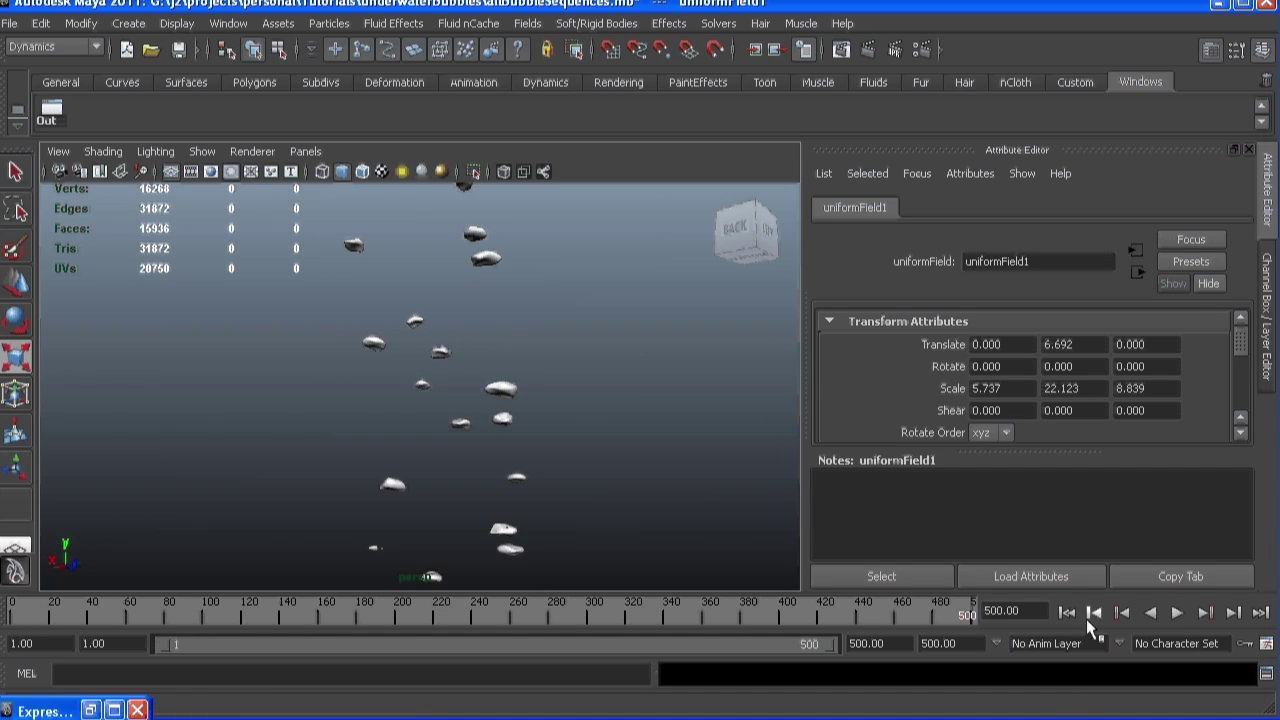
Play the simulation from the first frame, watch the bubbles rise through the uniform field's volume, then stop and rewind
left_click(1066, 612)
left_click_drag(548, 380, 548, 424, "alt")
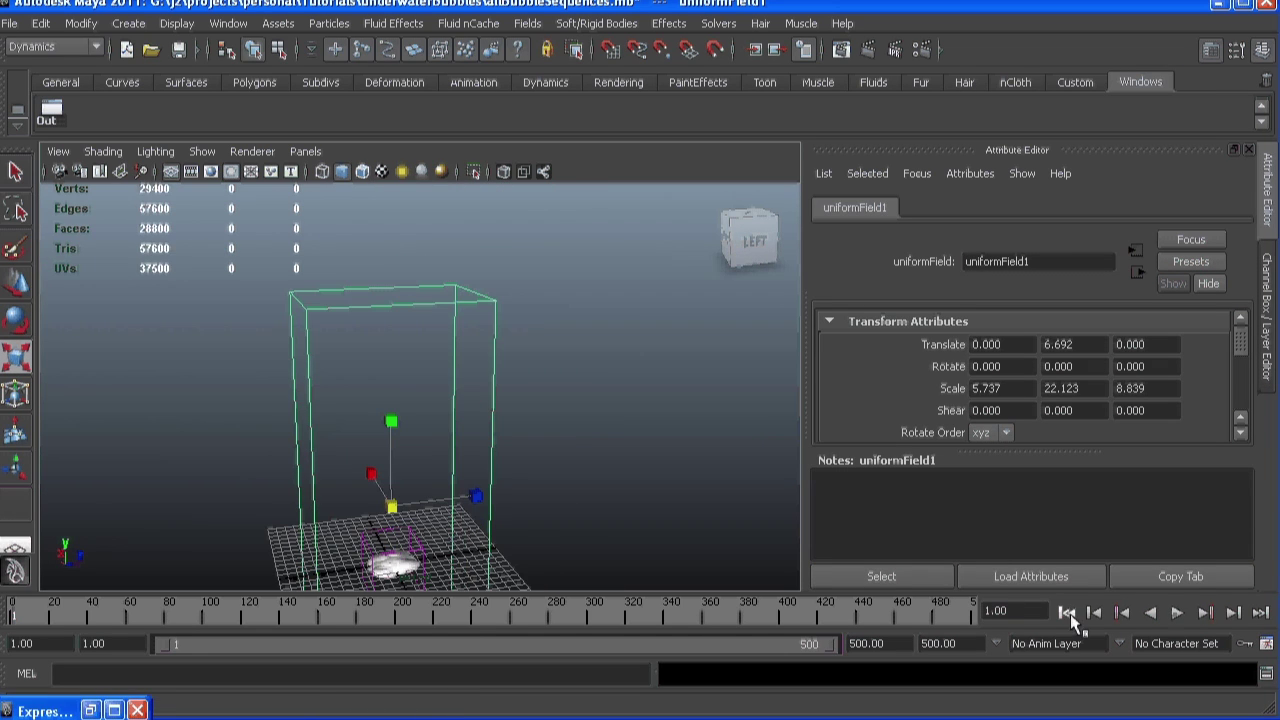
left_click(1175, 613)
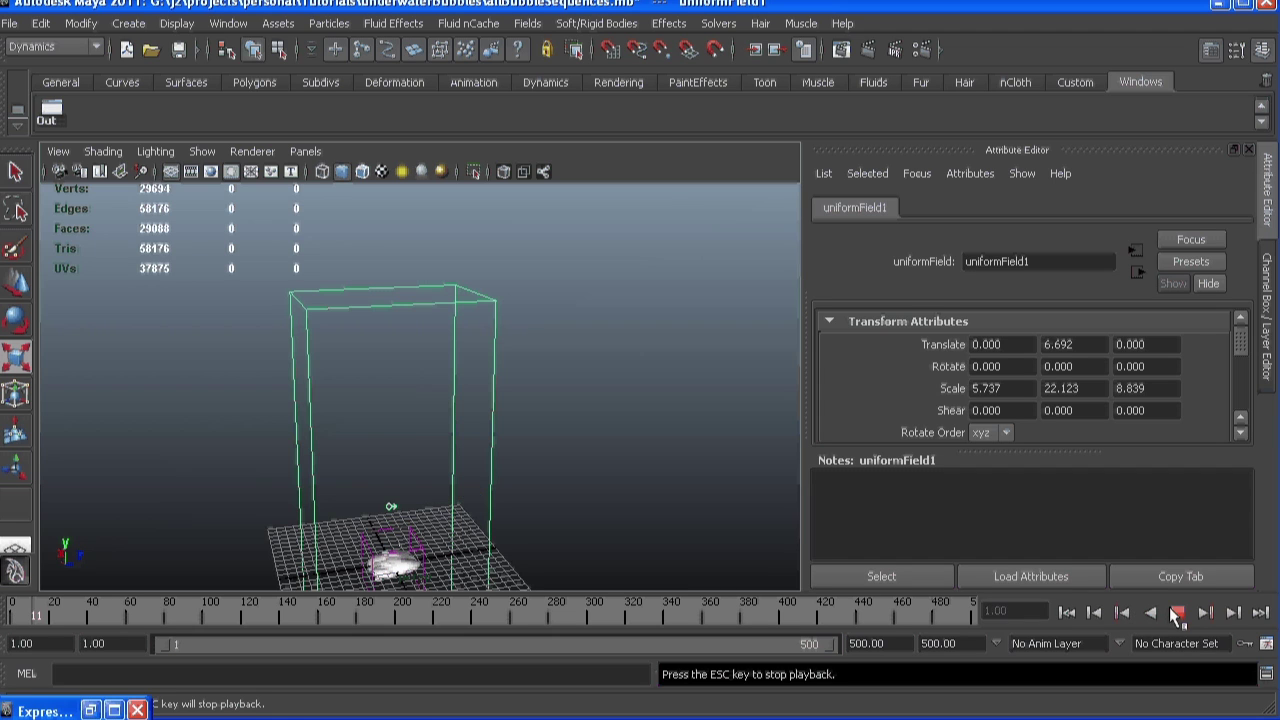
left_click_drag(470, 450, 529, 467, "alt")
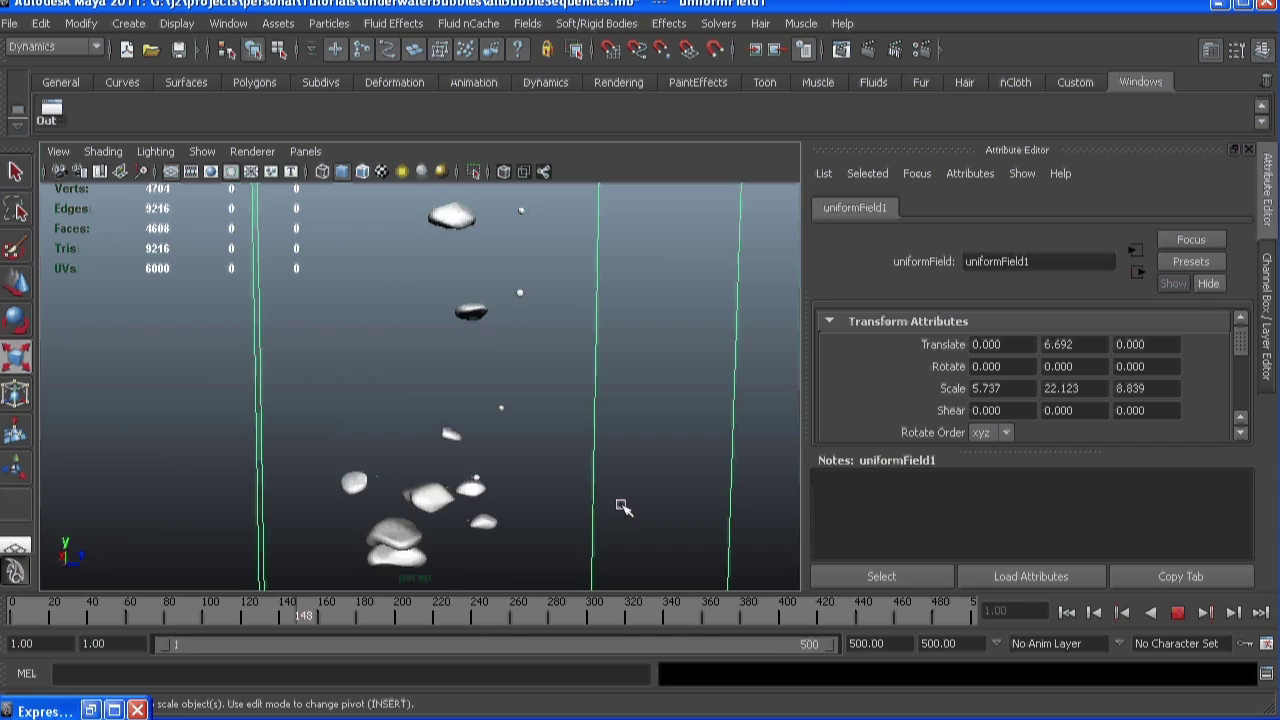
left_click(1178, 613)
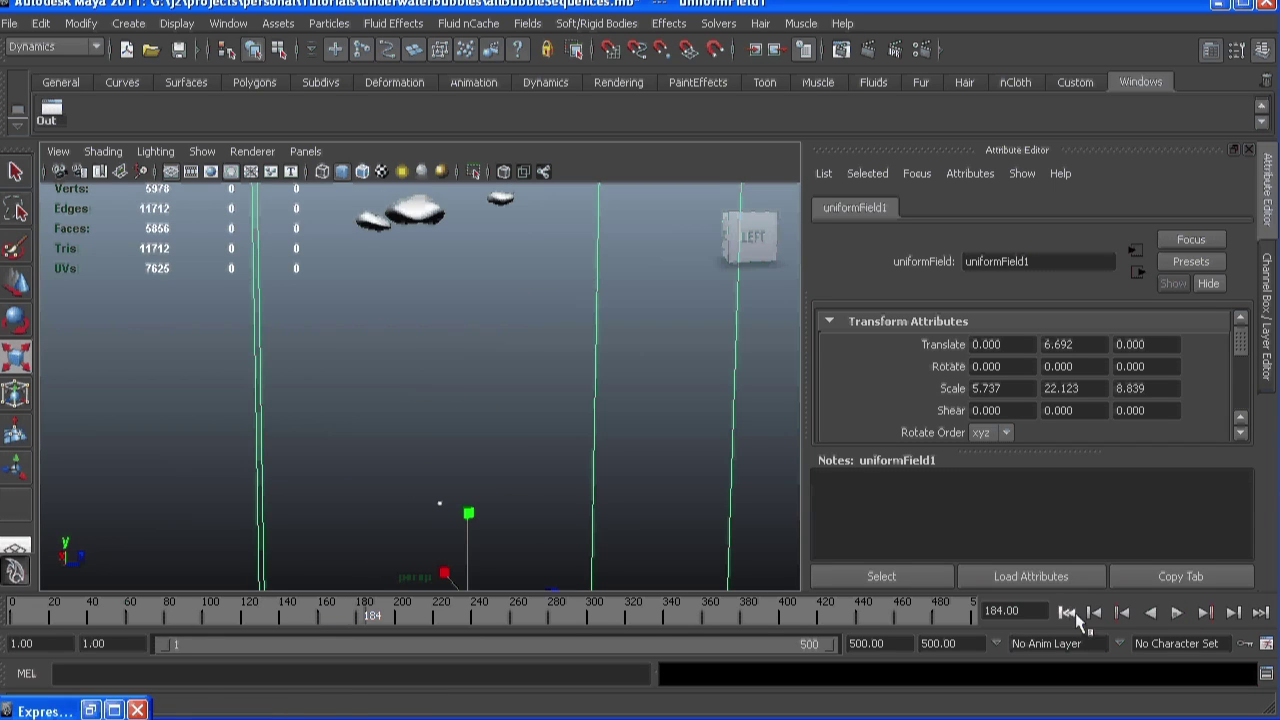
left_click(1066, 612)
Select one of the large bubble sequence meshes at the grid's centre and frame it in the perspective view
left_click_drag(654, 412, 425, 455, "alt")
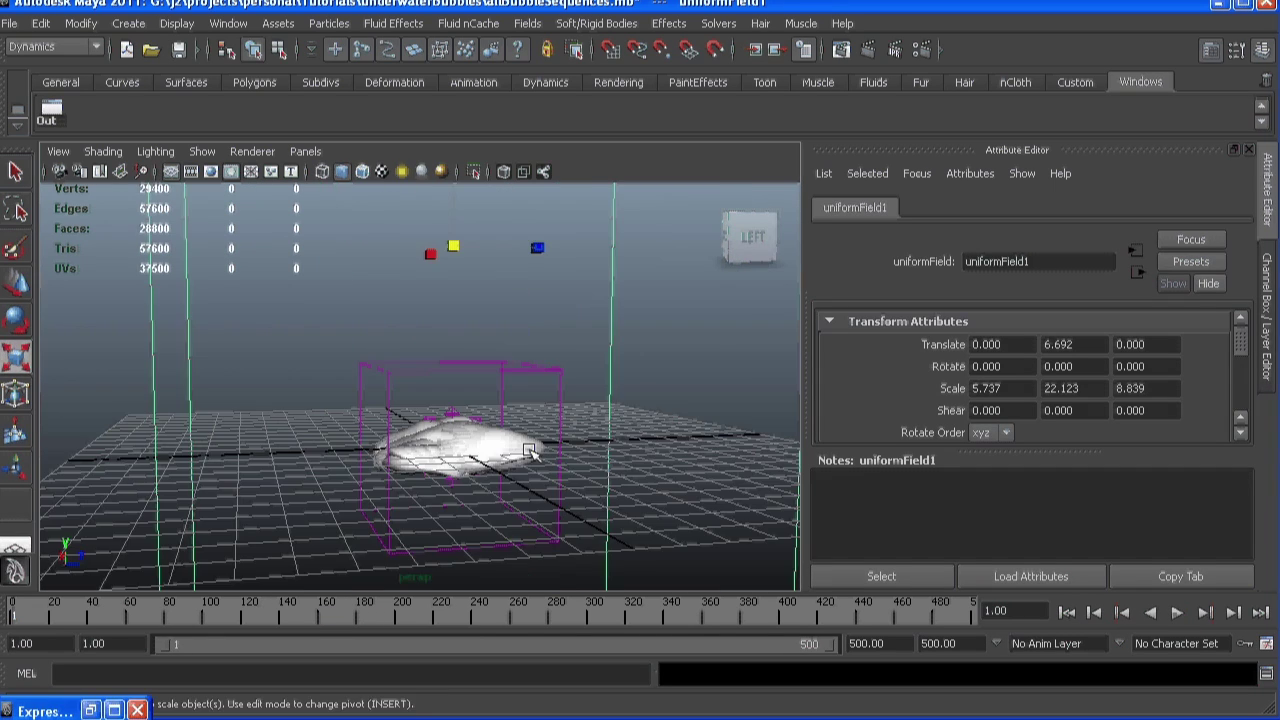
left_click(458, 430)
key("f")
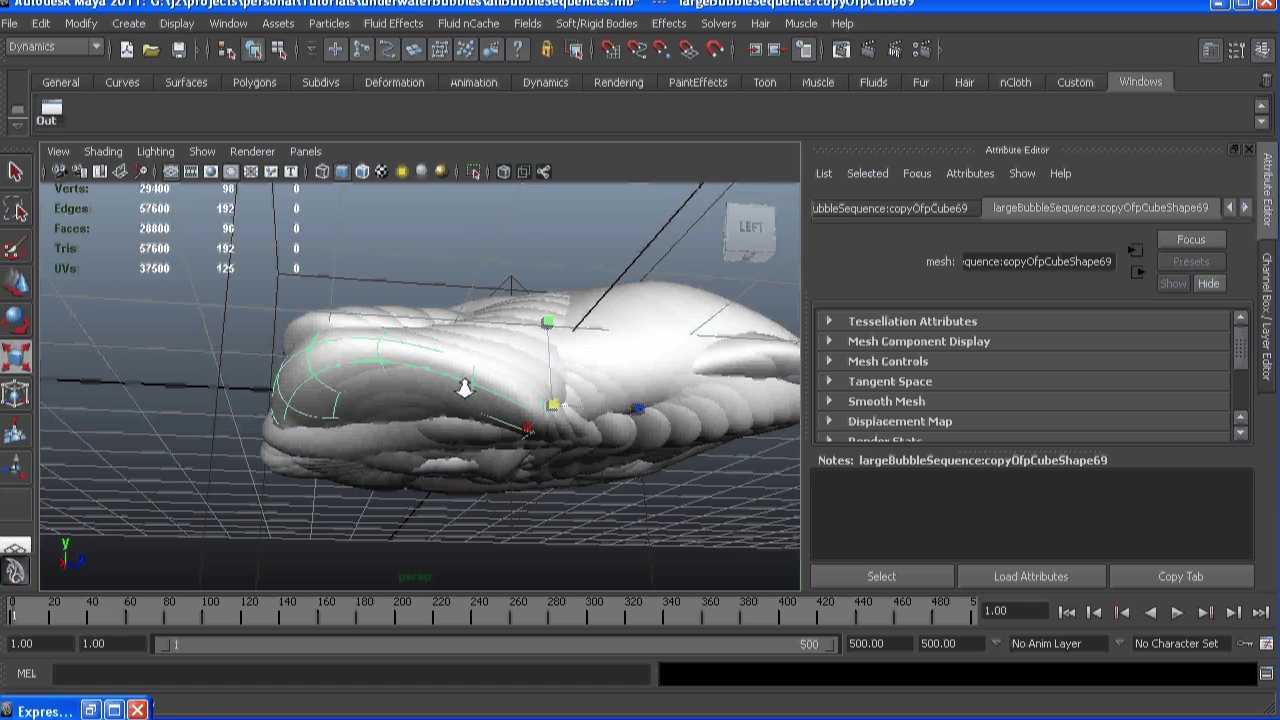
key("r")
mouse_move(464, 388)
left_mouse_down("alt")
mouse_move(394, 349)
mouse_move(449, 369)
left_mouse_up("alt")
Switch to the four-view layout and show the Hypershade in place of the perspective view
key("space")
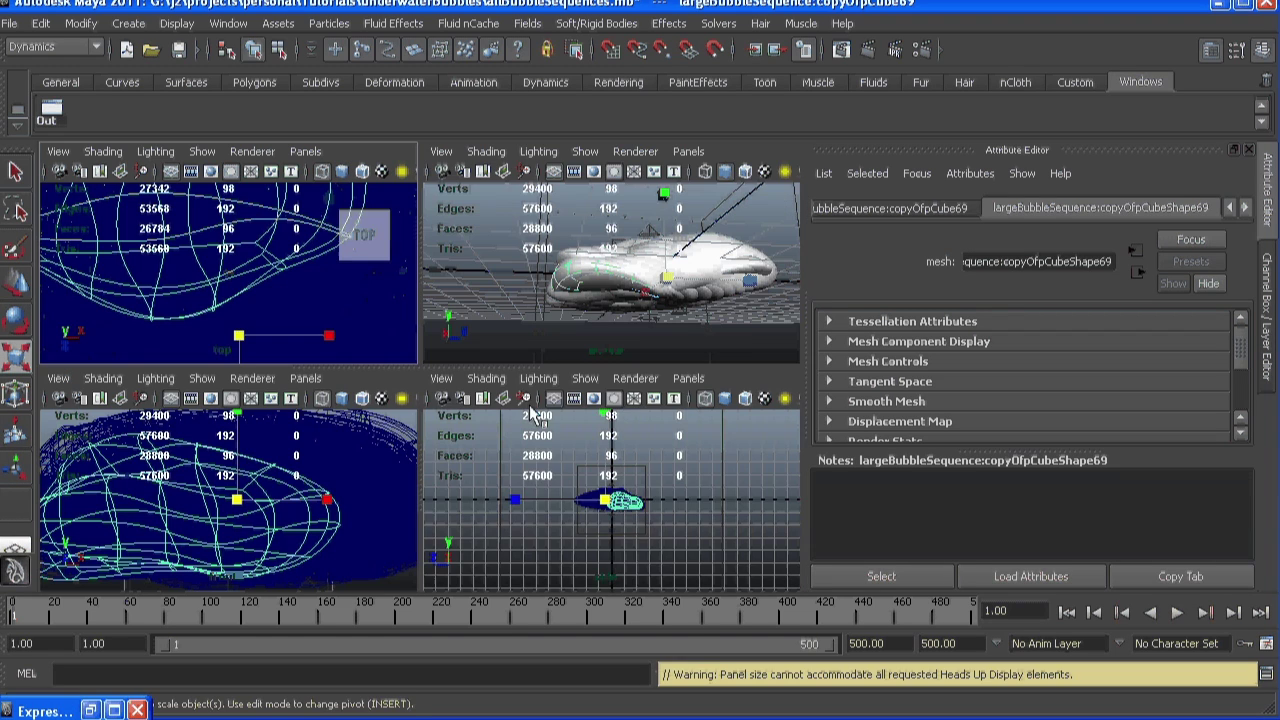
key("space")
key("space")
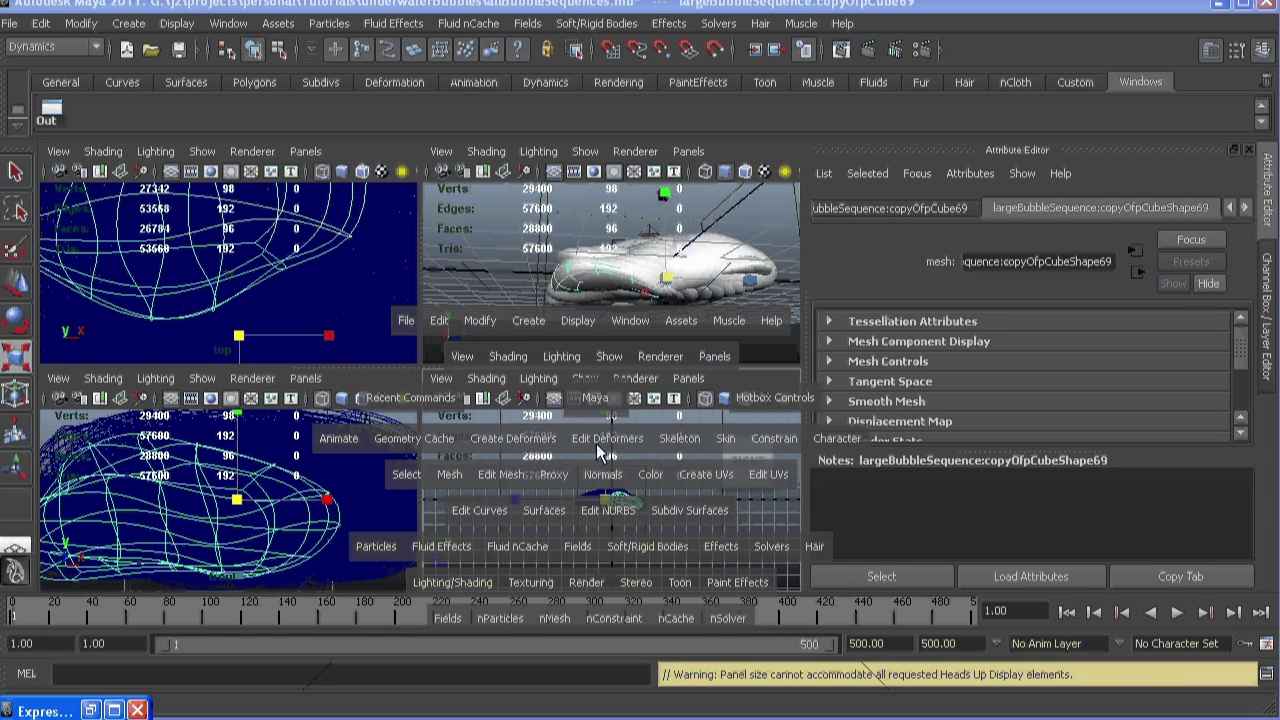
key("space")
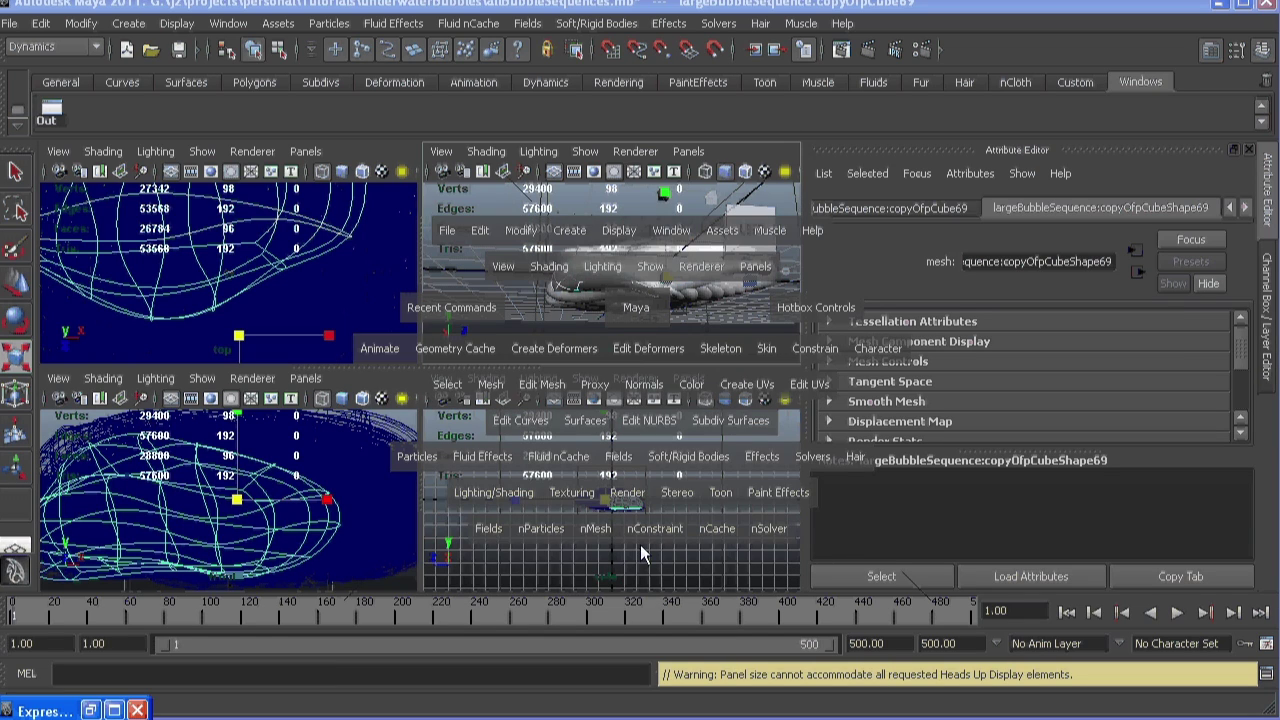
left_click_drag(640, 547, 580, 557)
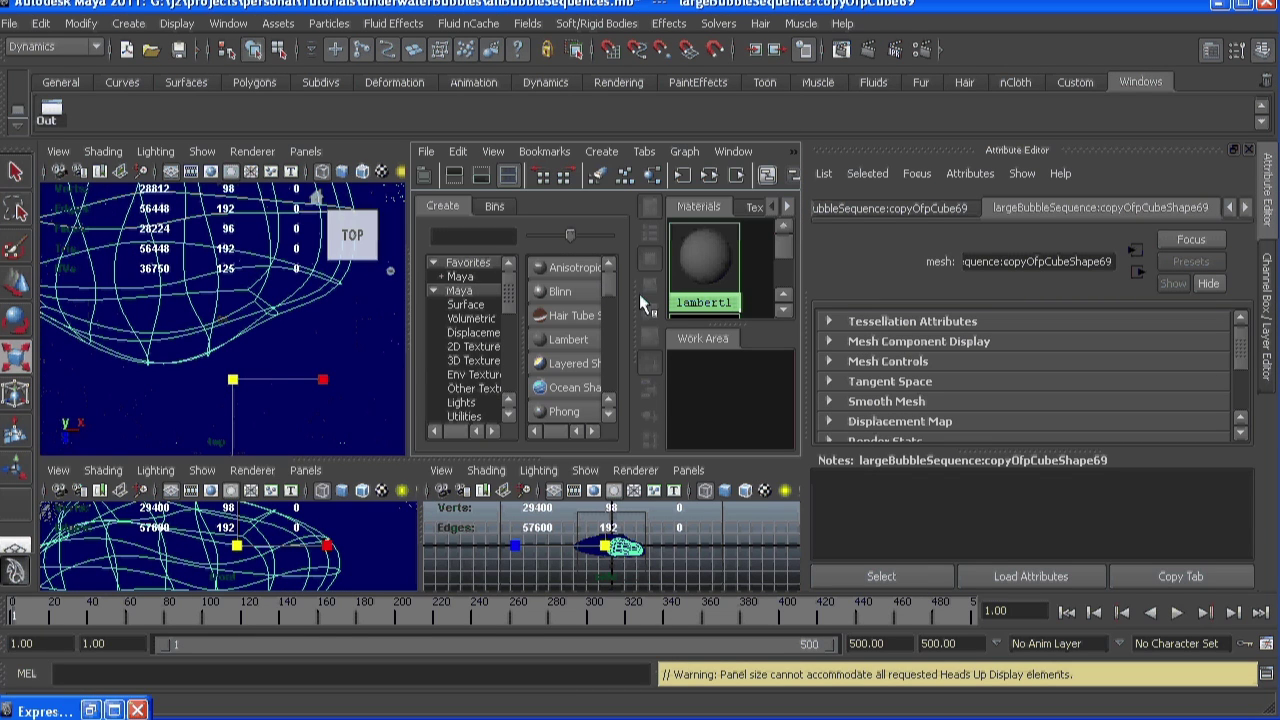
Maximize the Hypershade, graph the selected bubble's material network and select the mia_material_x_passes1 material
key("space")
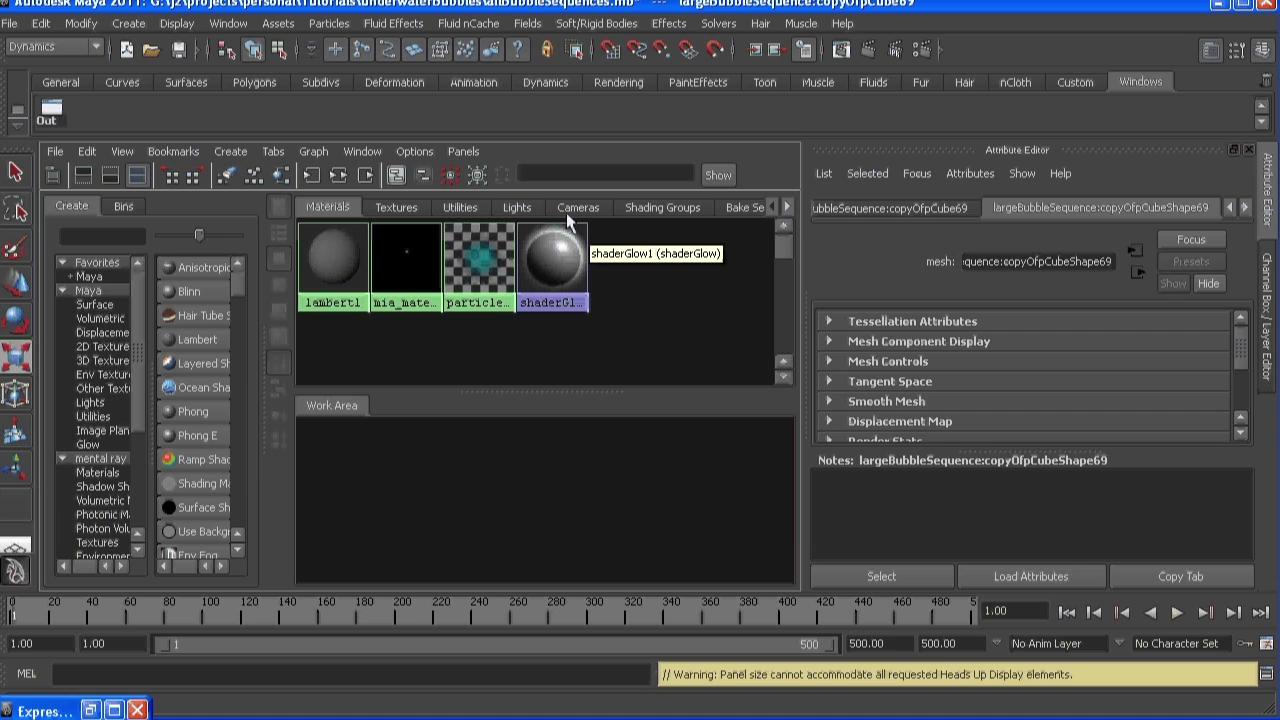
left_click(284, 175)
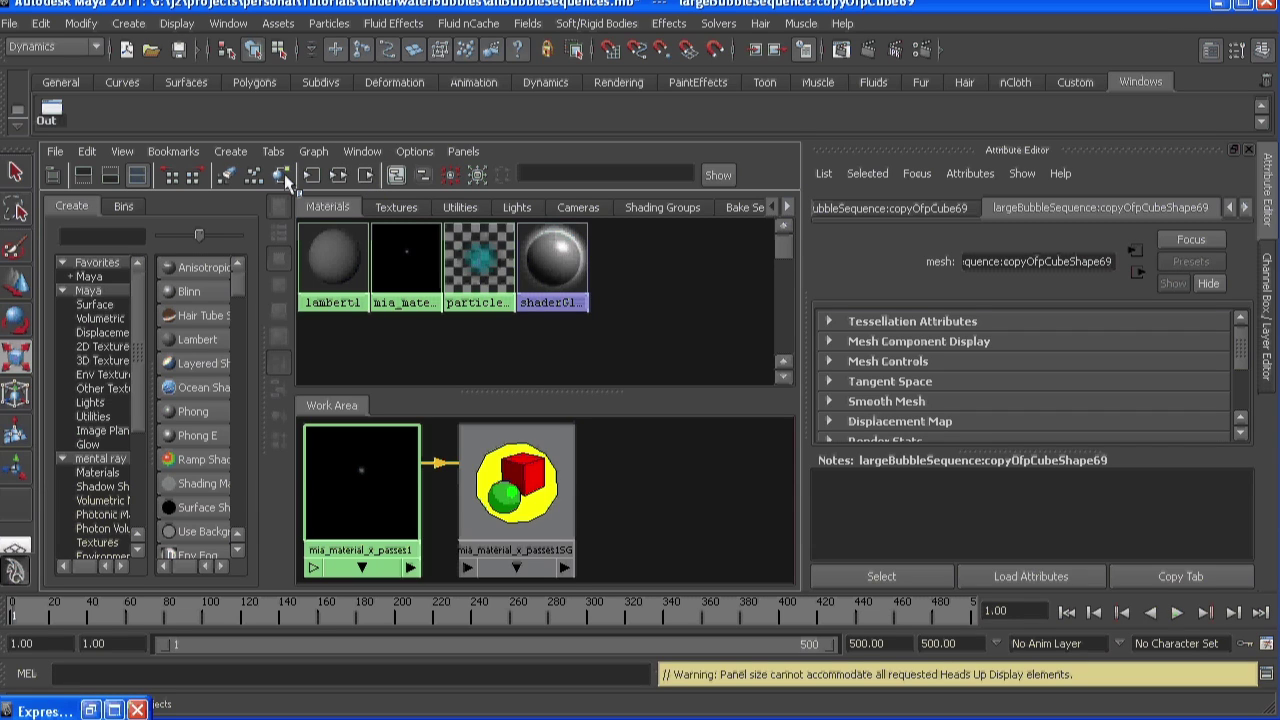
left_click(366, 478)
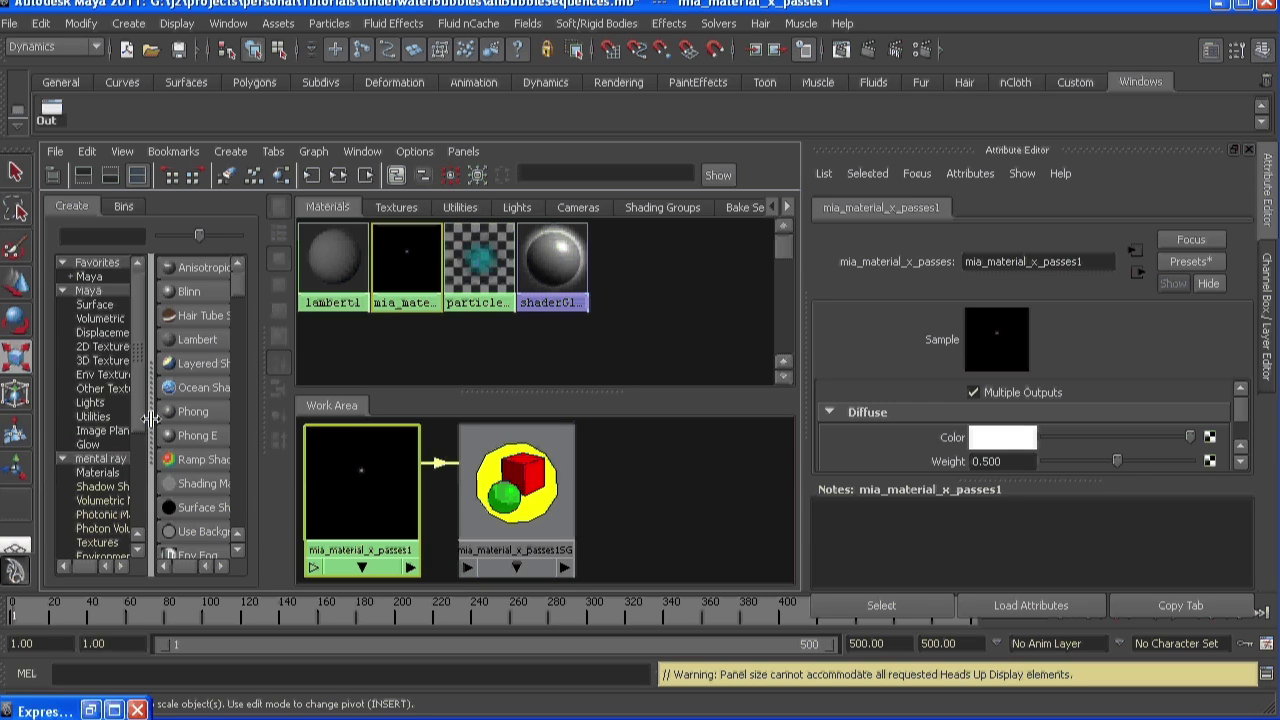
List the mental ray nodes and widen the node list to show the full name of mia_material_x_passes
left_click(105, 458)
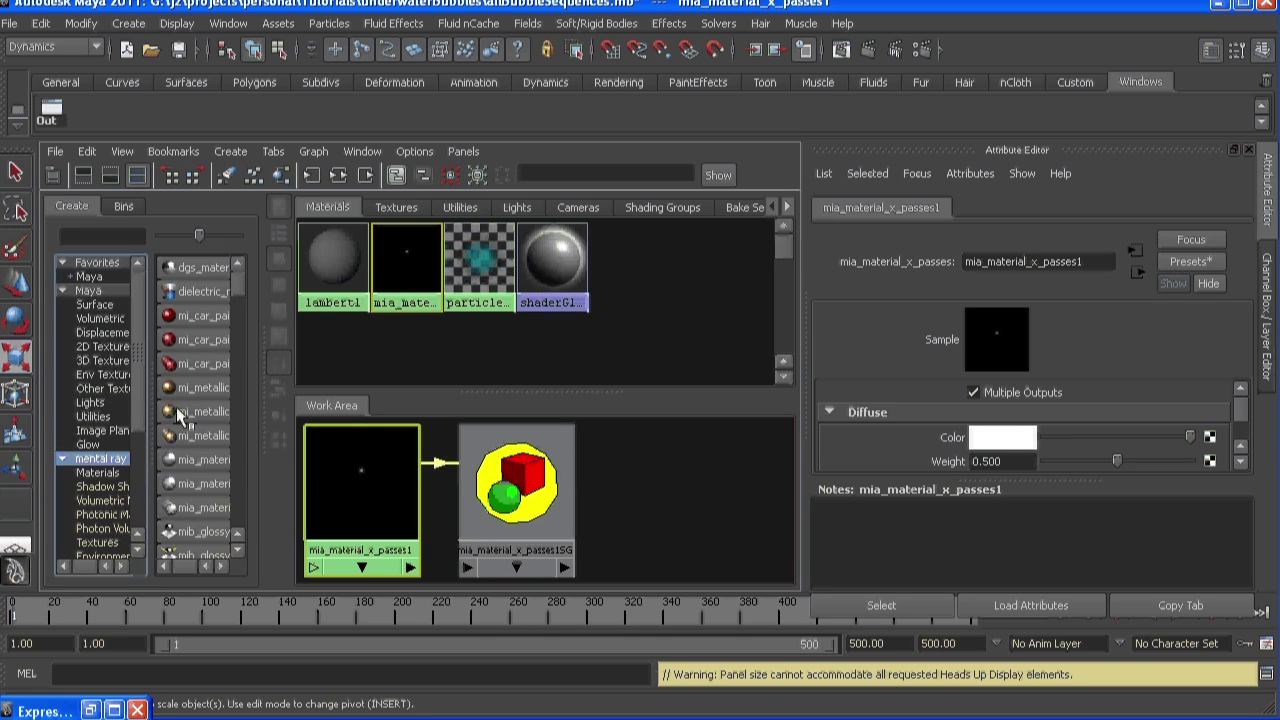
scroll(176, 407, "down", 3)
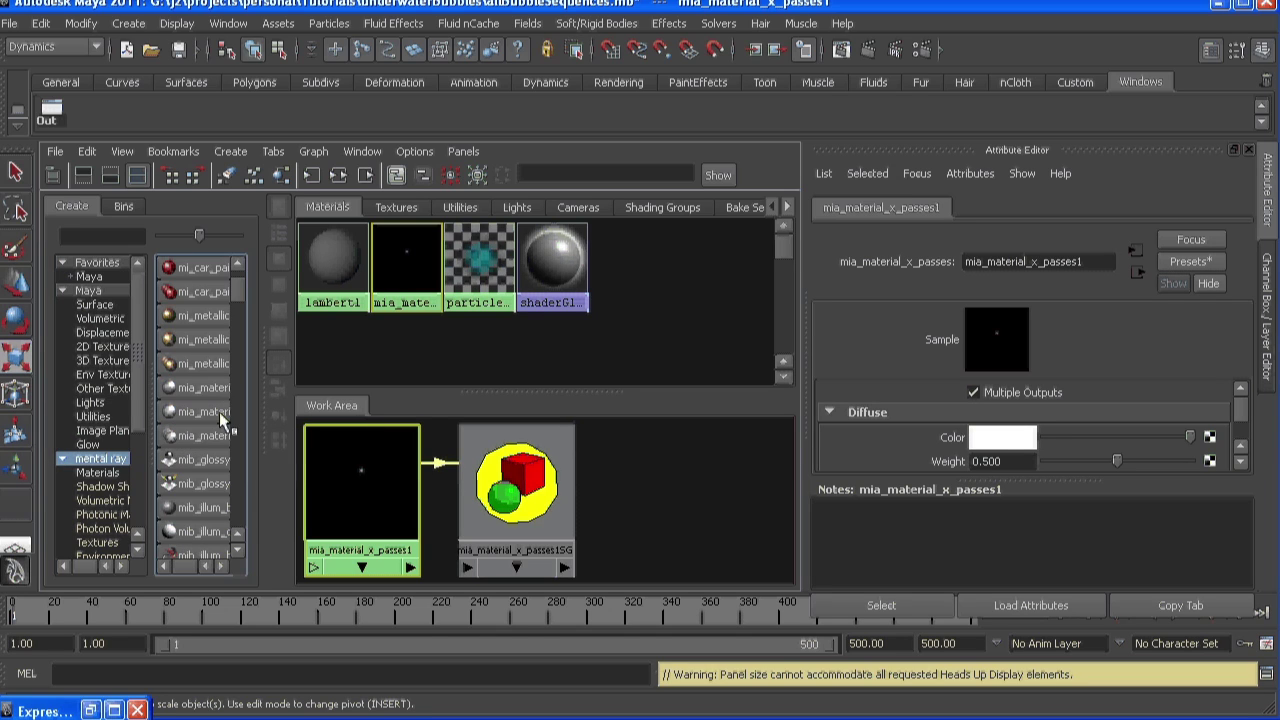
left_click_drag(262, 407, 440, 412)
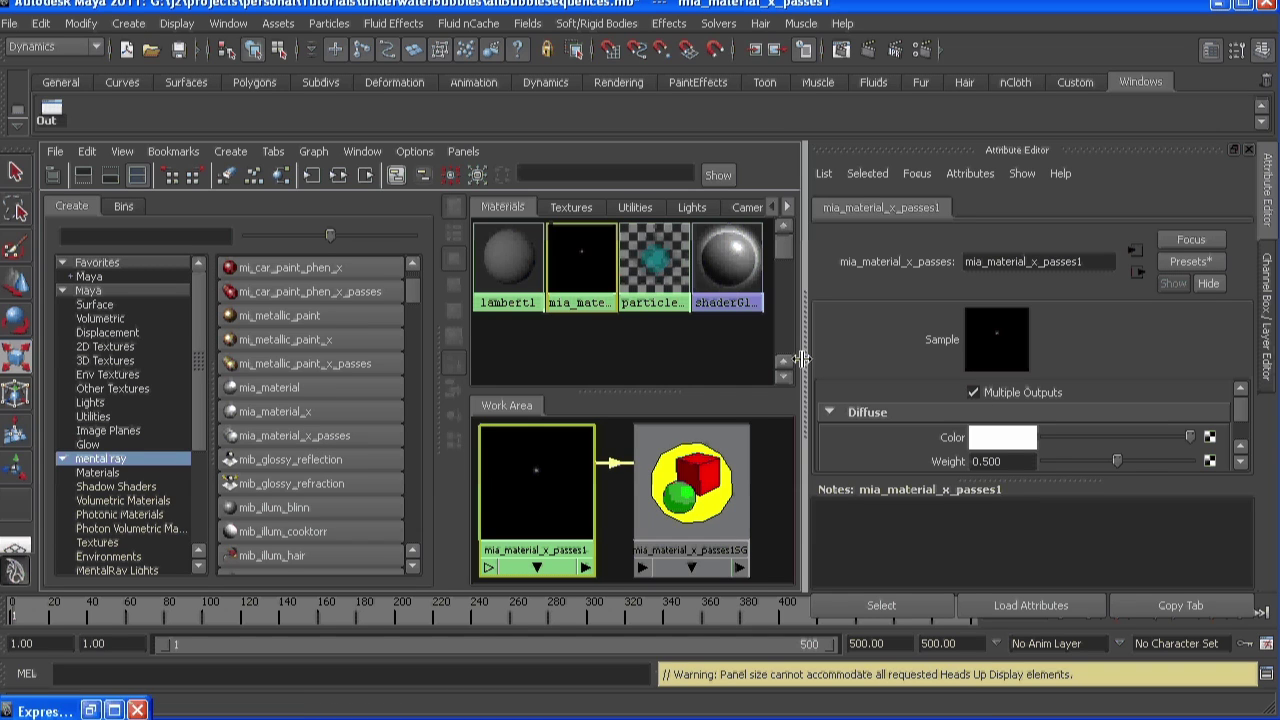
Enlarge the Attribute Editor and examine mia_material_x_passes1's Diffuse, Reflection and Refraction settings, including index of refraction and transparency
left_click_drag(803, 358, 640, 360)
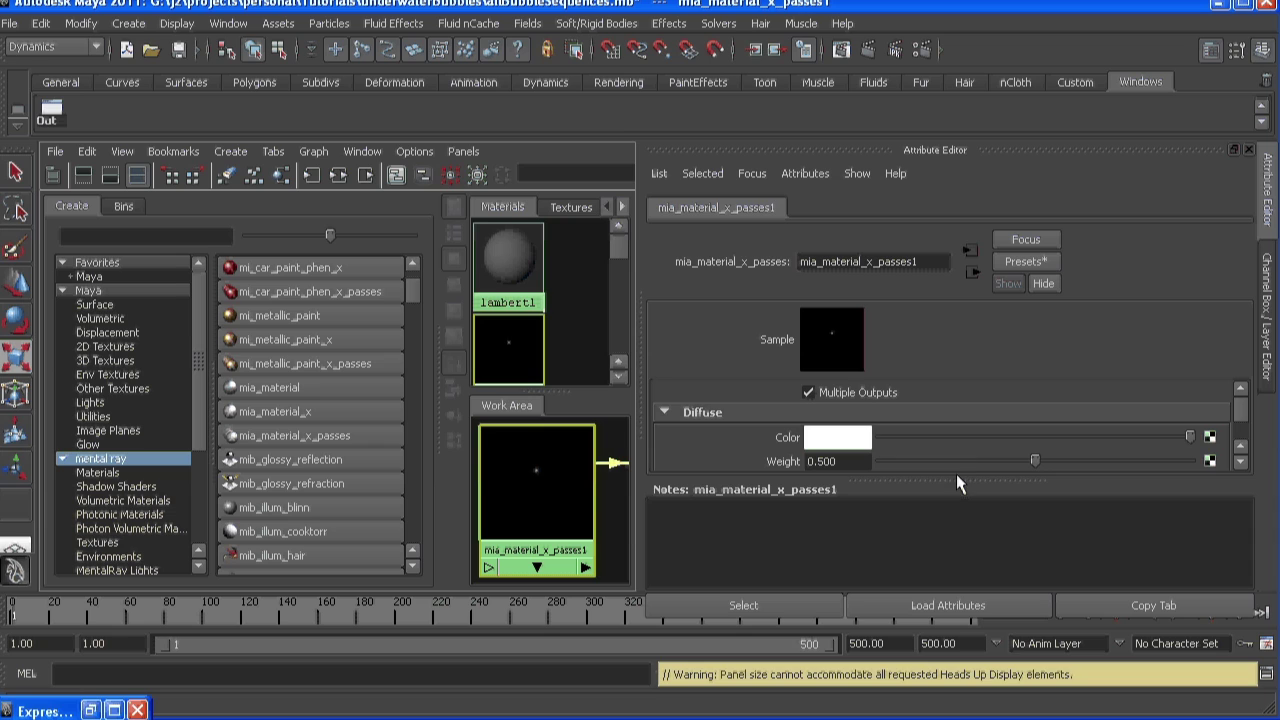
left_click_drag(943, 480, 932, 600)
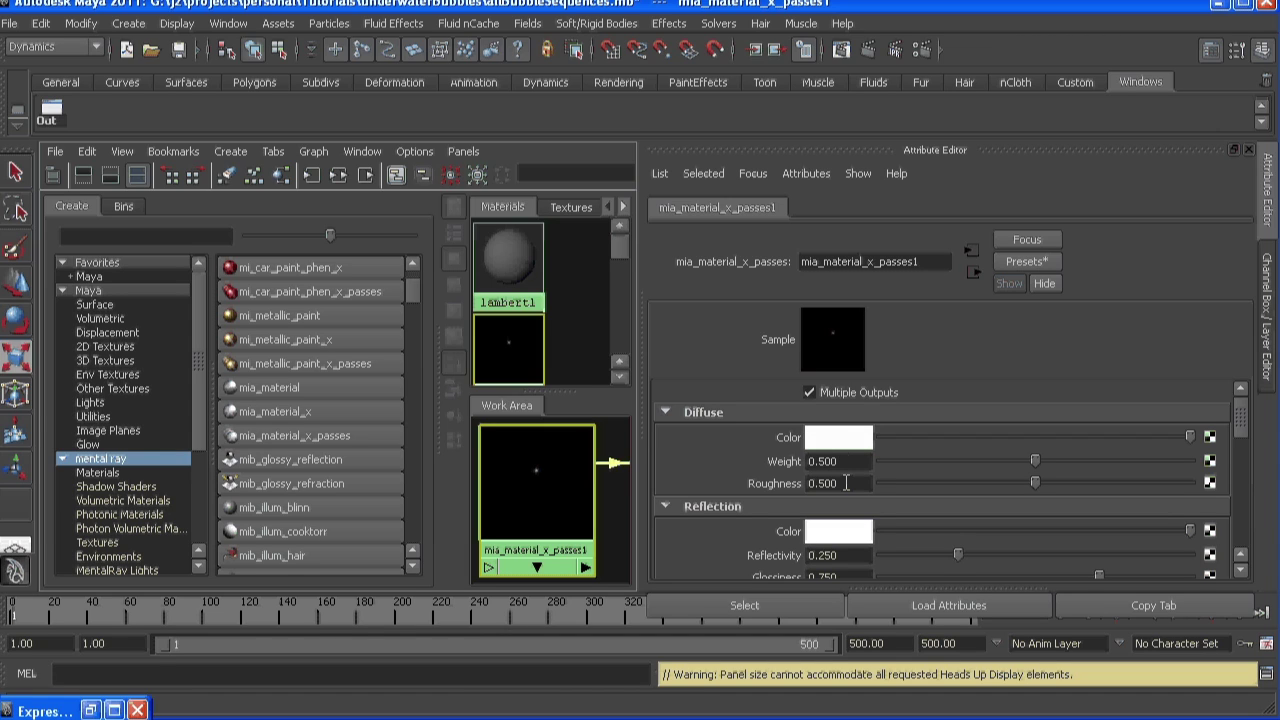
scroll(846, 483, "down", 2)
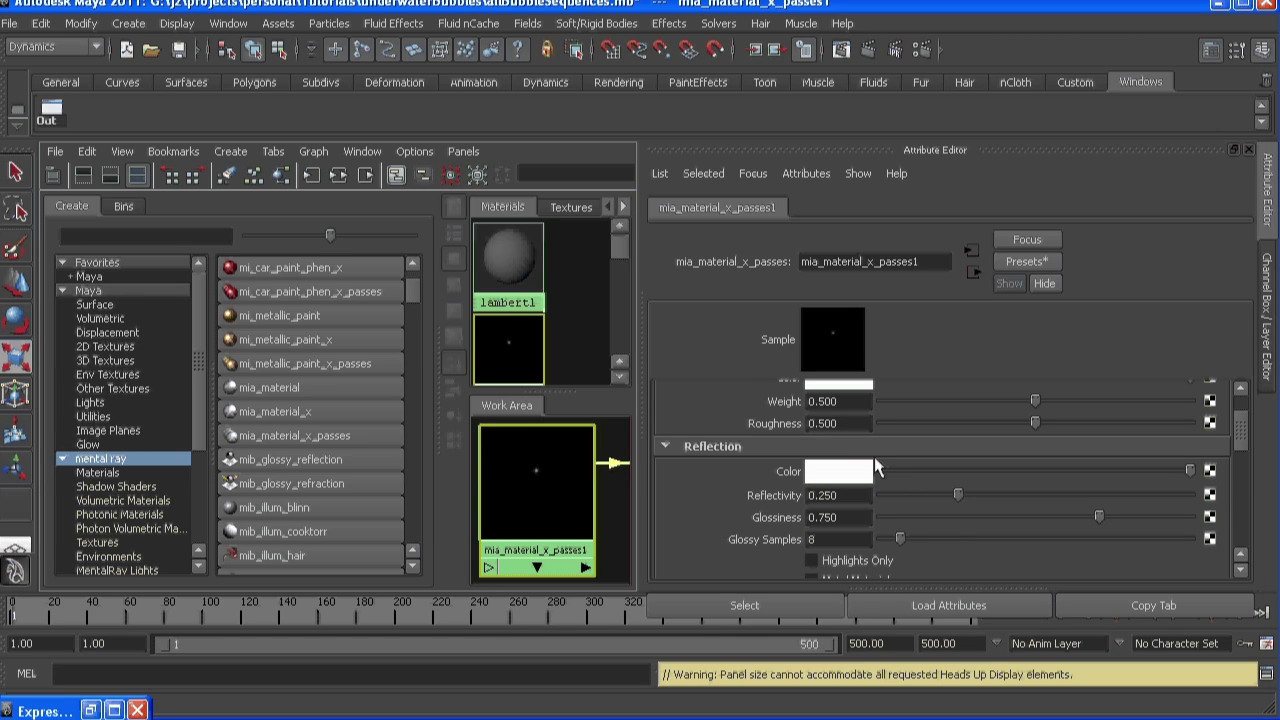
scroll(876, 468, "down", 2)
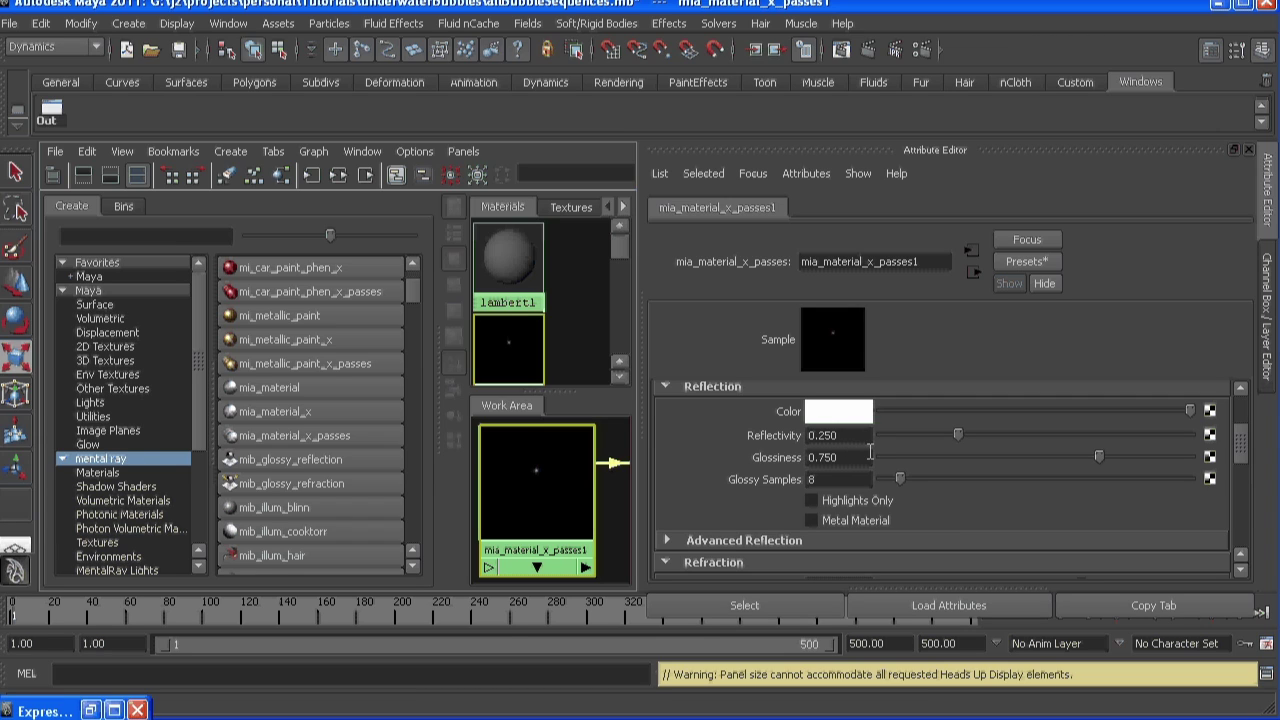
scroll(868, 449, "down", 2)
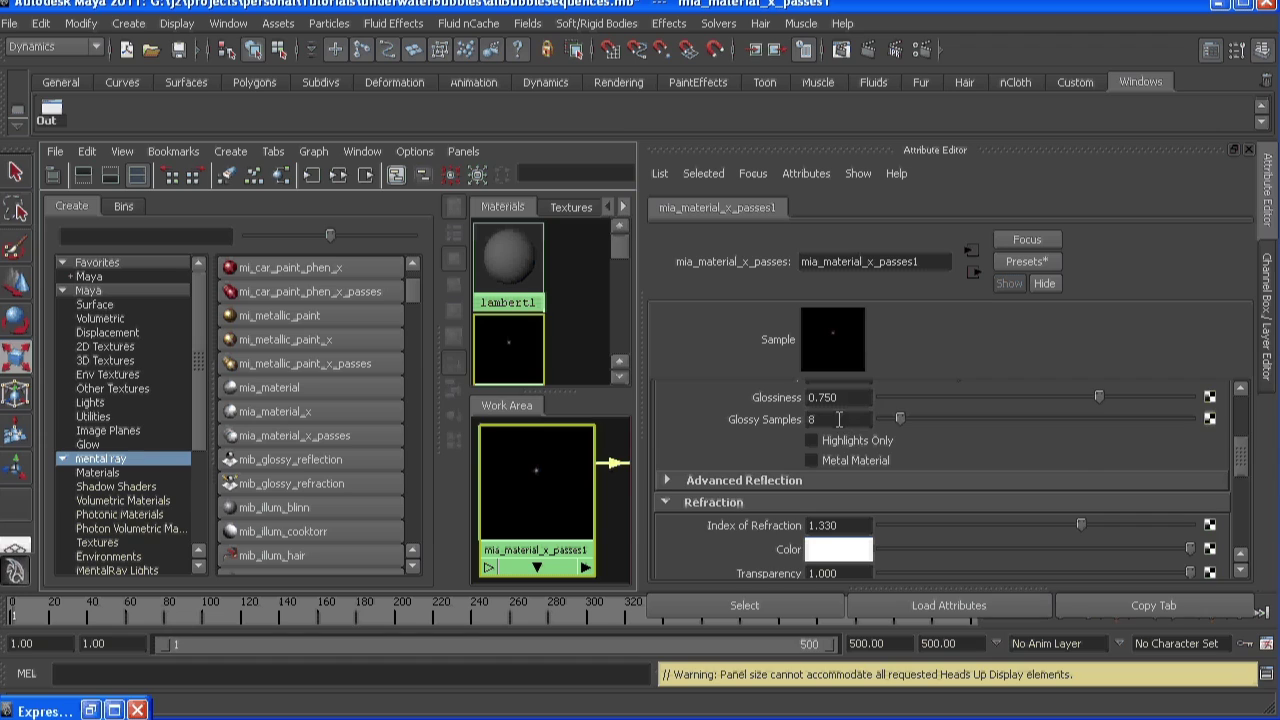
scroll(810, 437, "down", 2)
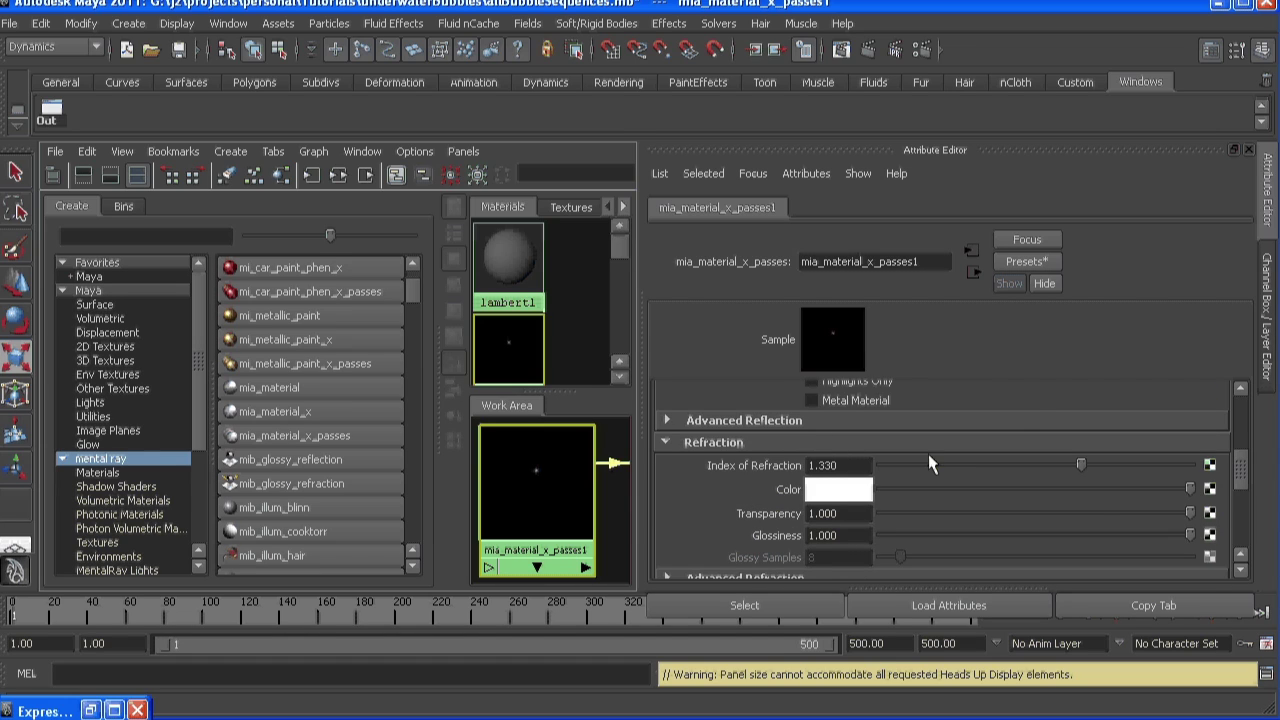
scroll(930, 462, "up", 3)
scroll(930, 462, "down", 4)
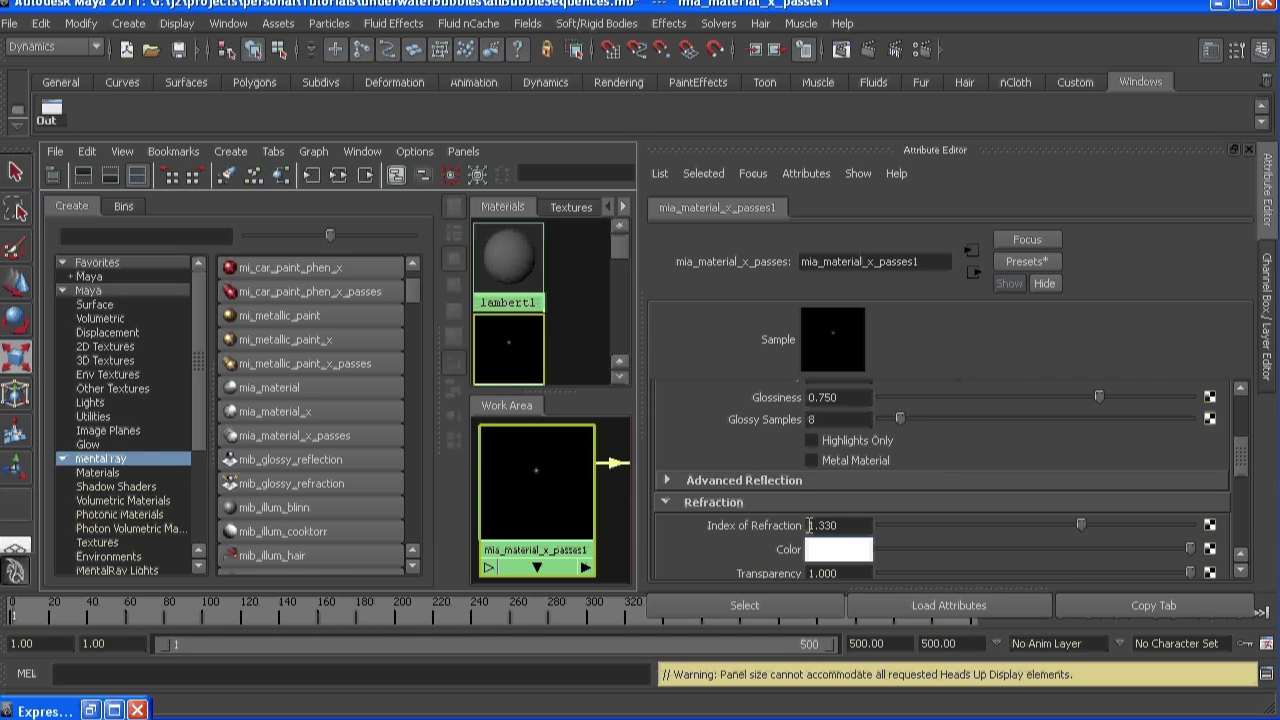
scroll(886, 522, "down", 4)
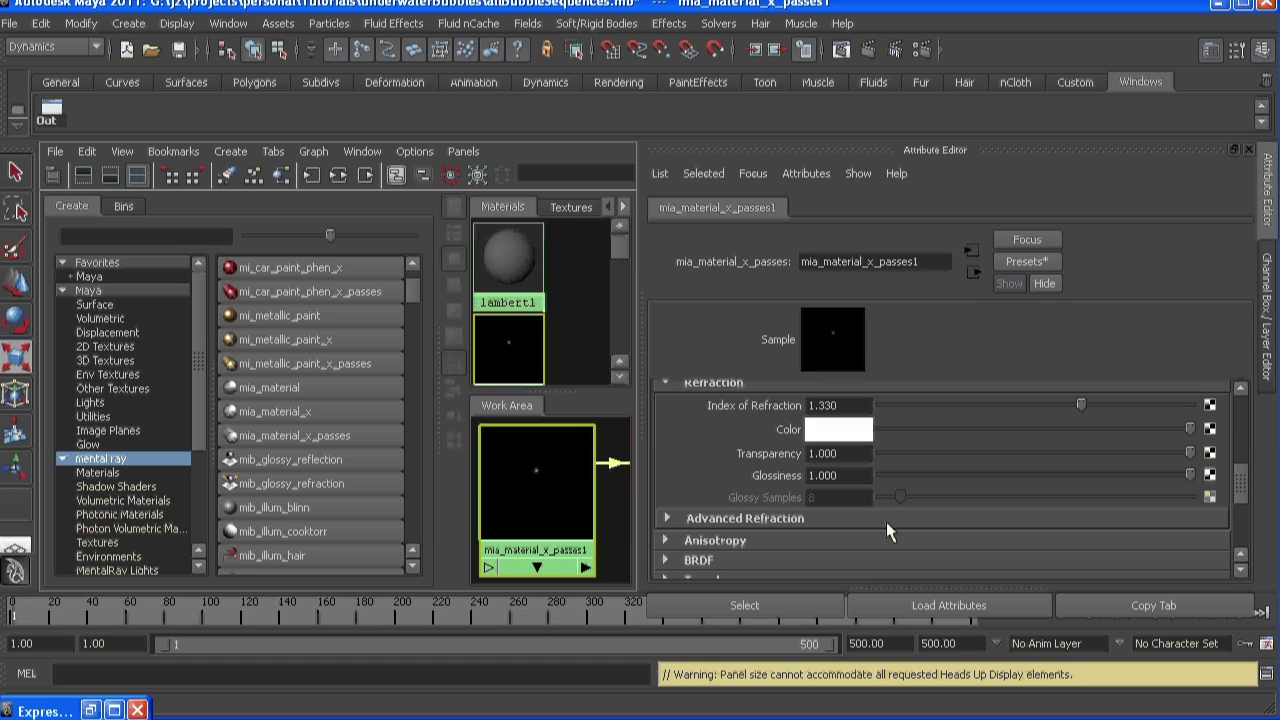
scroll(858, 463, "down", 2)
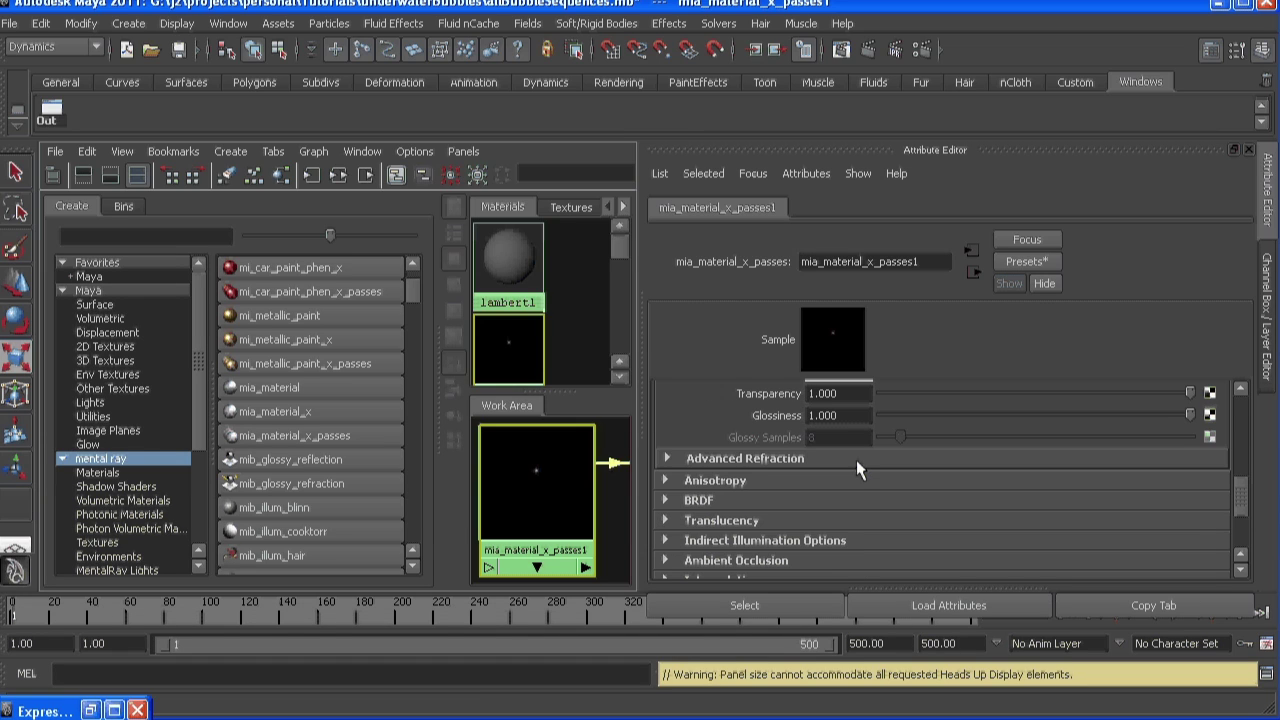
scroll(856, 460, "down", 5)
scroll(856, 460, "up", 7)
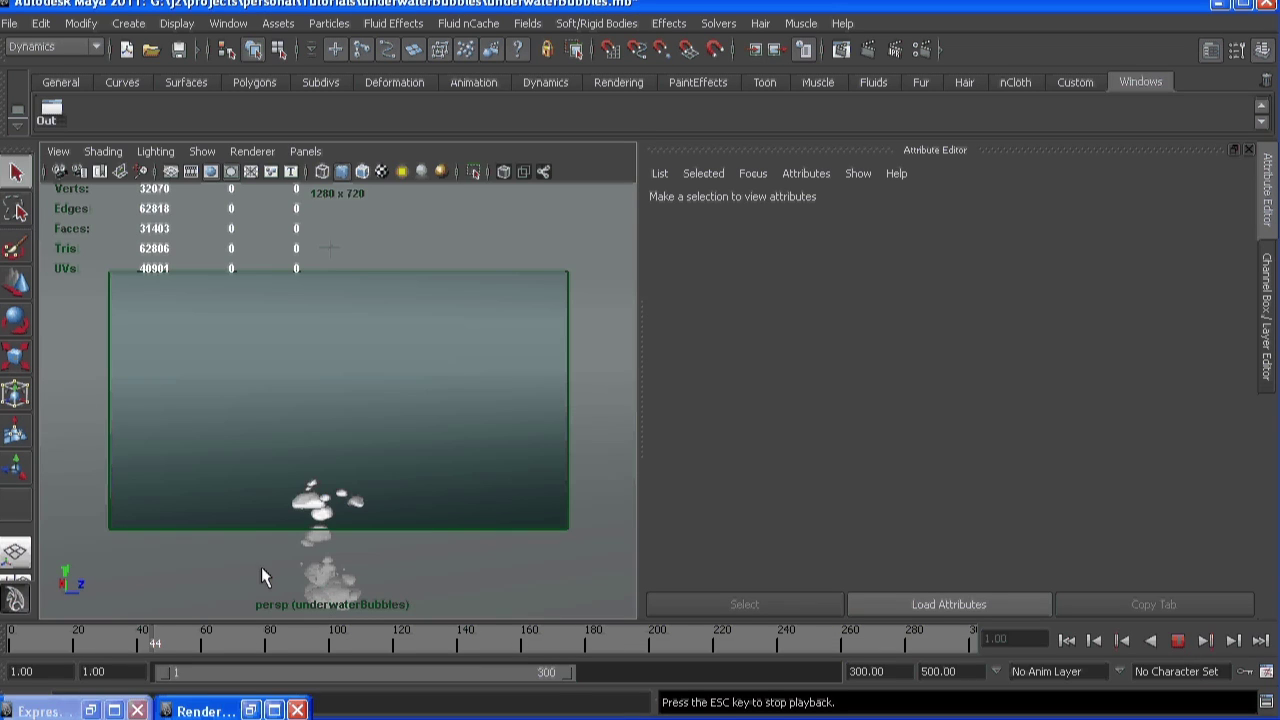
Stop the underwaterBubbles scene's playback at frame 84 and render that frame from the persp camera with mental ray
left_click(1180, 642)
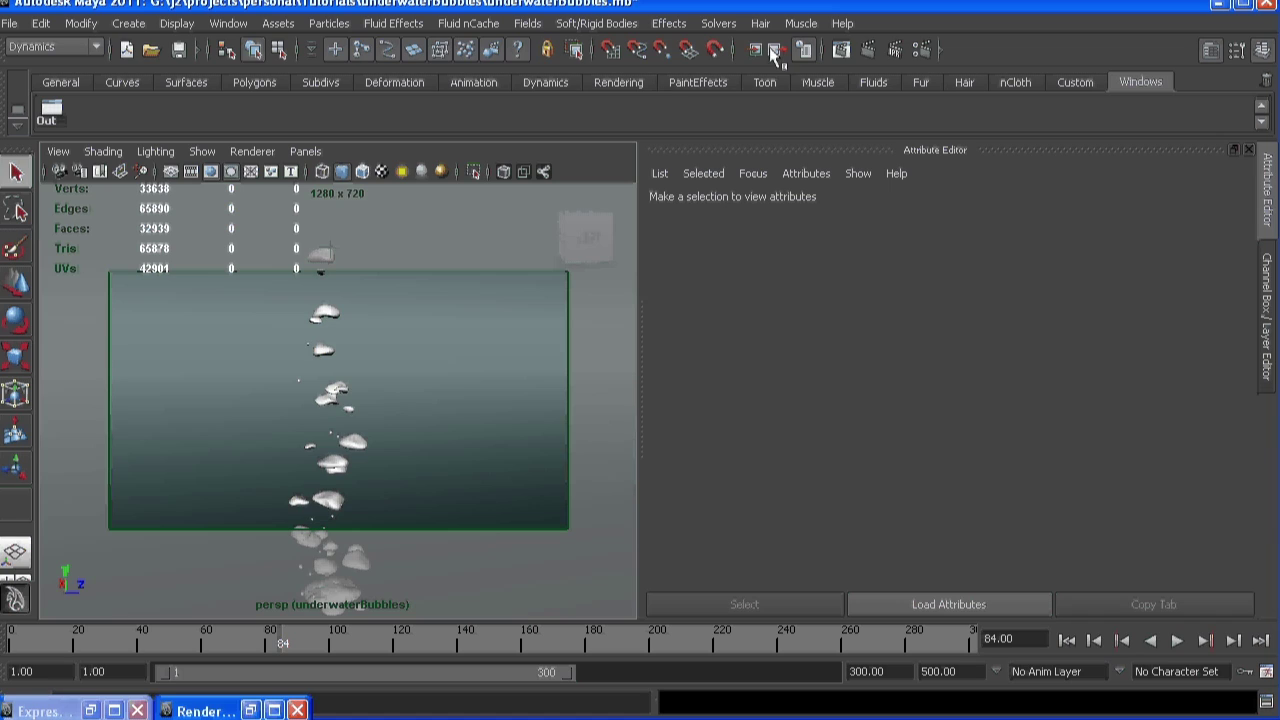
left_click(868, 49)
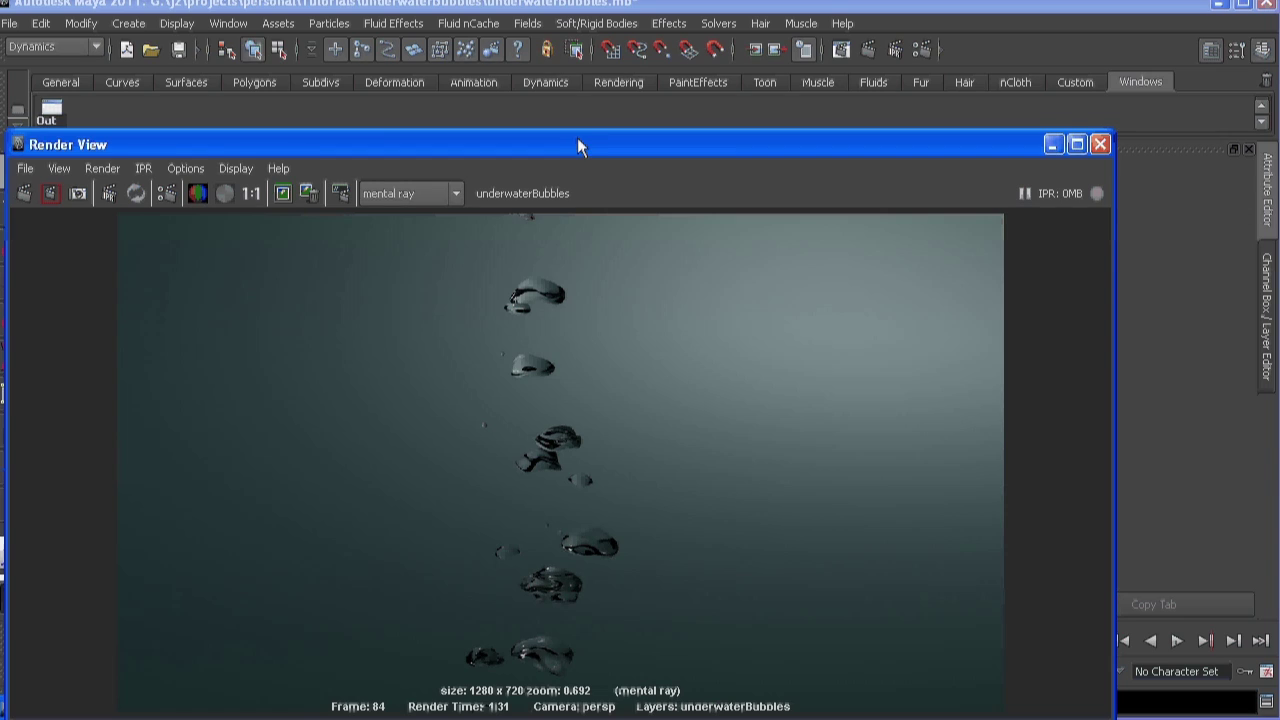
left_click_drag(577, 147, 593, 68)
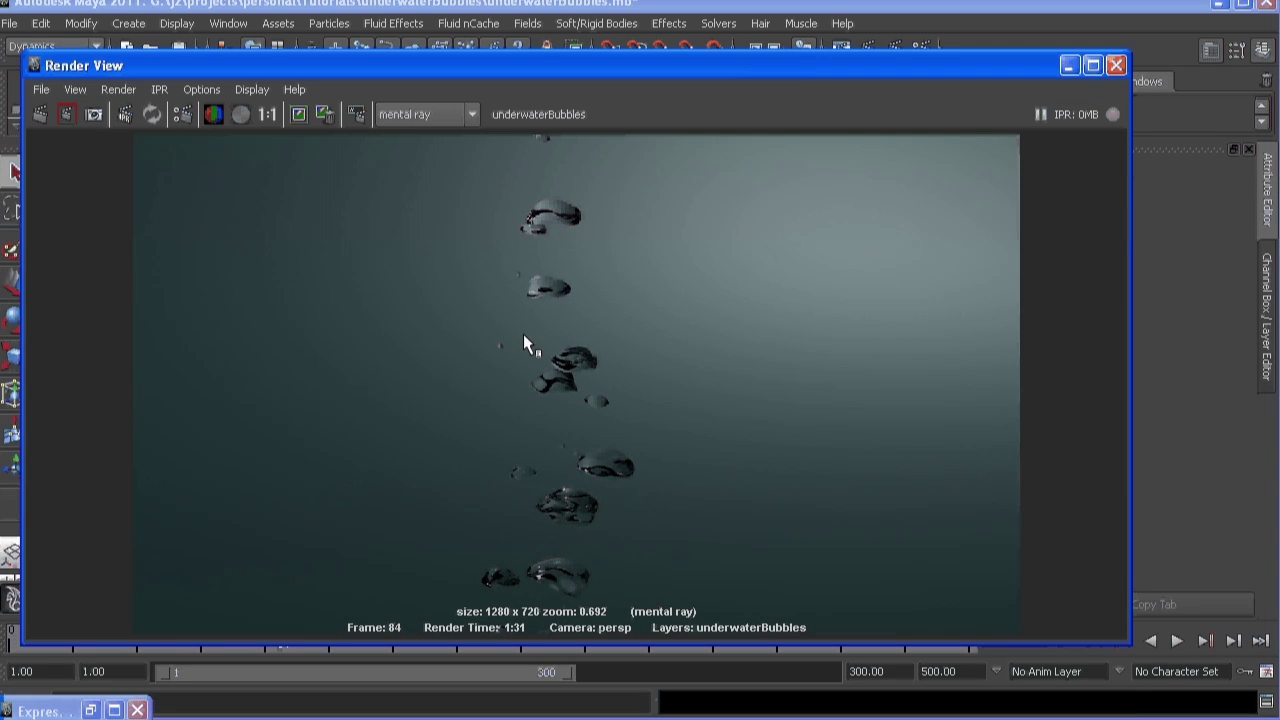
Inspect the rendered bubbles at actual size, then minimize the Render View
scroll(525, 448, "up", 1)
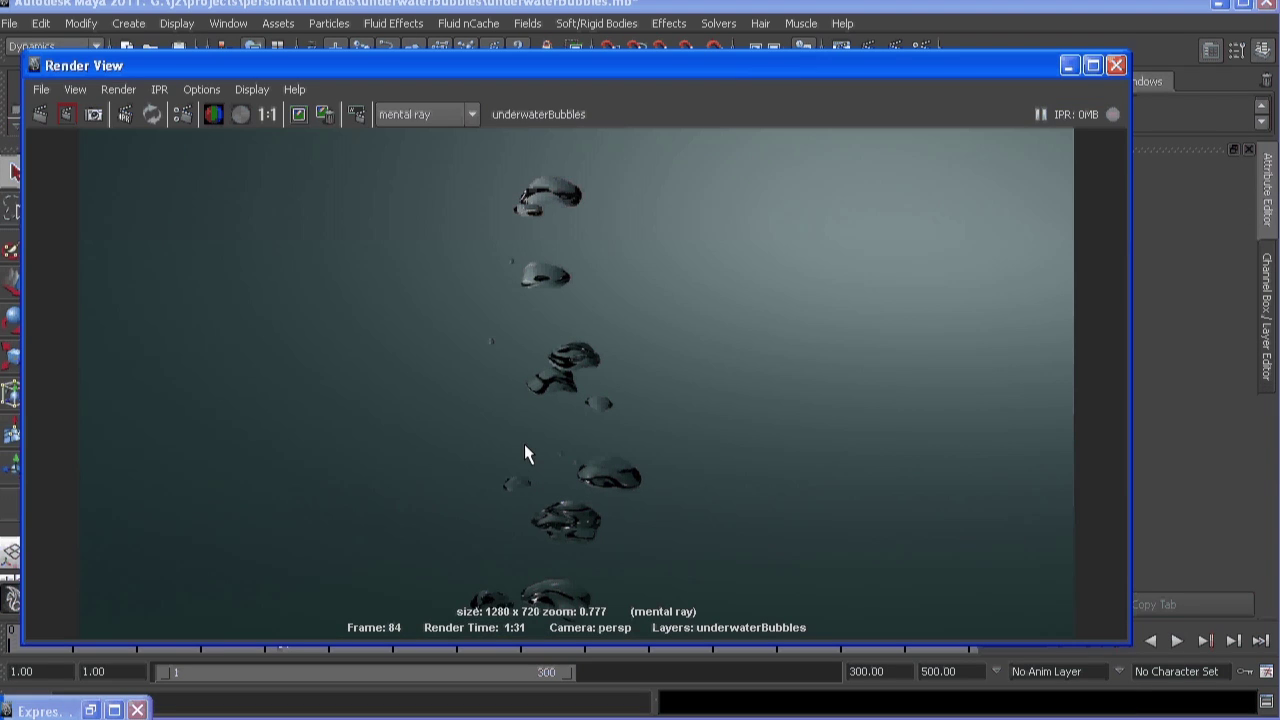
left_click(267, 114)
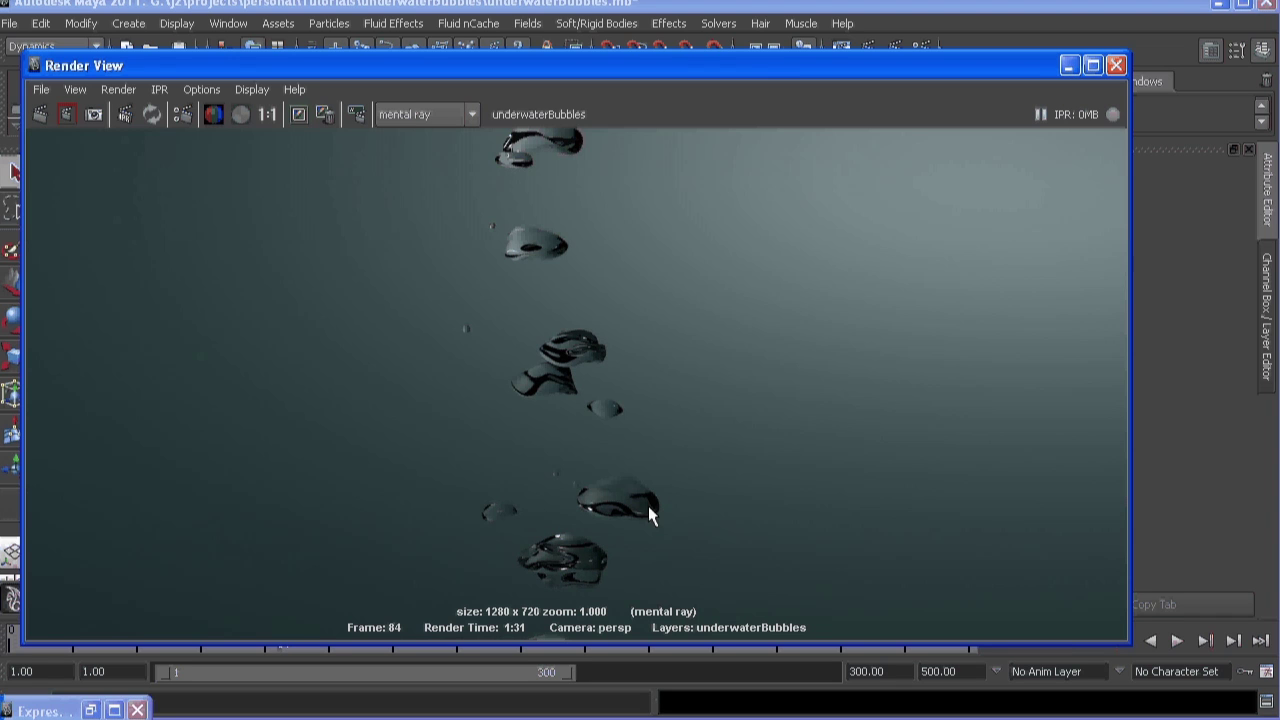
left_click(1069, 65)
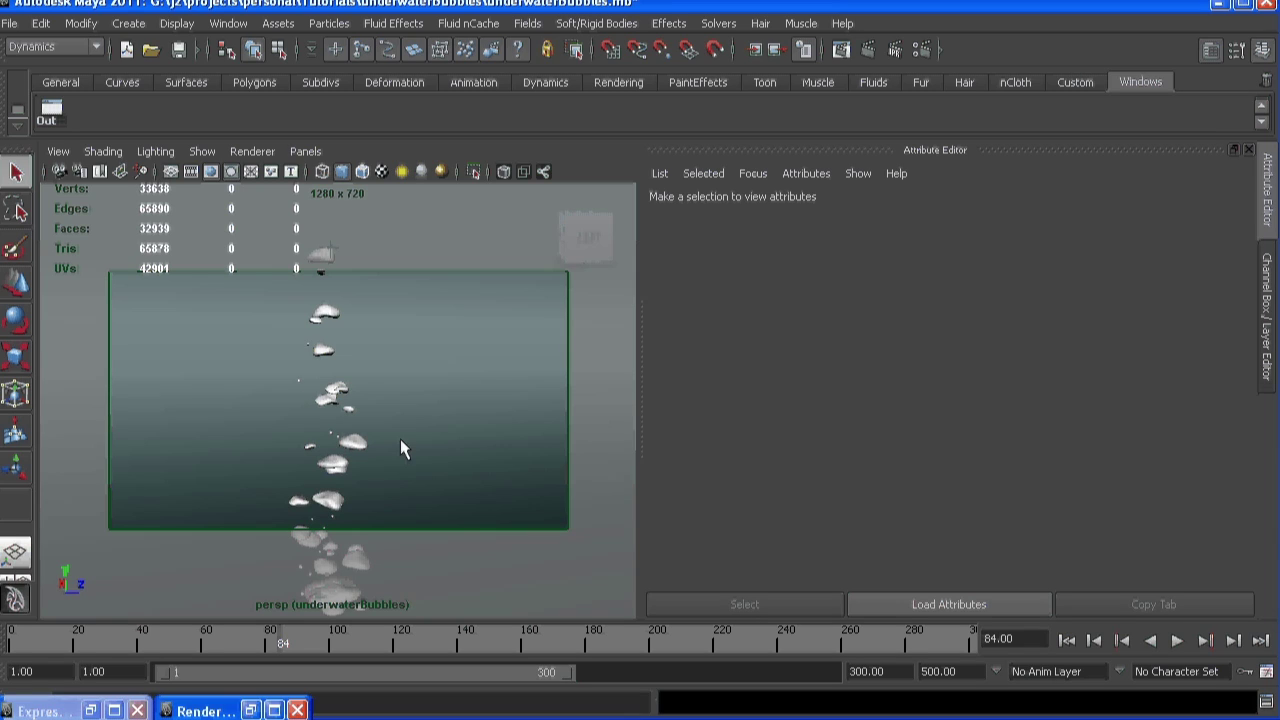